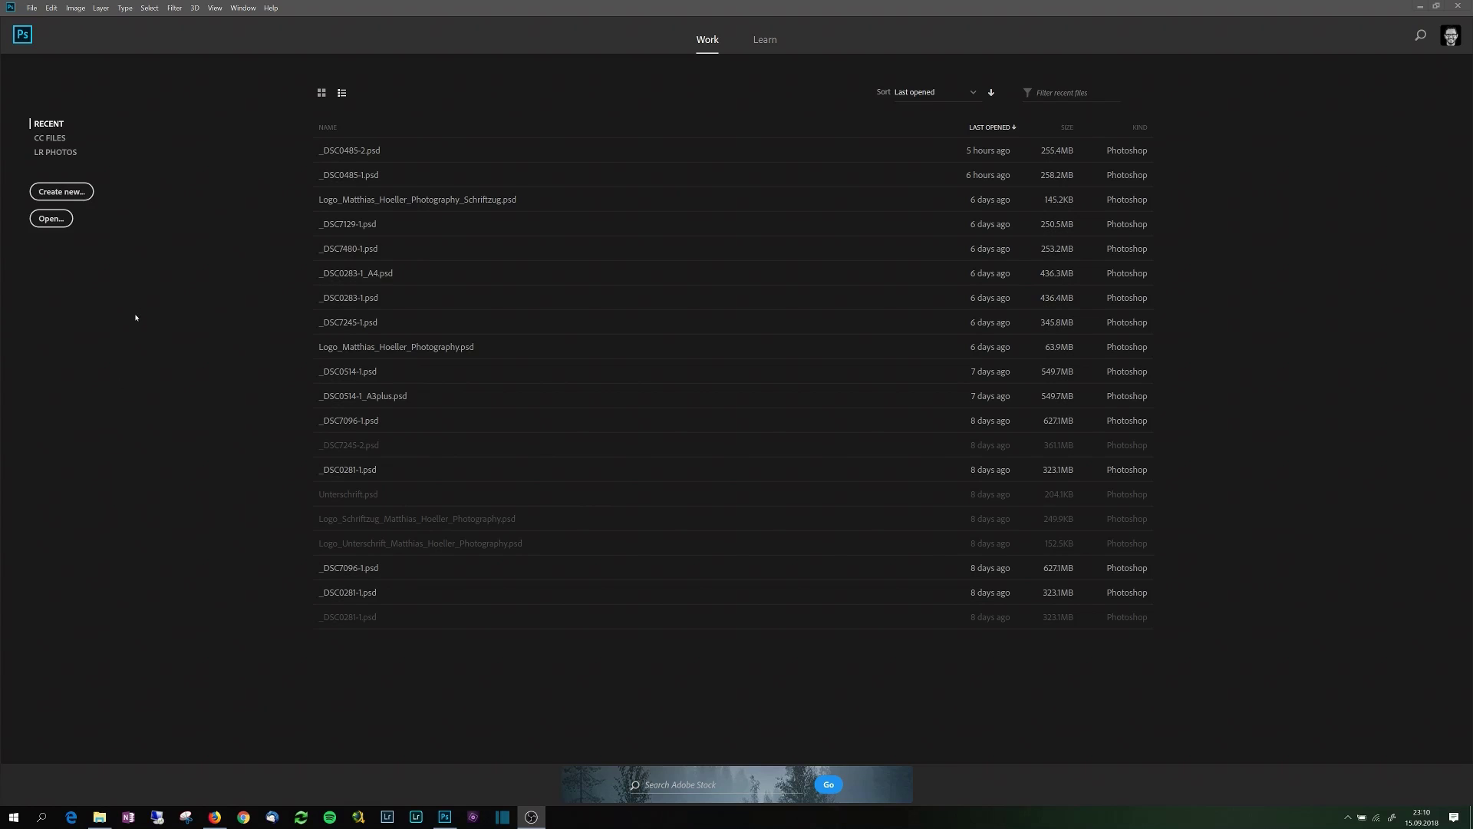
# - Open the raw photo _DSC0485.ARW from the 180908_Joy_Snowy folder
pyautogui.click(59, 222)
pyautogui.click(51, 218)
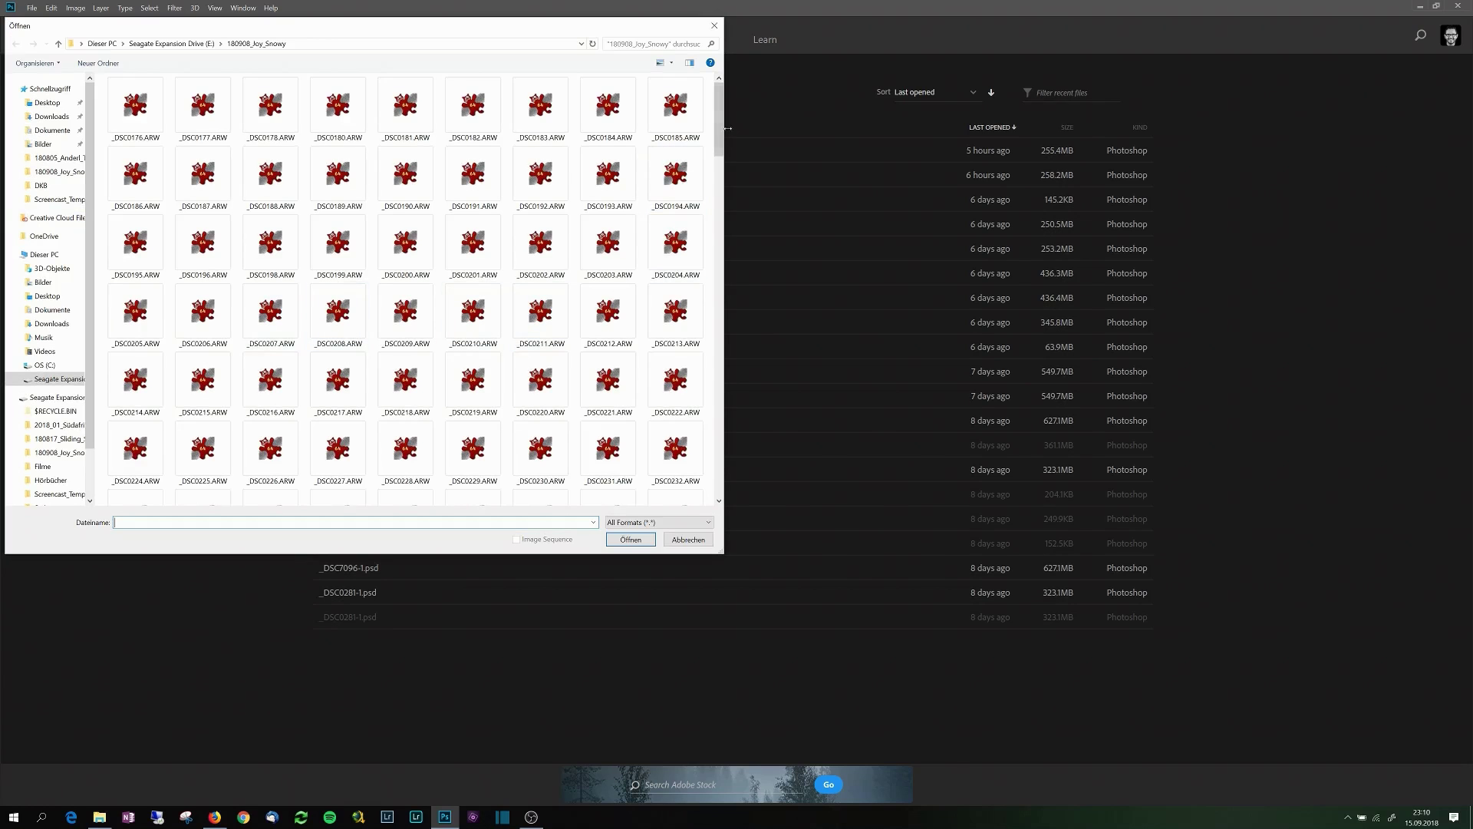
pyautogui.moveTo(716, 124); pyautogui.dragTo(725, 402)
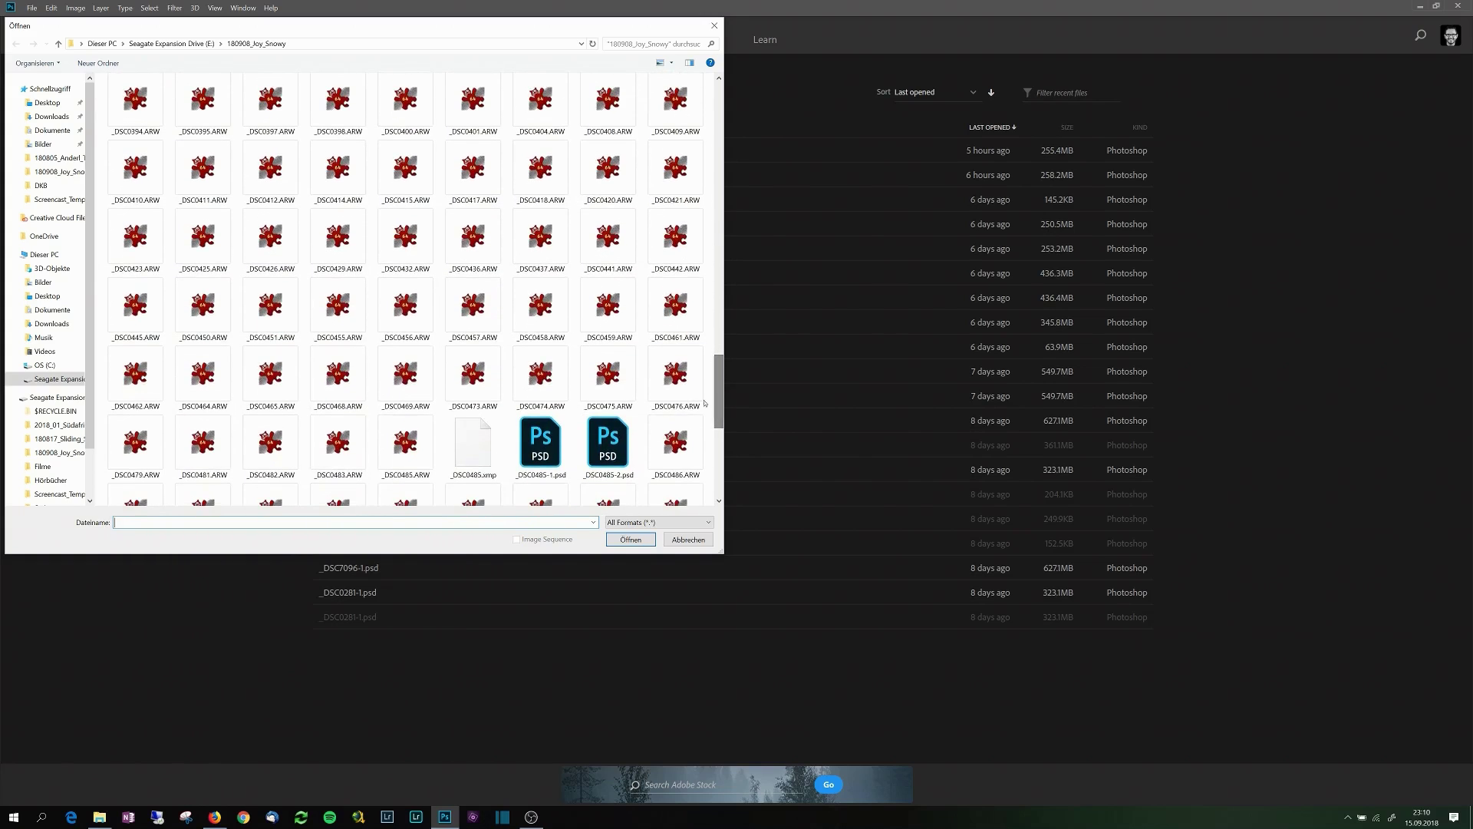
pyautogui.doubleClick(405, 443)
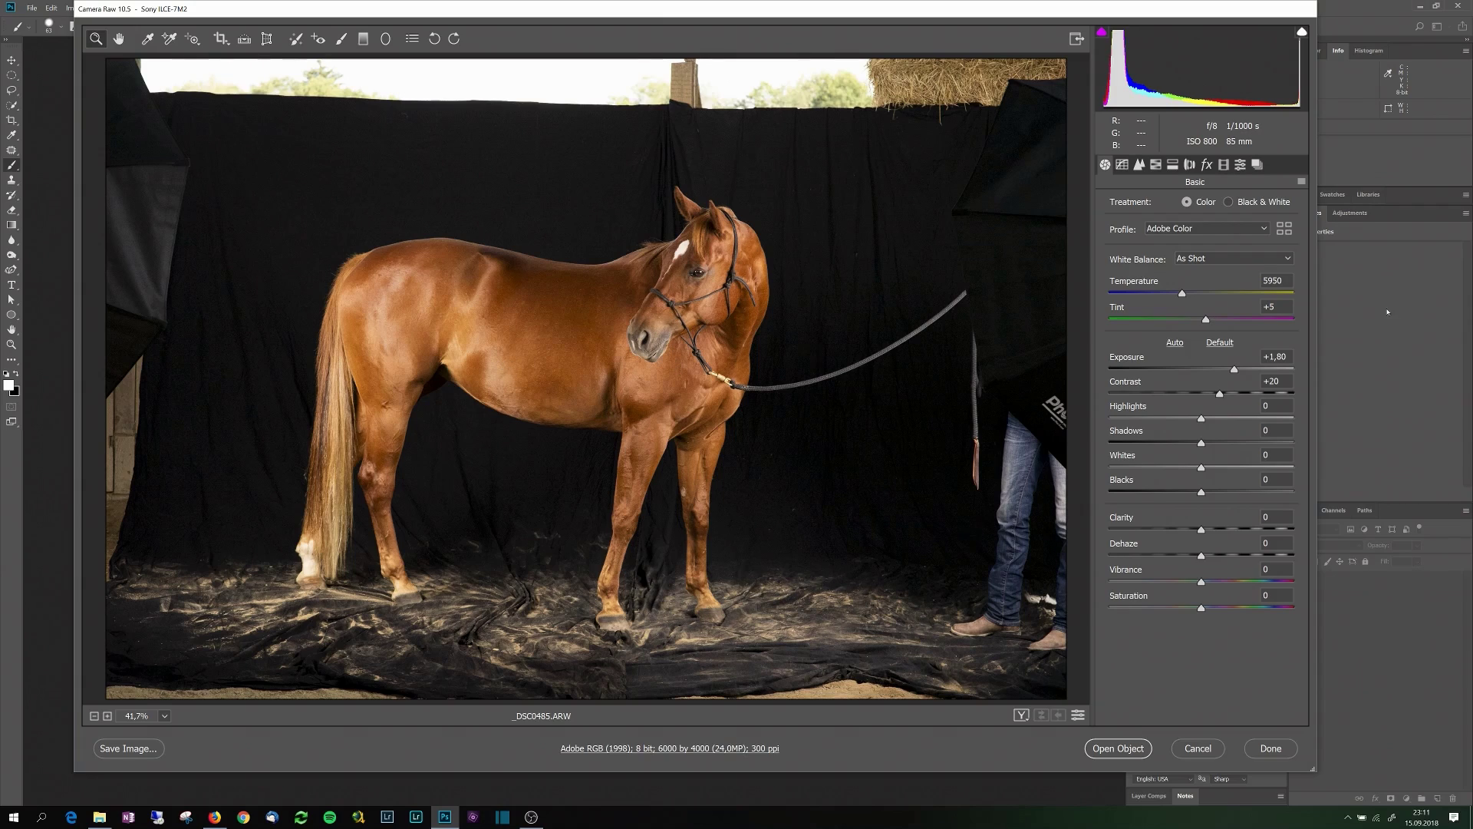
# - Try the raw photo at exposure +0.05, set it back to +1.80, and open it as a Smart Object
pyautogui.moveTo(1236, 368); pyautogui.dragTo(1205, 371)
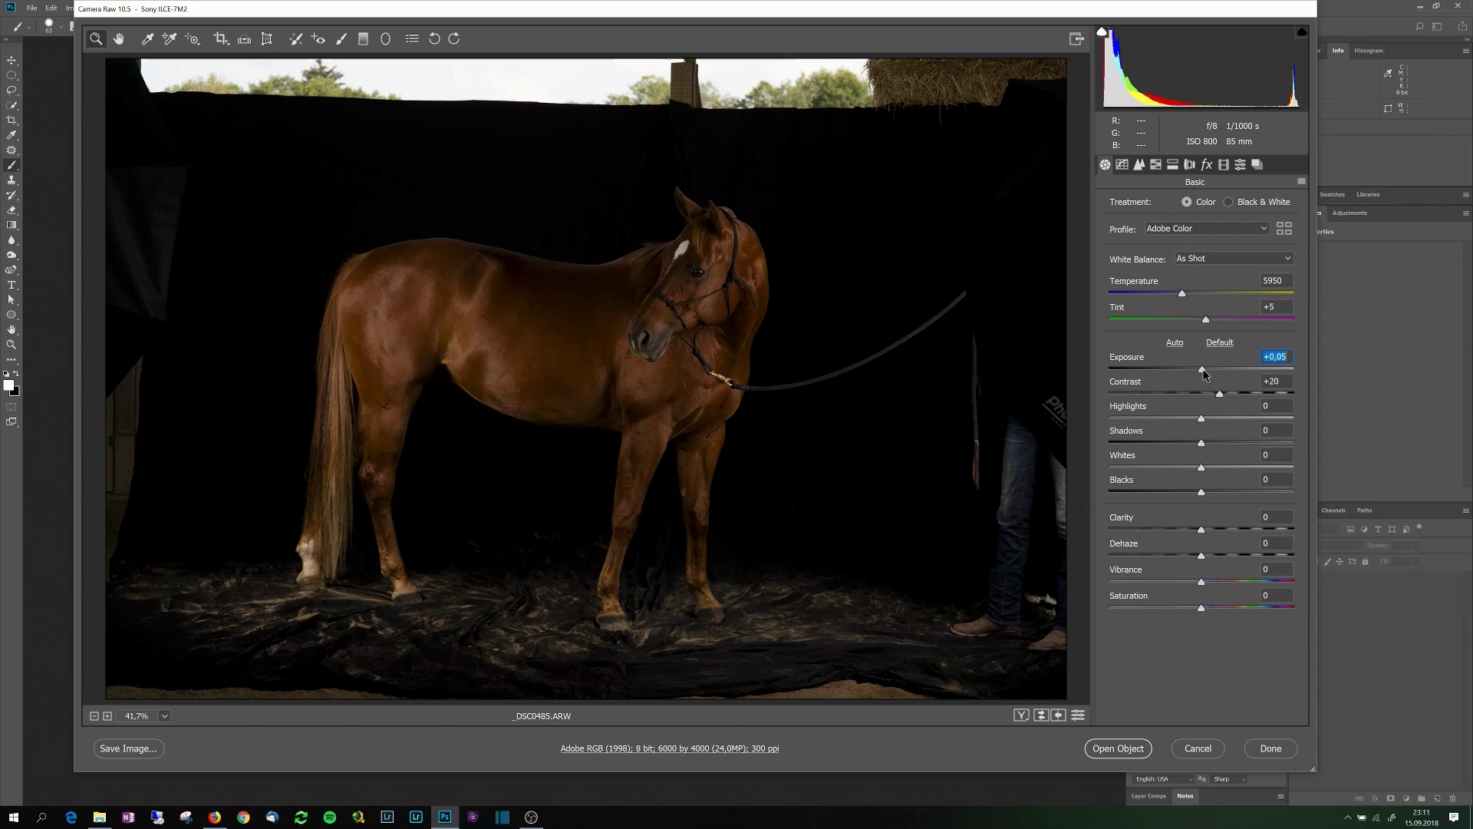
pyautogui.moveTo(1203, 368); pyautogui.dragTo(1236, 367)
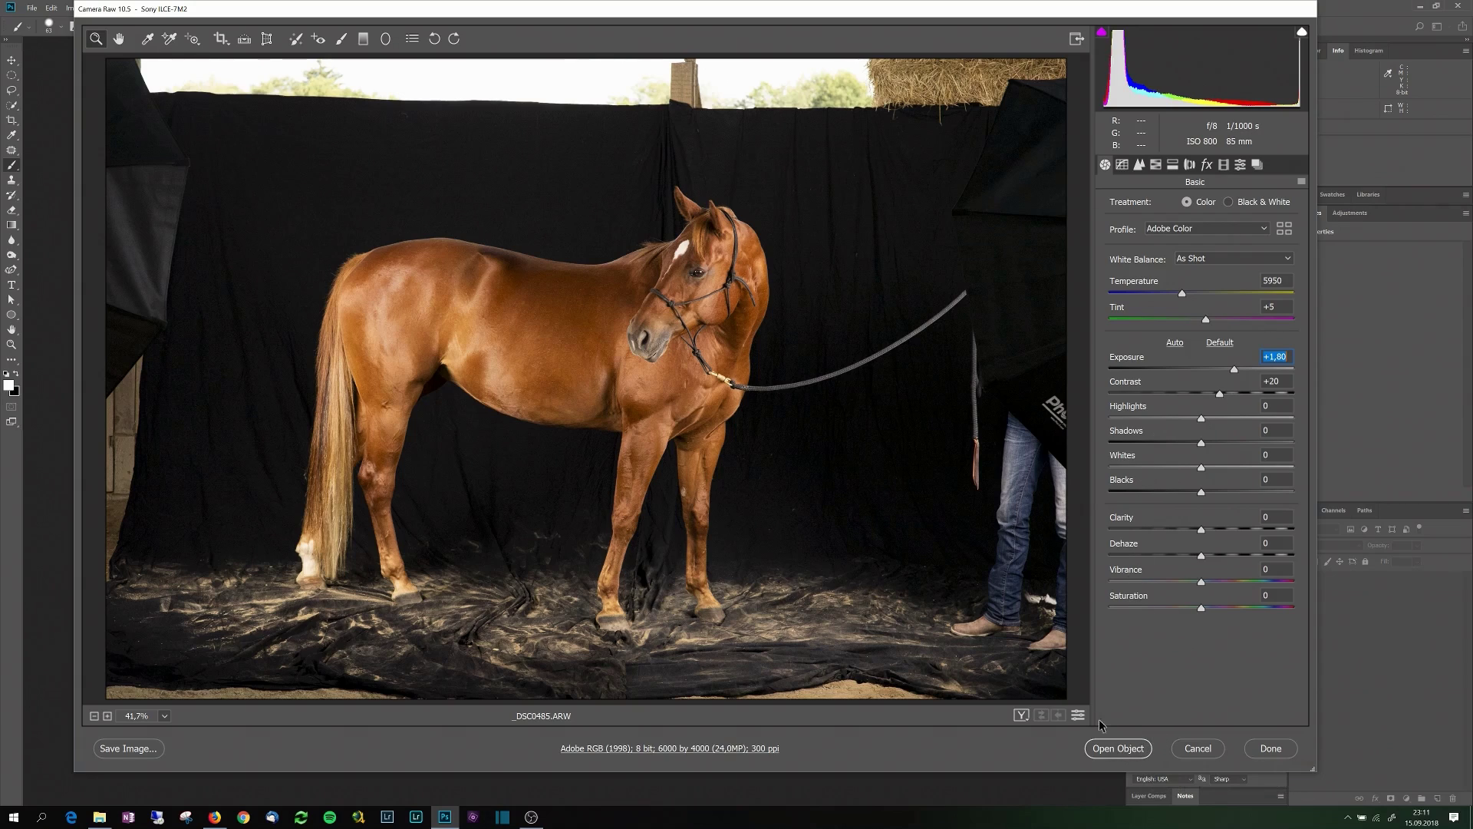
pyautogui.click(1111, 752)
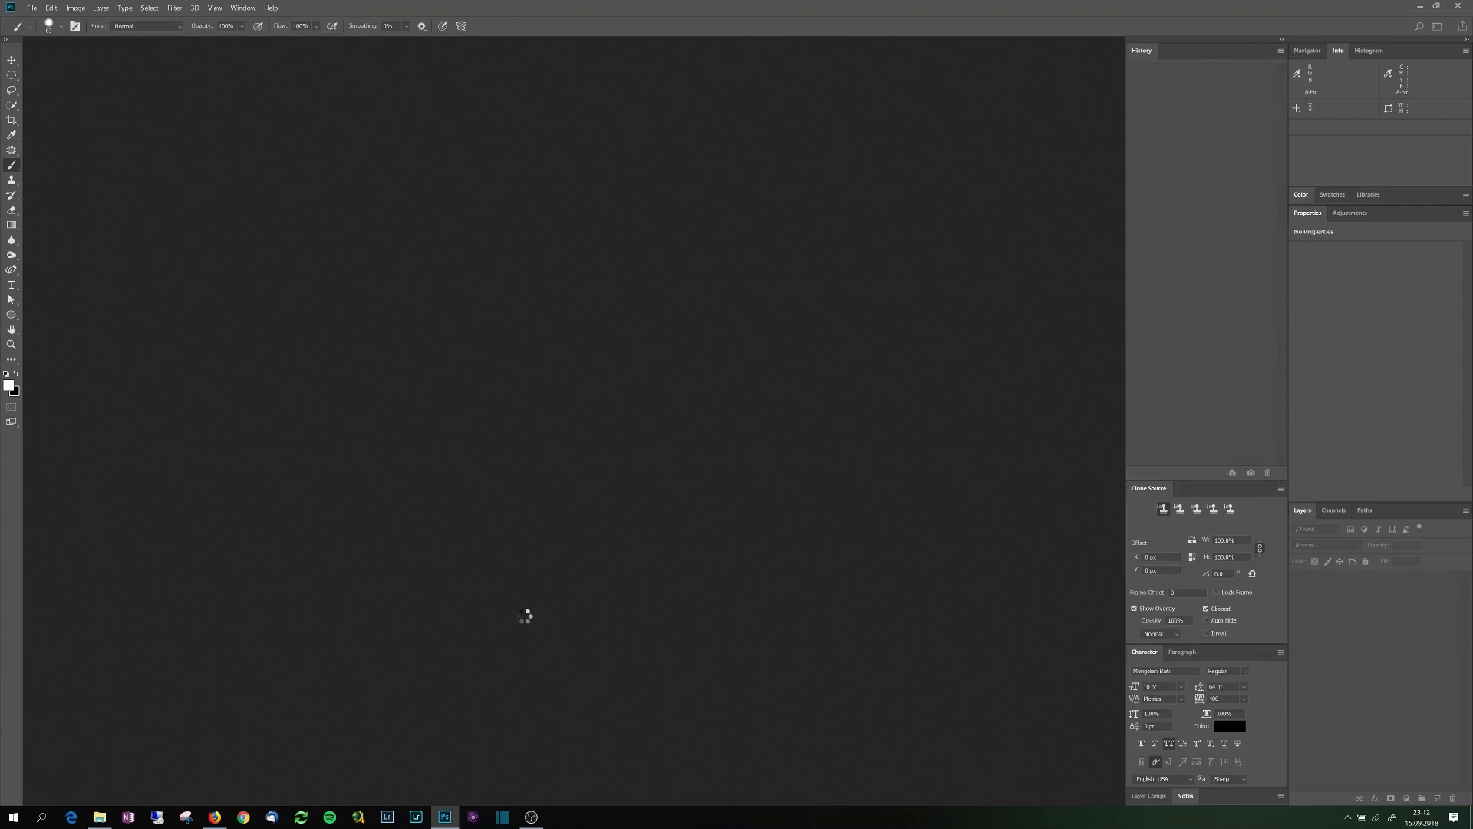
pyautogui.click(463, 241)
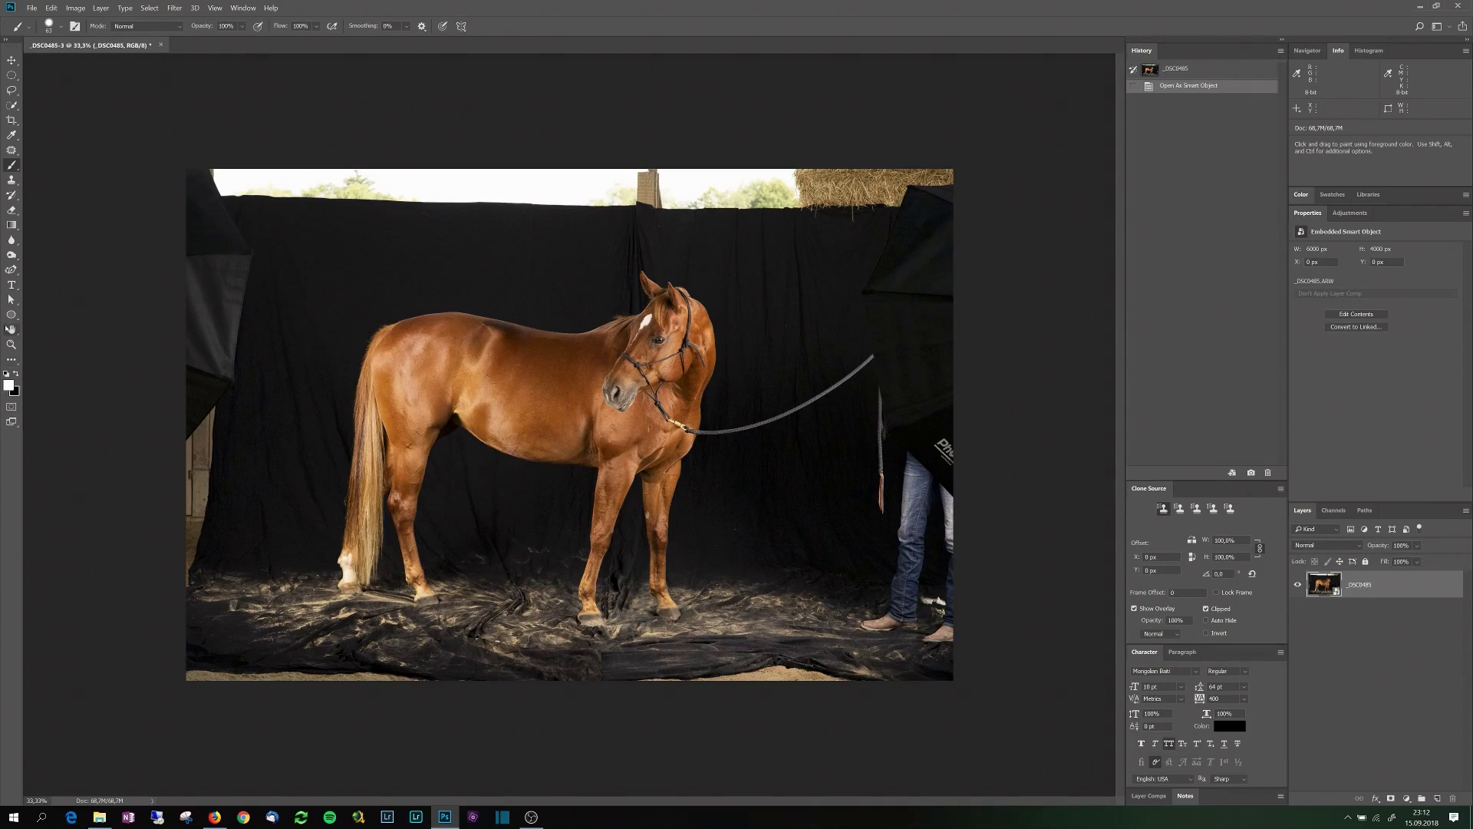
# - Duplicate the horse photo layer under the name "Spotlight"
pyautogui.doubleClick(10, 328)
pyautogui.rightClick(1368, 591)
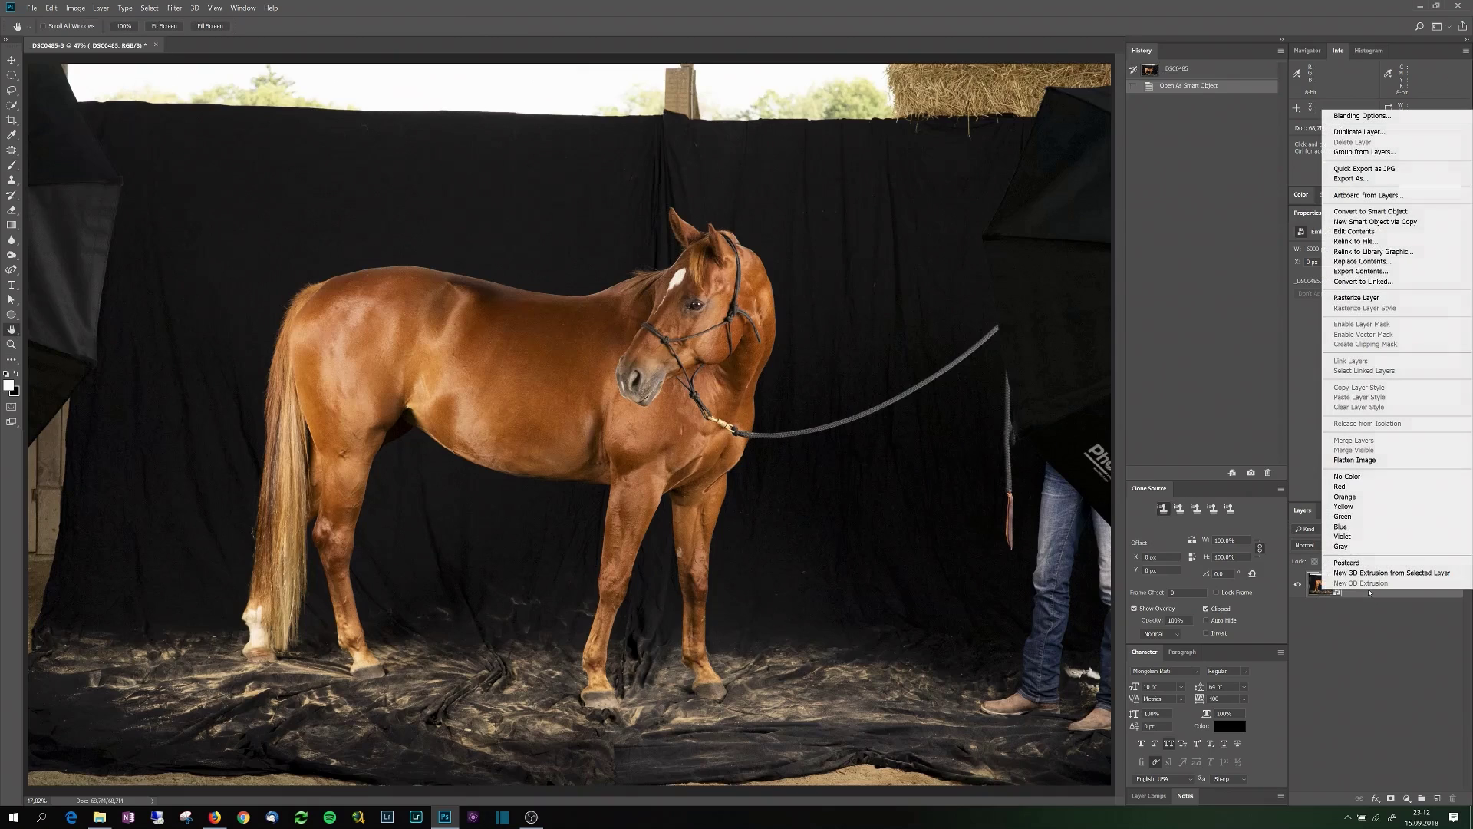
pyautogui.click(1412, 145)
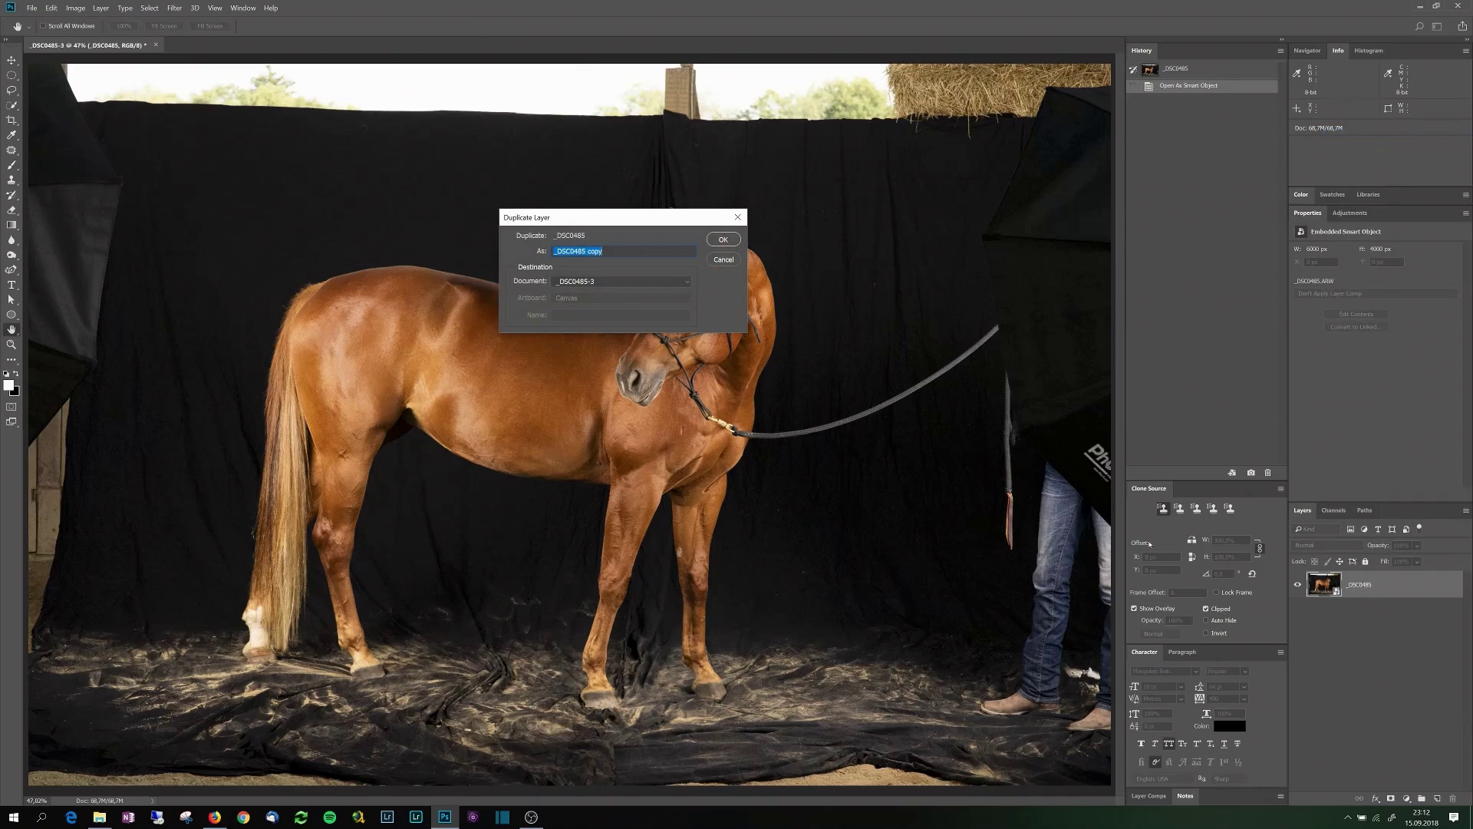
pyautogui.write('Spotlight')
pyautogui.press('Return')
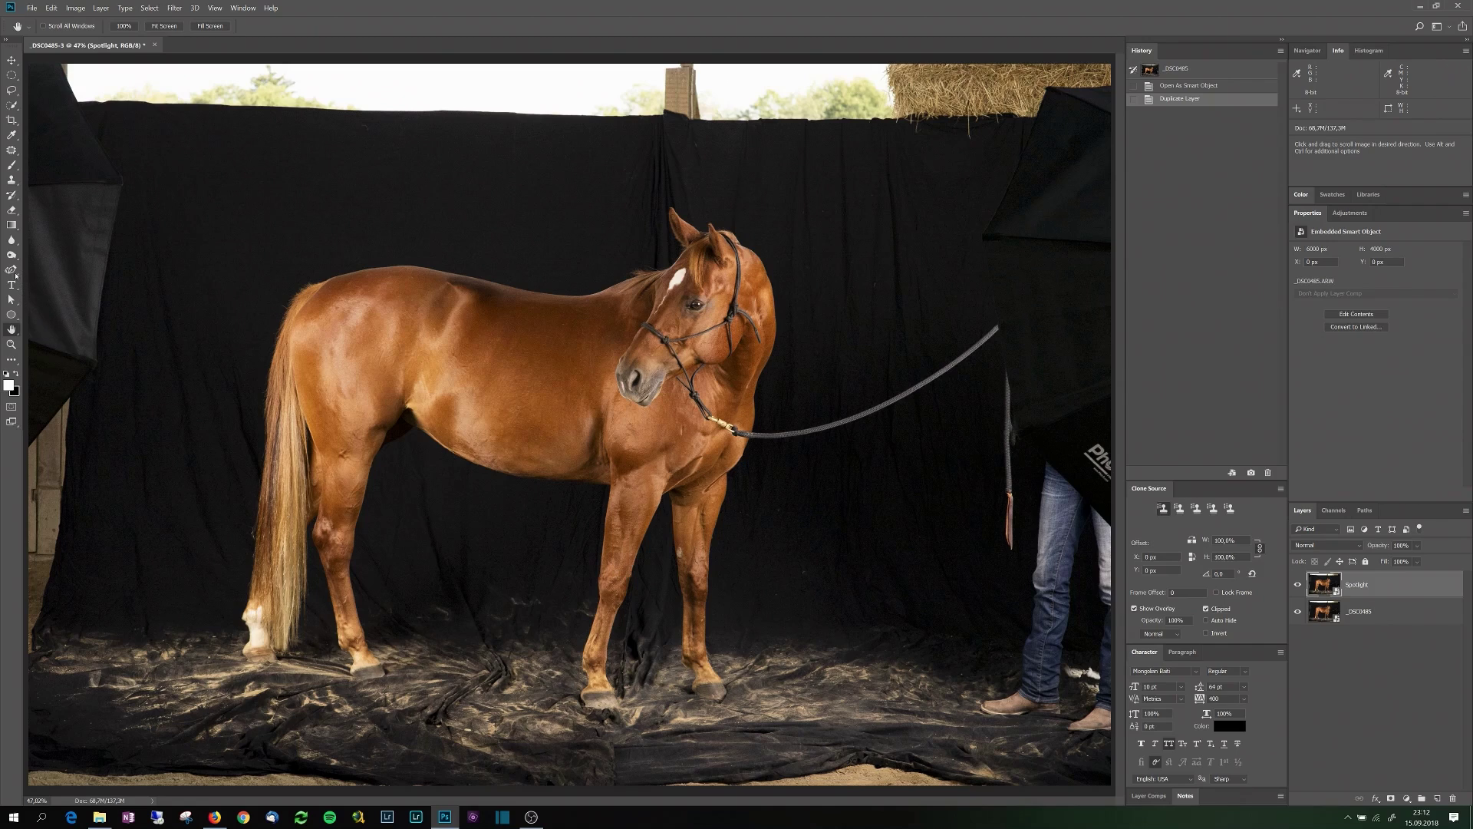
# - Draw a closed curved path with the Curvature Pen on the ground around all four hooves of the horse
pyautogui.click(11, 270)
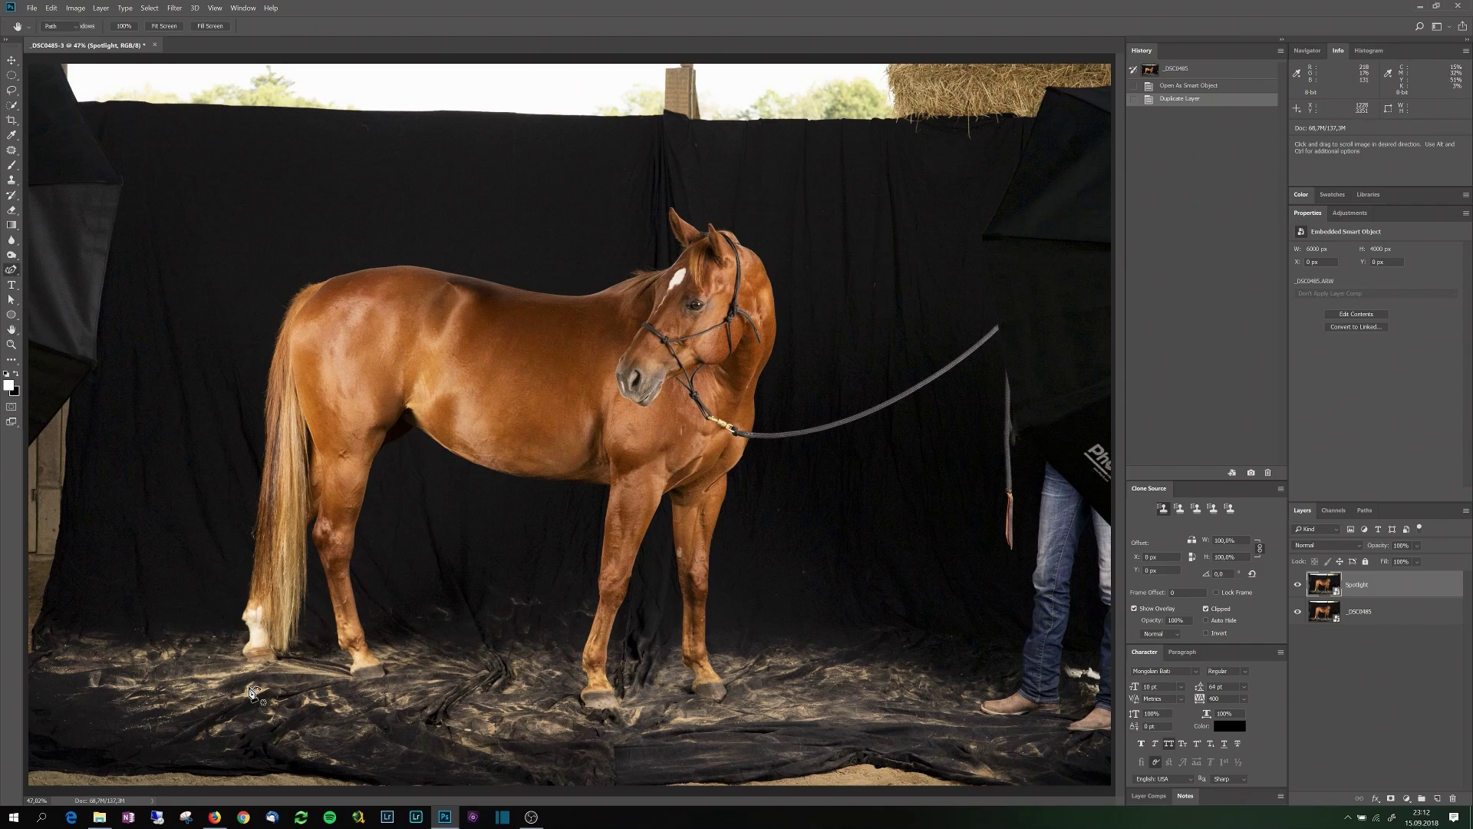
pyautogui.click(215, 647)
pyautogui.moveTo(263, 704); pyautogui.dragTo(481, 725)
pyautogui.click(479, 720)
pyautogui.click(662, 730)
pyautogui.click(784, 698)
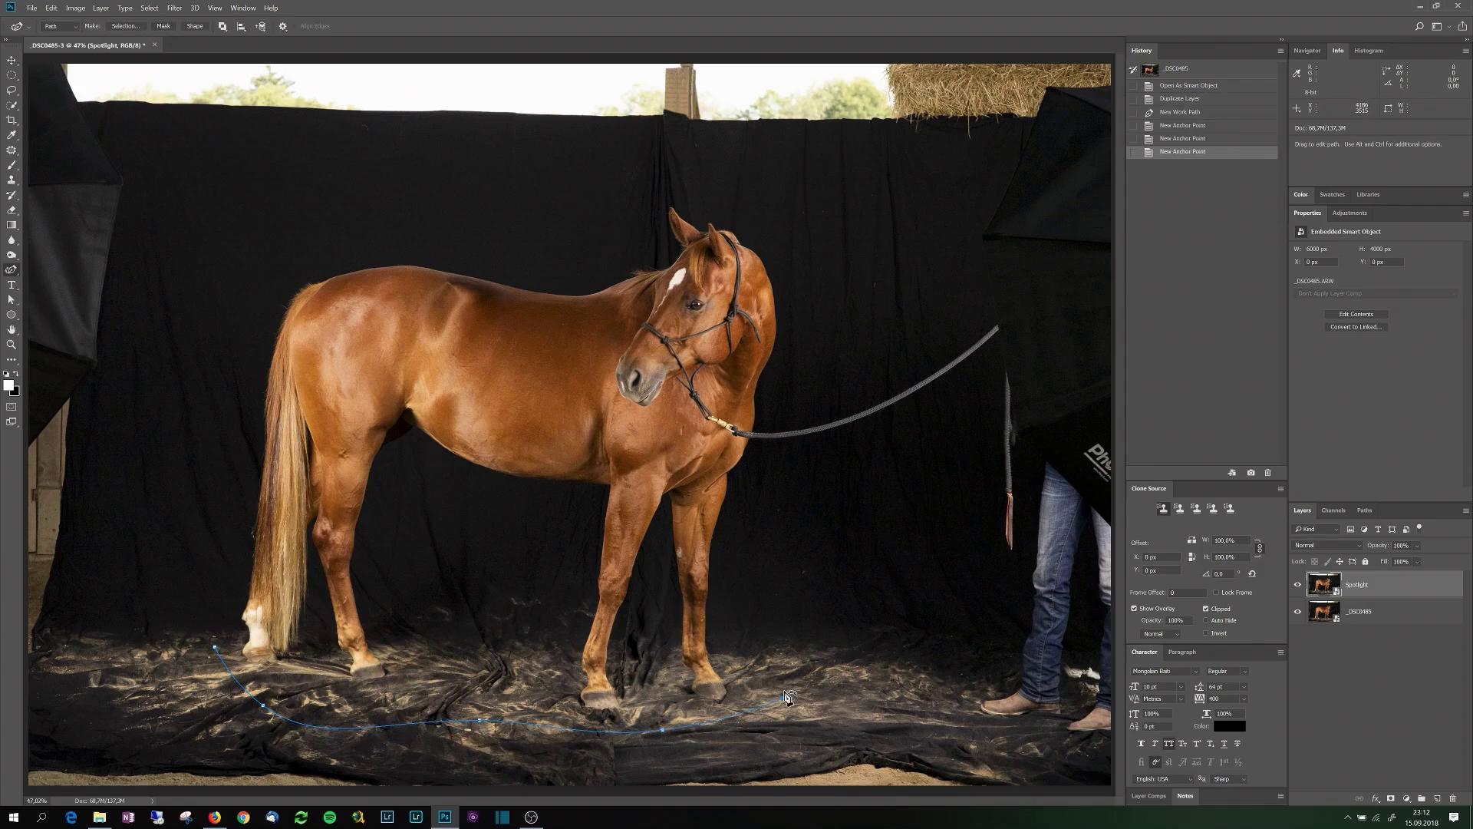
pyautogui.click(745, 647)
pyautogui.click(630, 648)
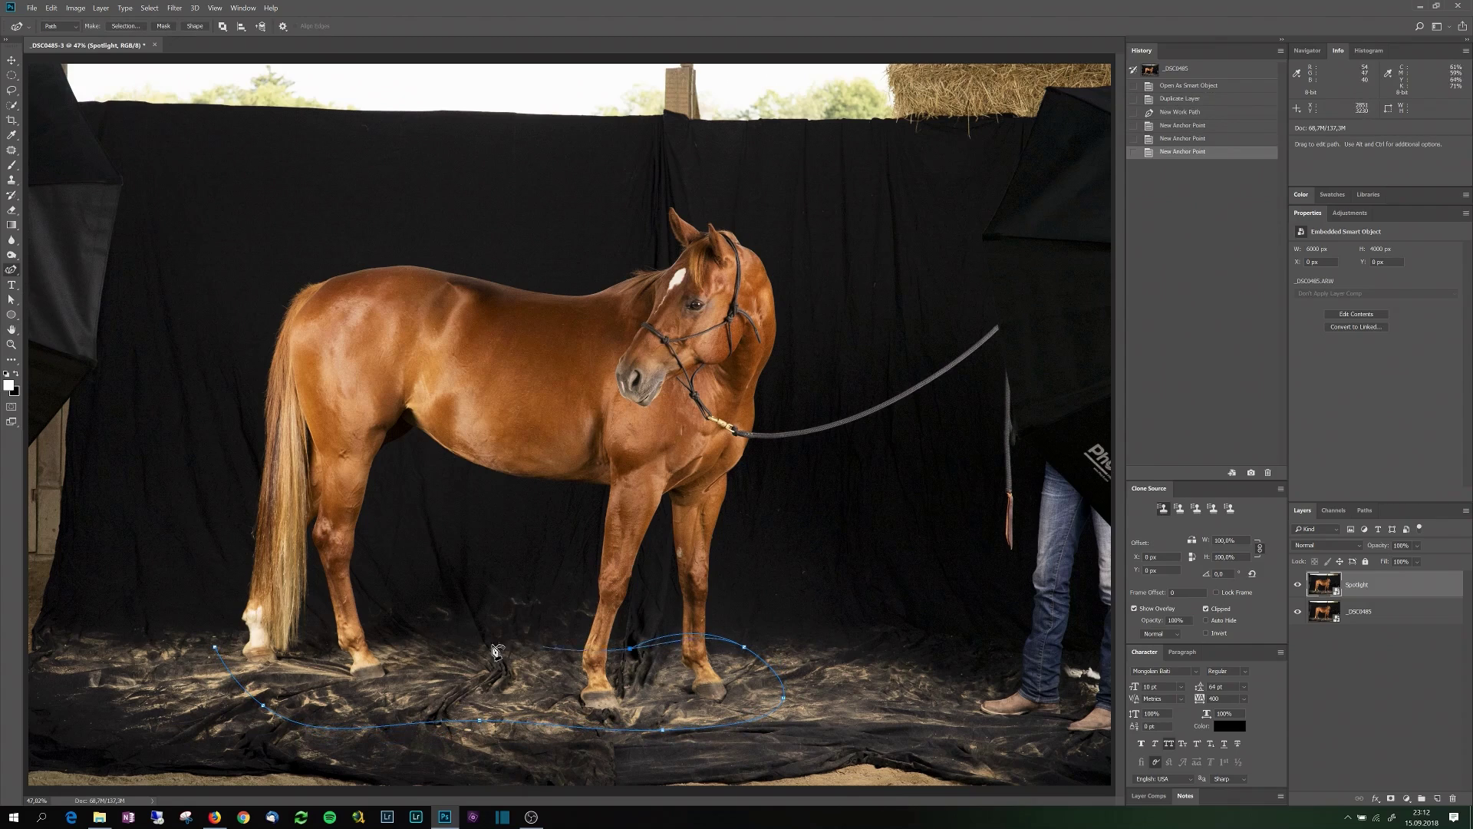
pyautogui.click(427, 642)
pyautogui.click(317, 627)
pyautogui.click(216, 648)
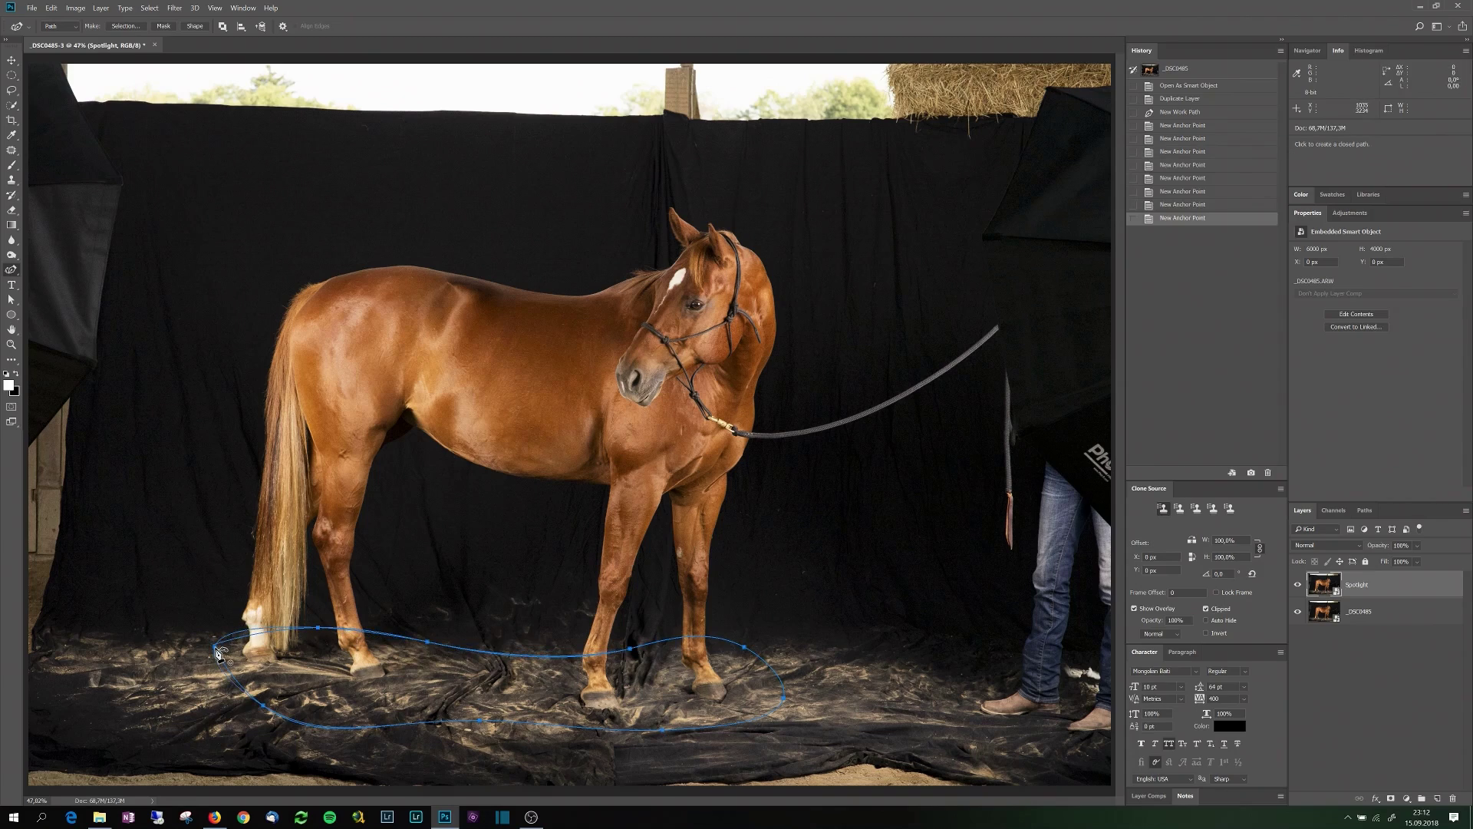
pyautogui.click(216, 649)
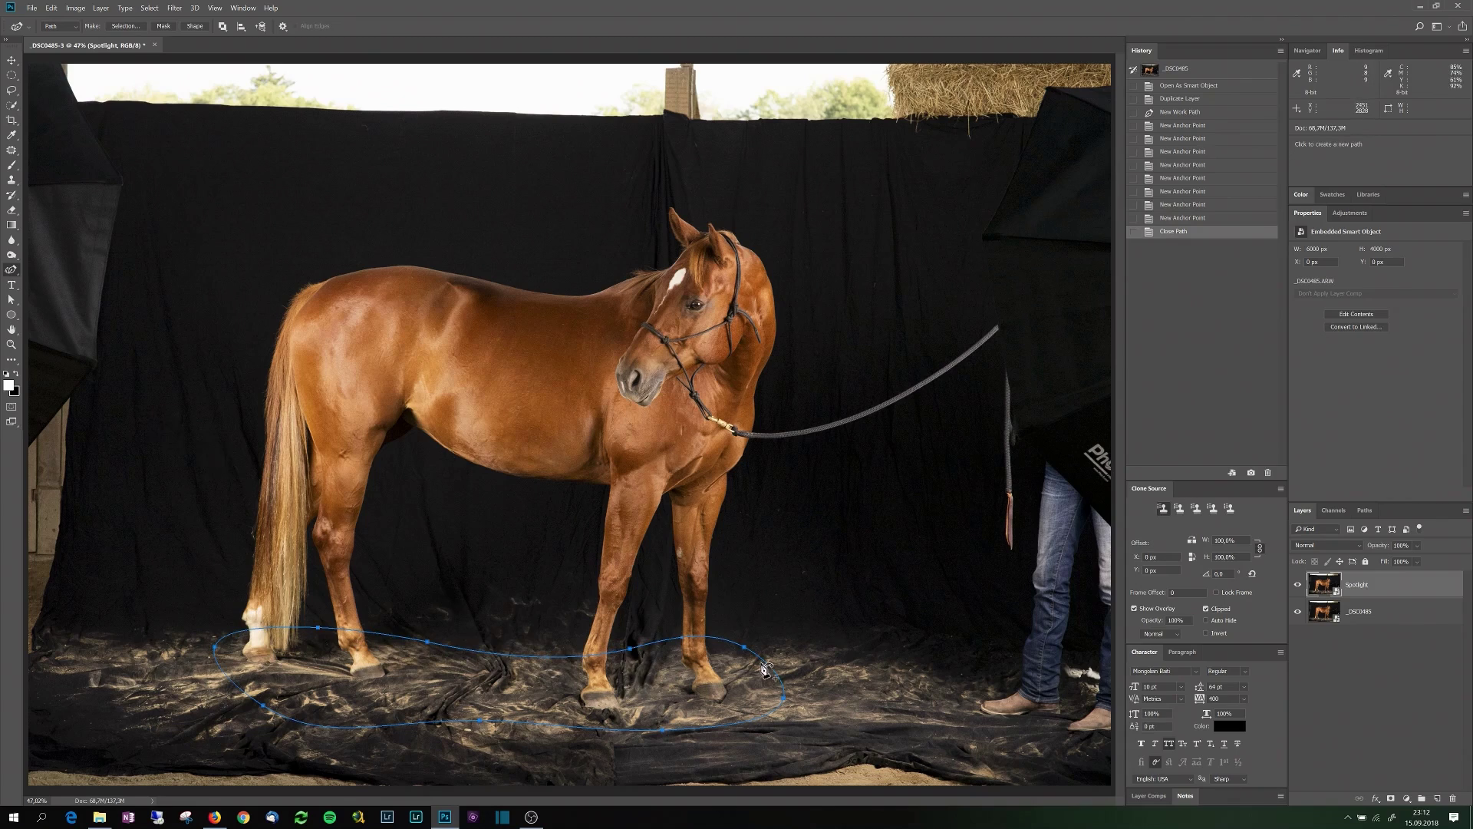
# - Create a vector mask on the Spotlight layer from the path around the hooves and select that mask
pyautogui.rightClick(599, 656)
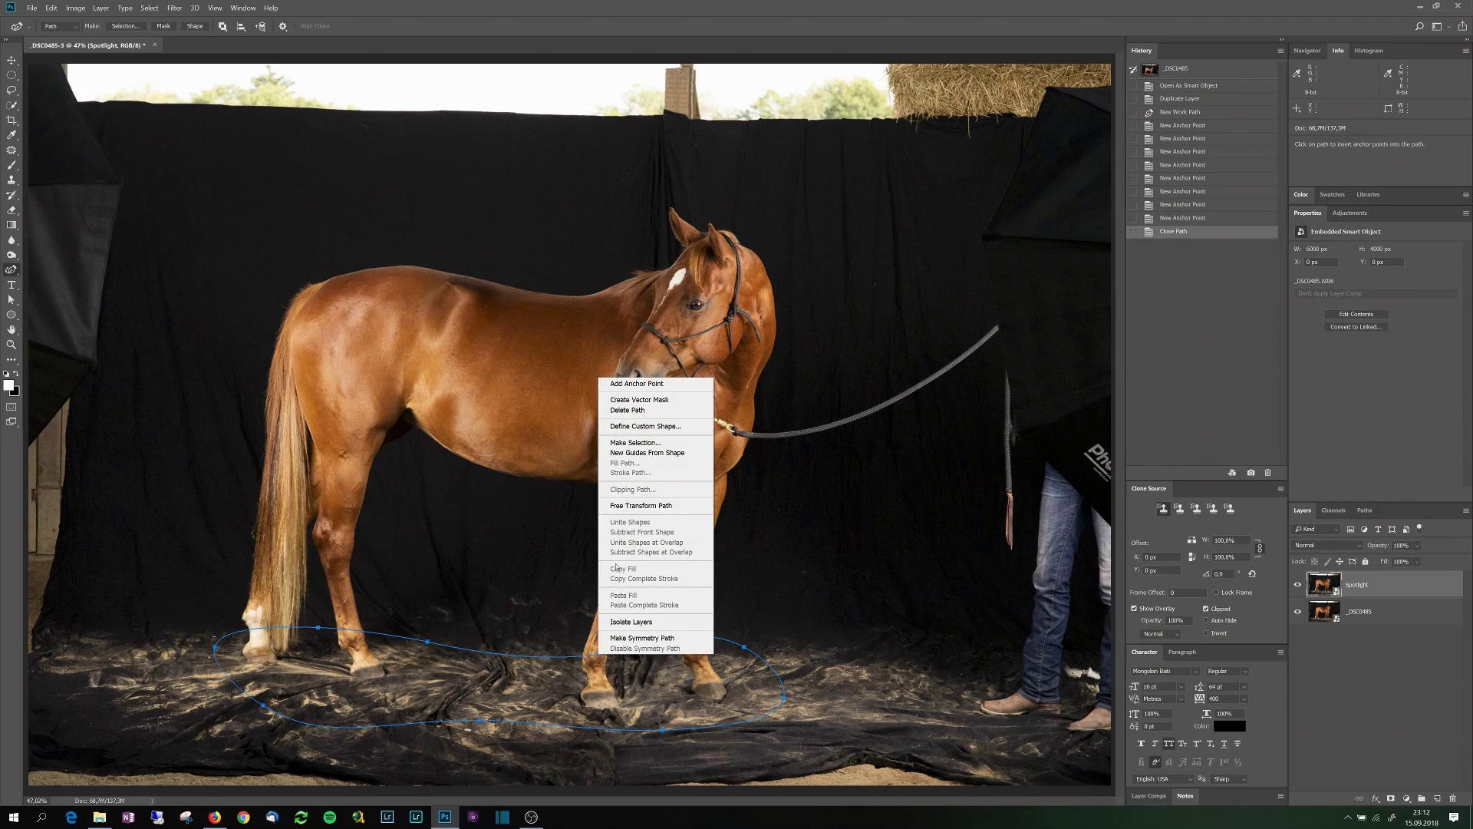
pyautogui.click(649, 399)
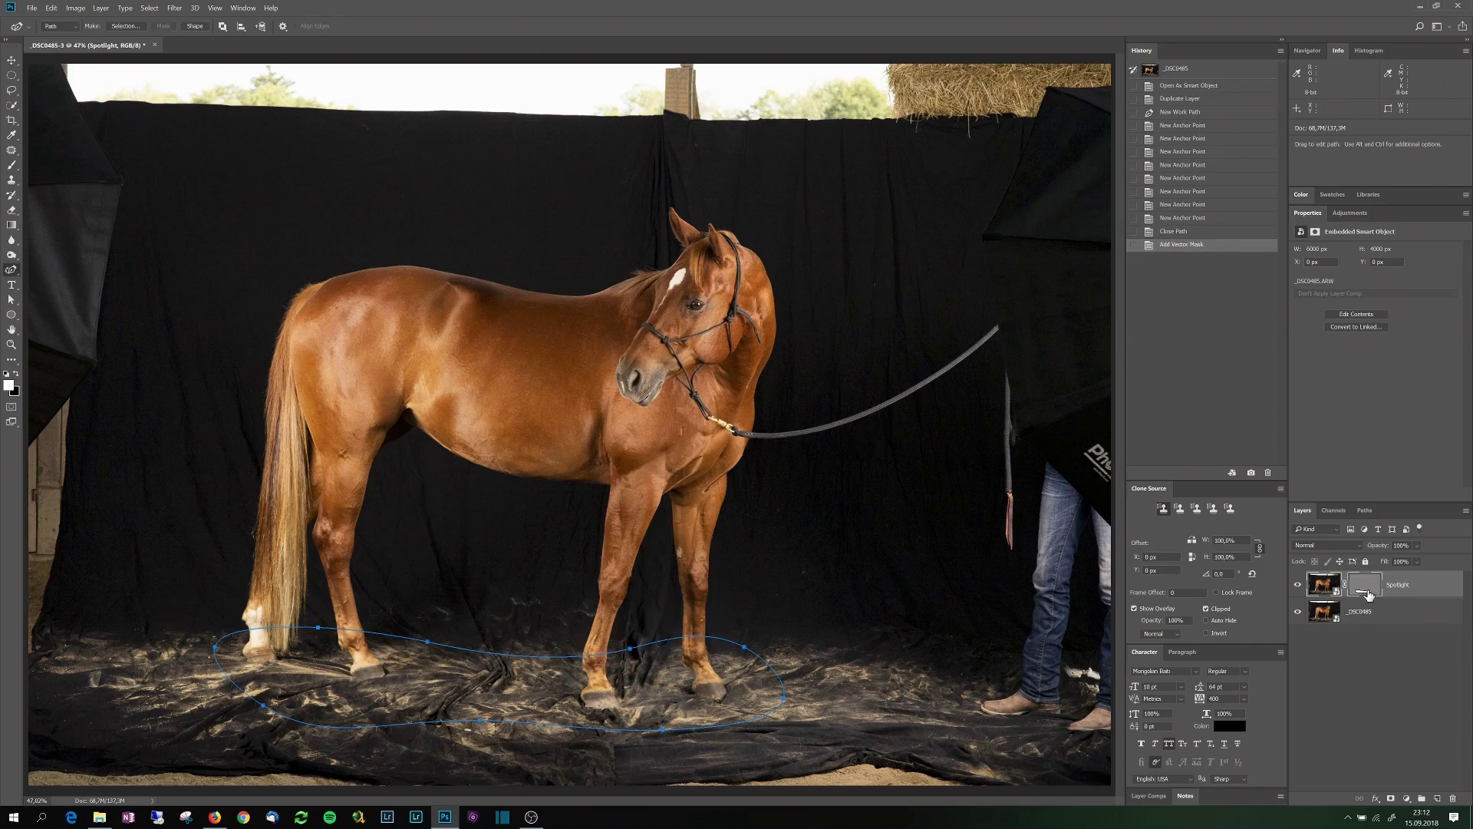
pyautogui.click(1365, 589)
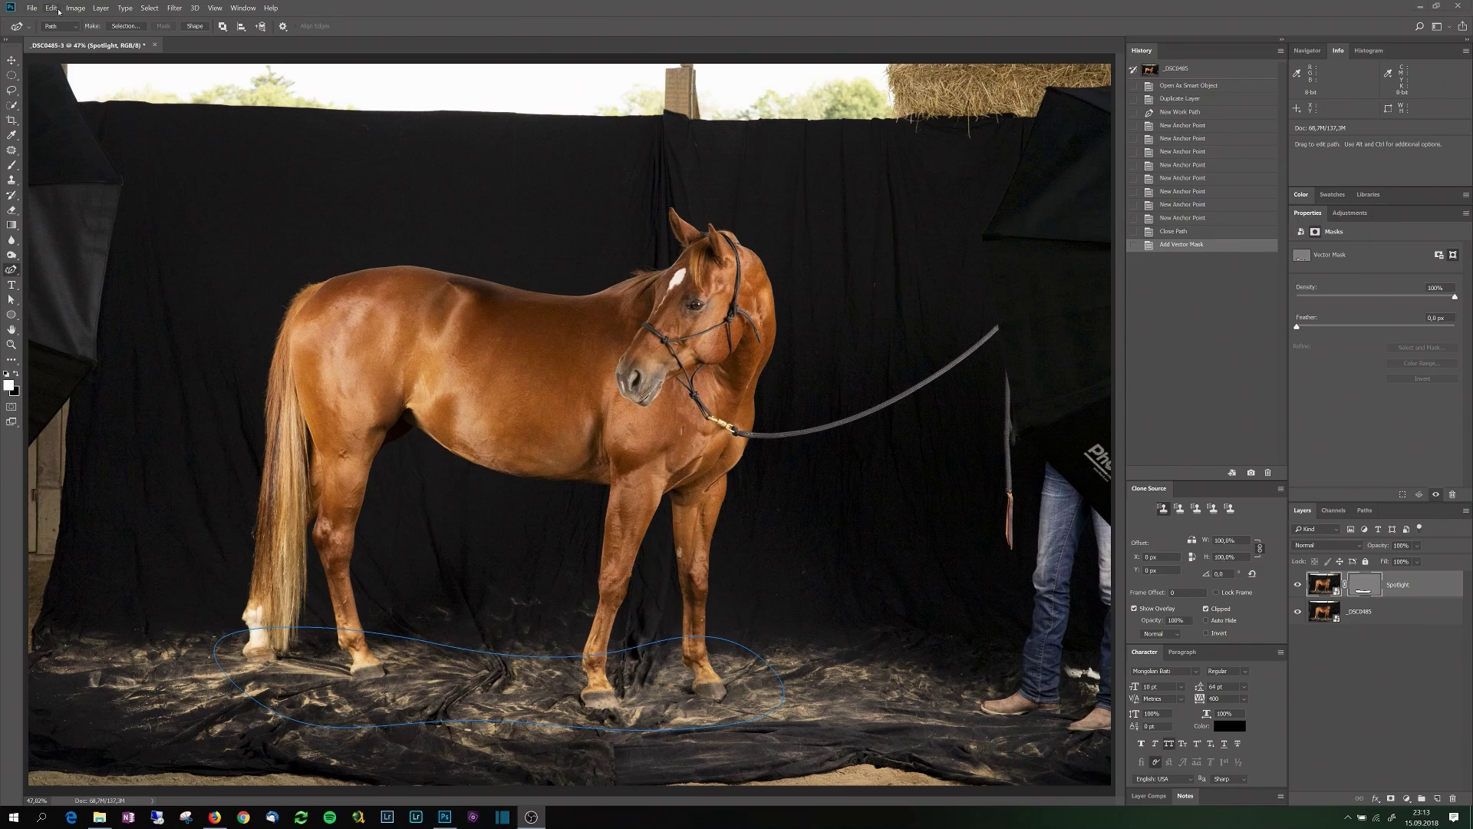
# - Add a new layer directly beneath the Spotlight layer and fill it with black
pyautogui.click(52, 8)
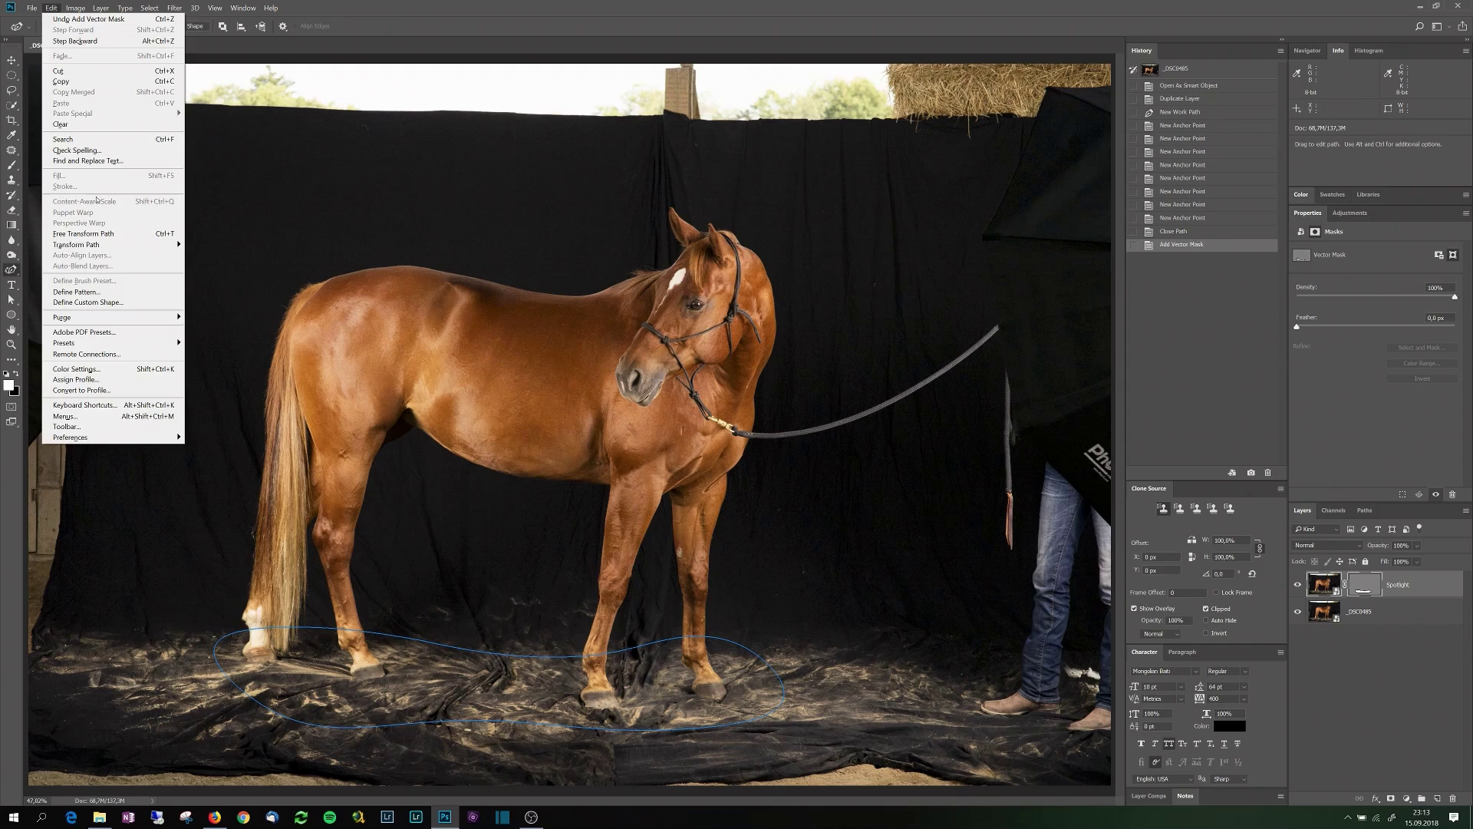
pyautogui.click(1414, 756)
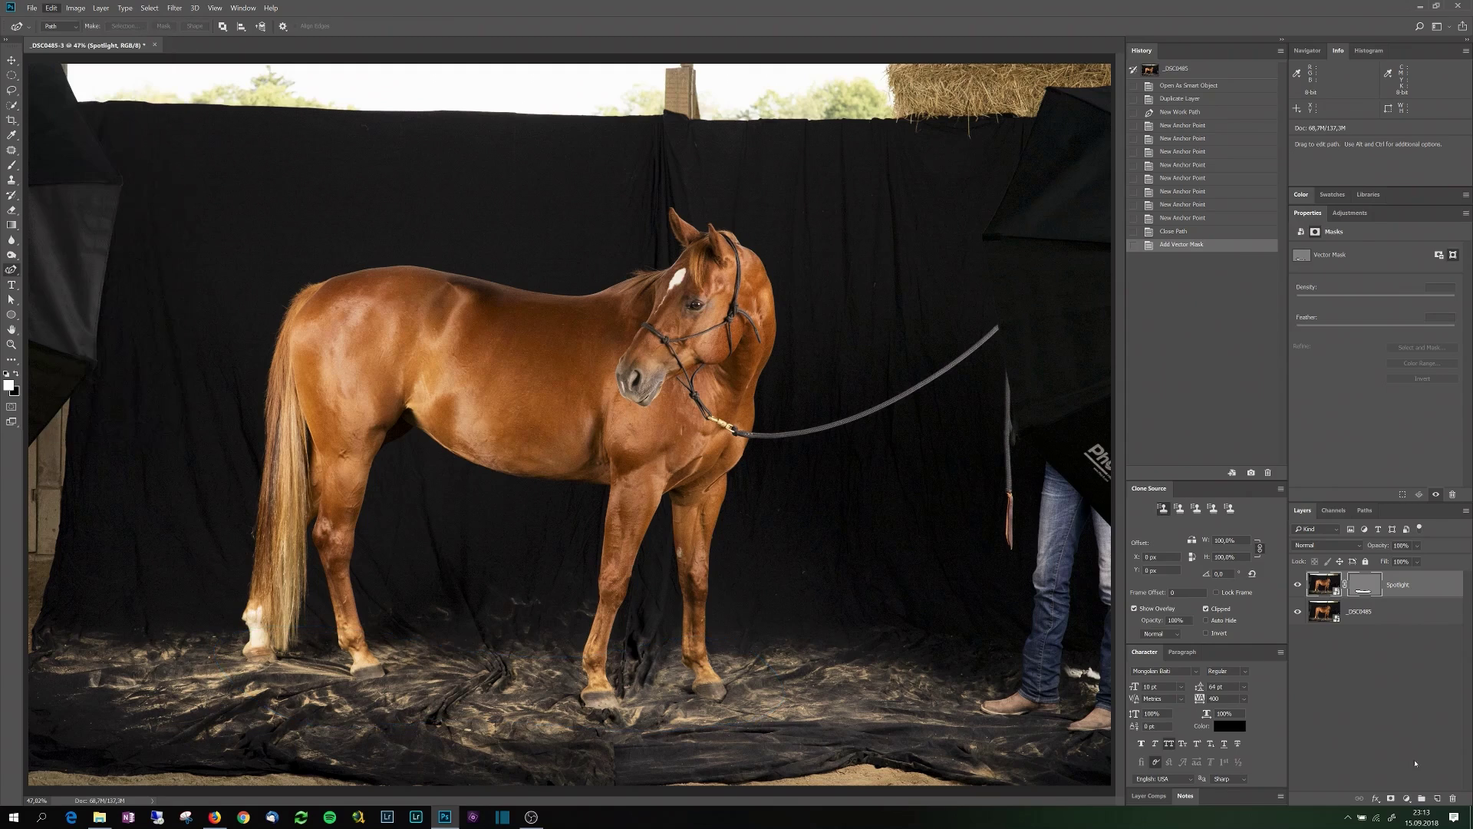
pyautogui.click(1437, 798)
pyautogui.moveTo(1331, 596); pyautogui.dragTo(1381, 625)
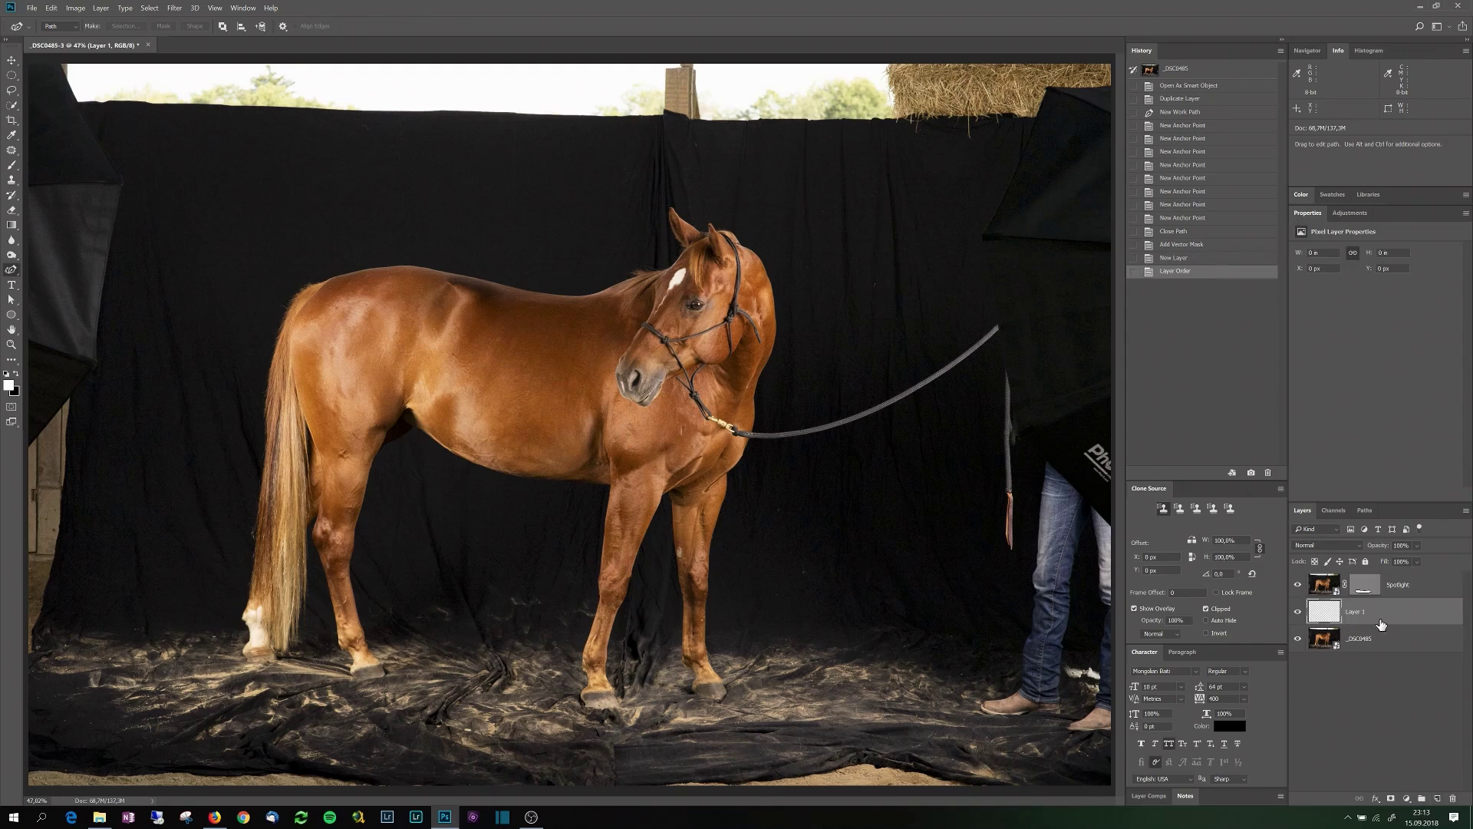
pyautogui.click(51, 7)
pyautogui.click(80, 178)
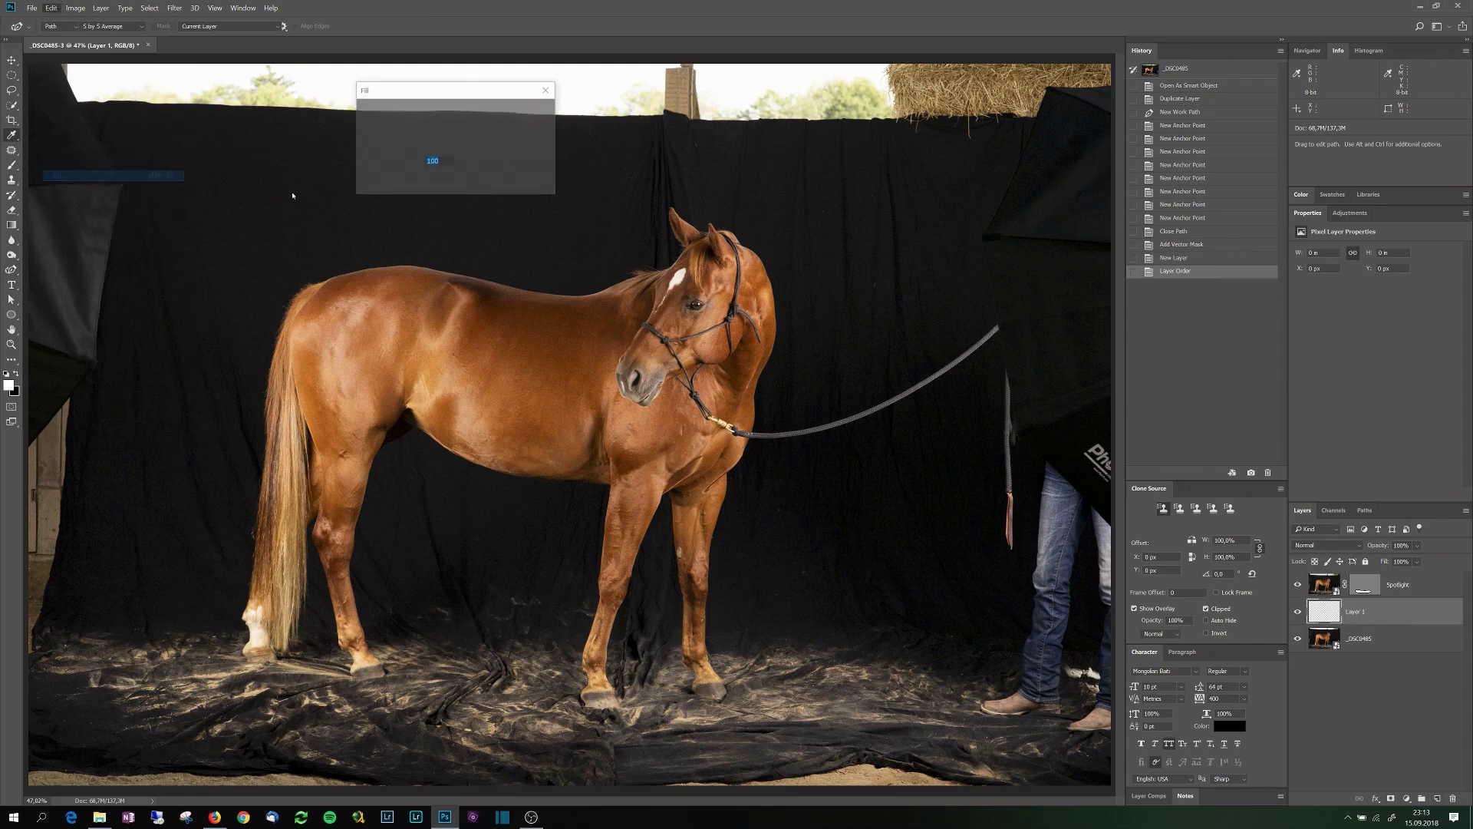
pyautogui.click(532, 111)
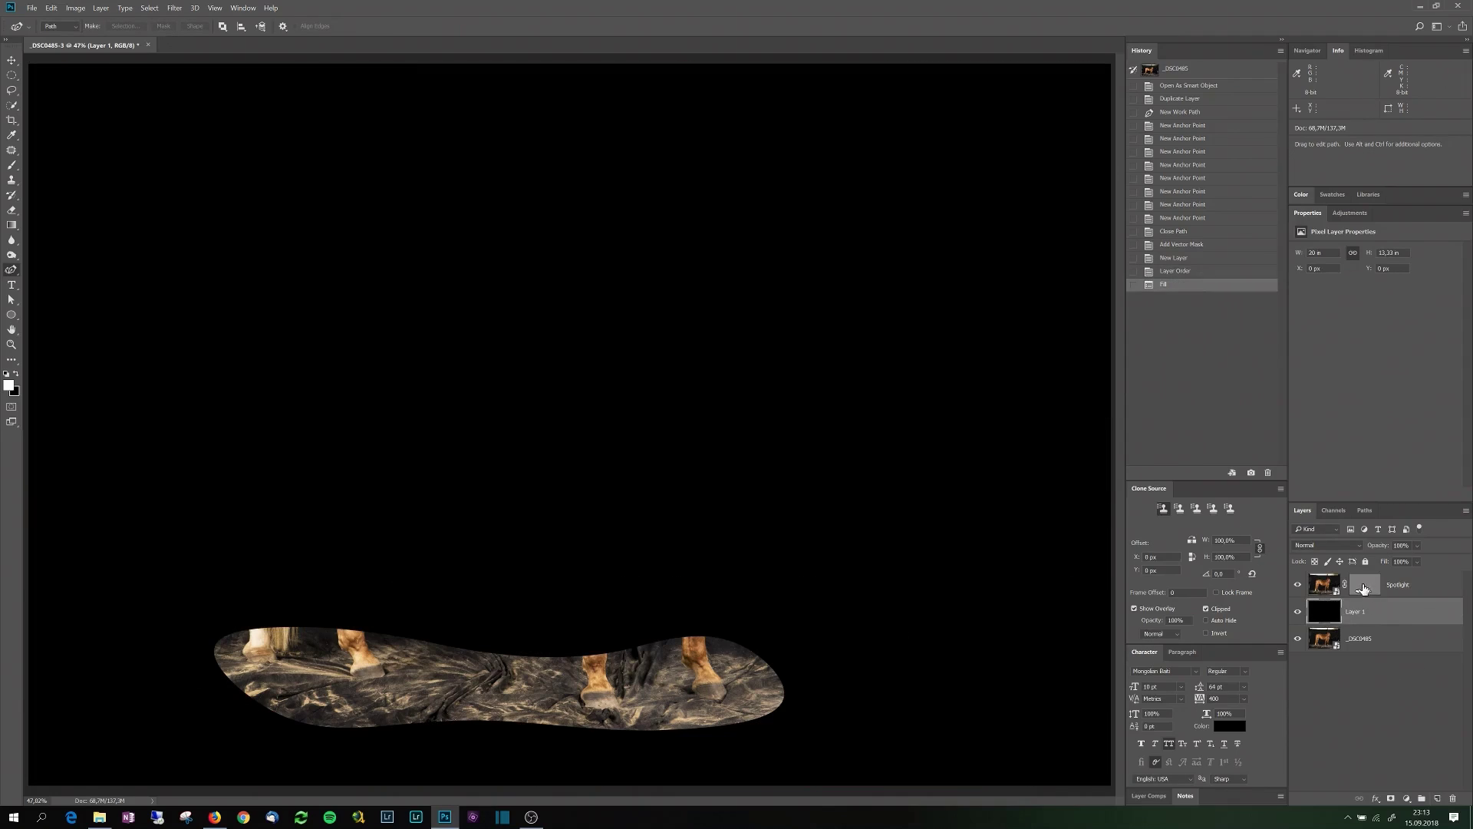
# - Feather the Spotlight layer's vector mask to about 224 px
pyautogui.click(1330, 592)
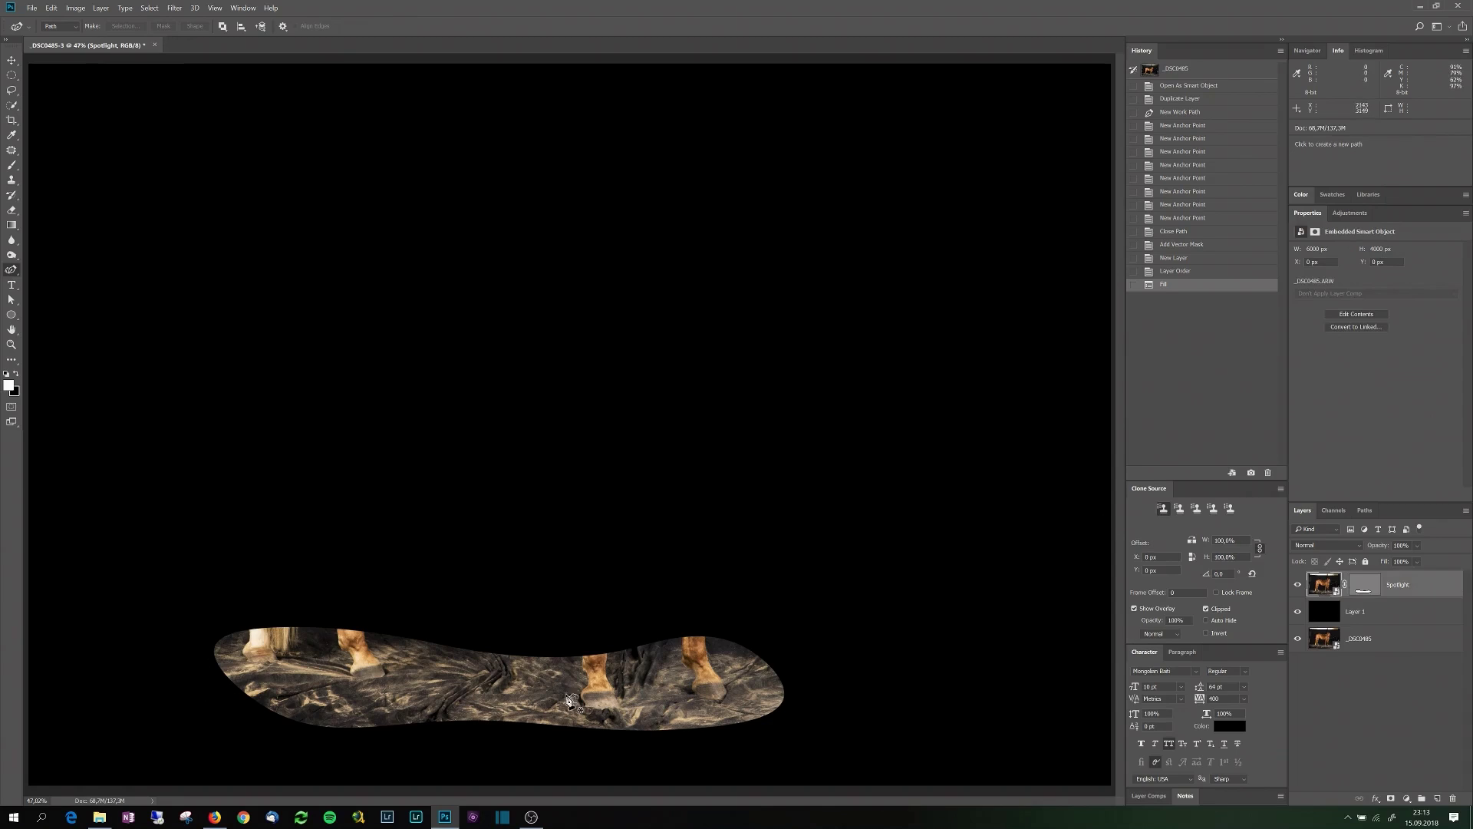
pyautogui.click(1371, 589)
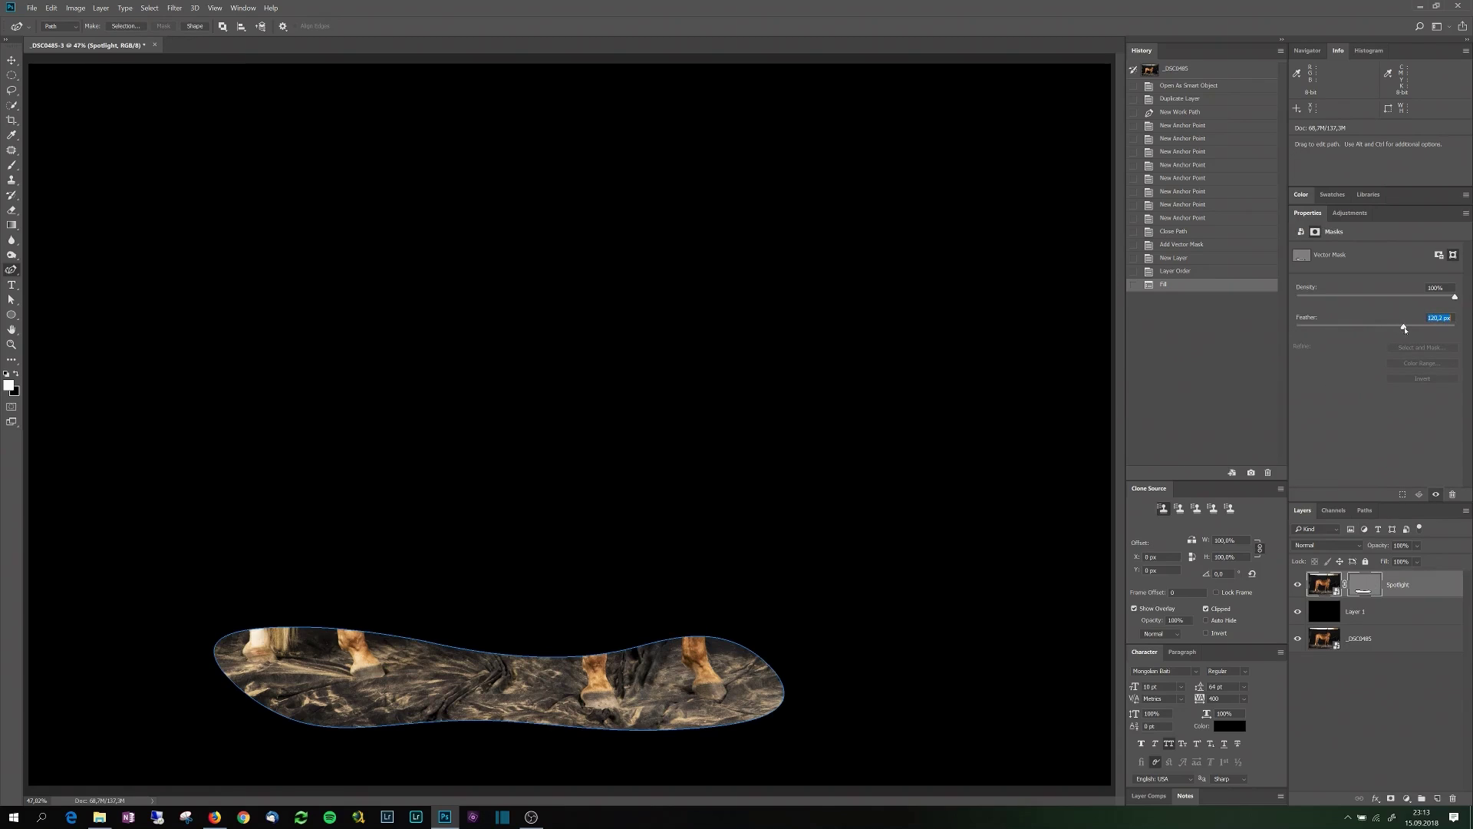
pyautogui.moveTo(1405, 328); pyautogui.dragTo(1428, 328)
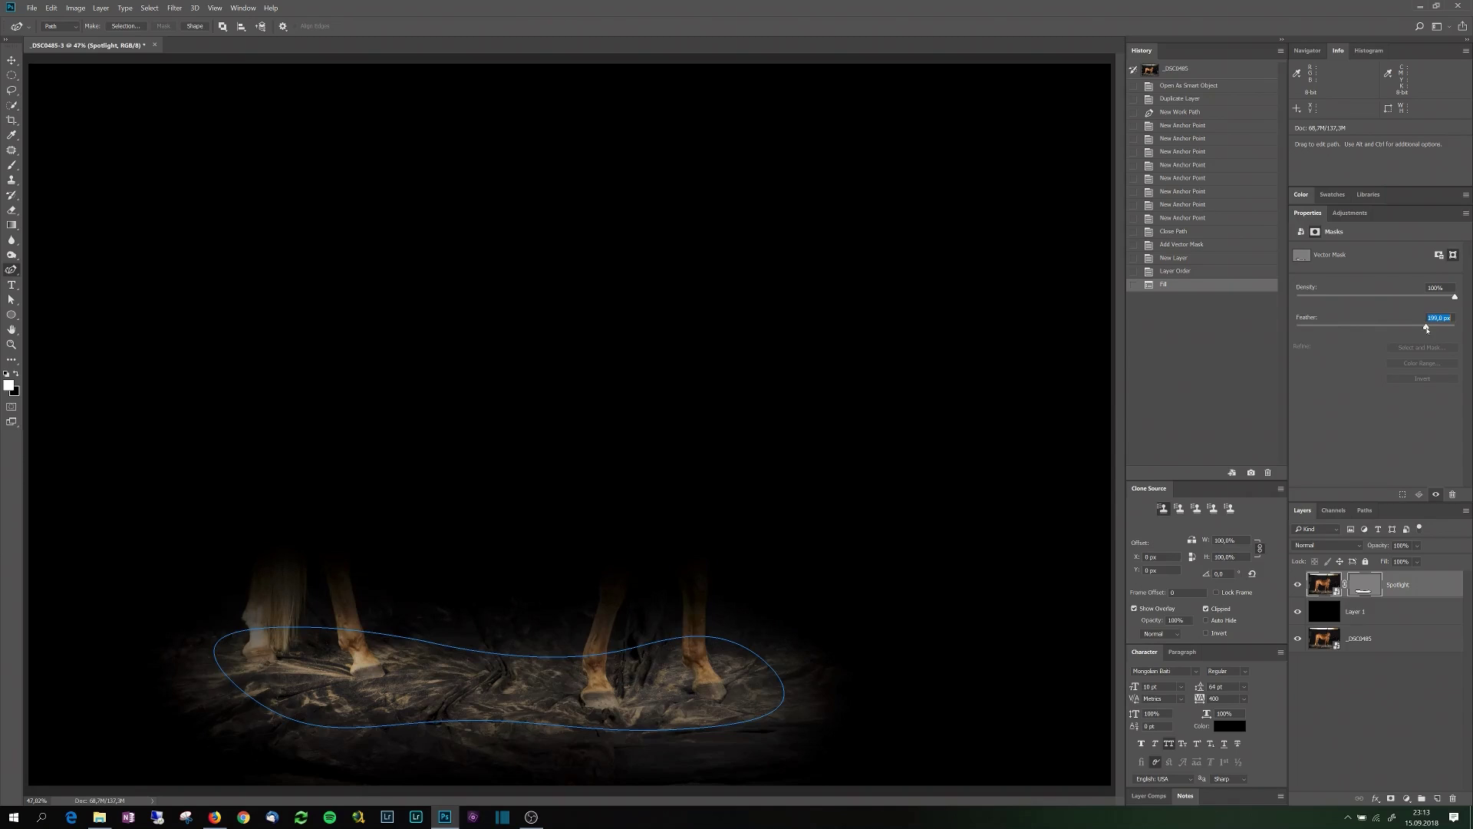
pyautogui.click(1355, 366)
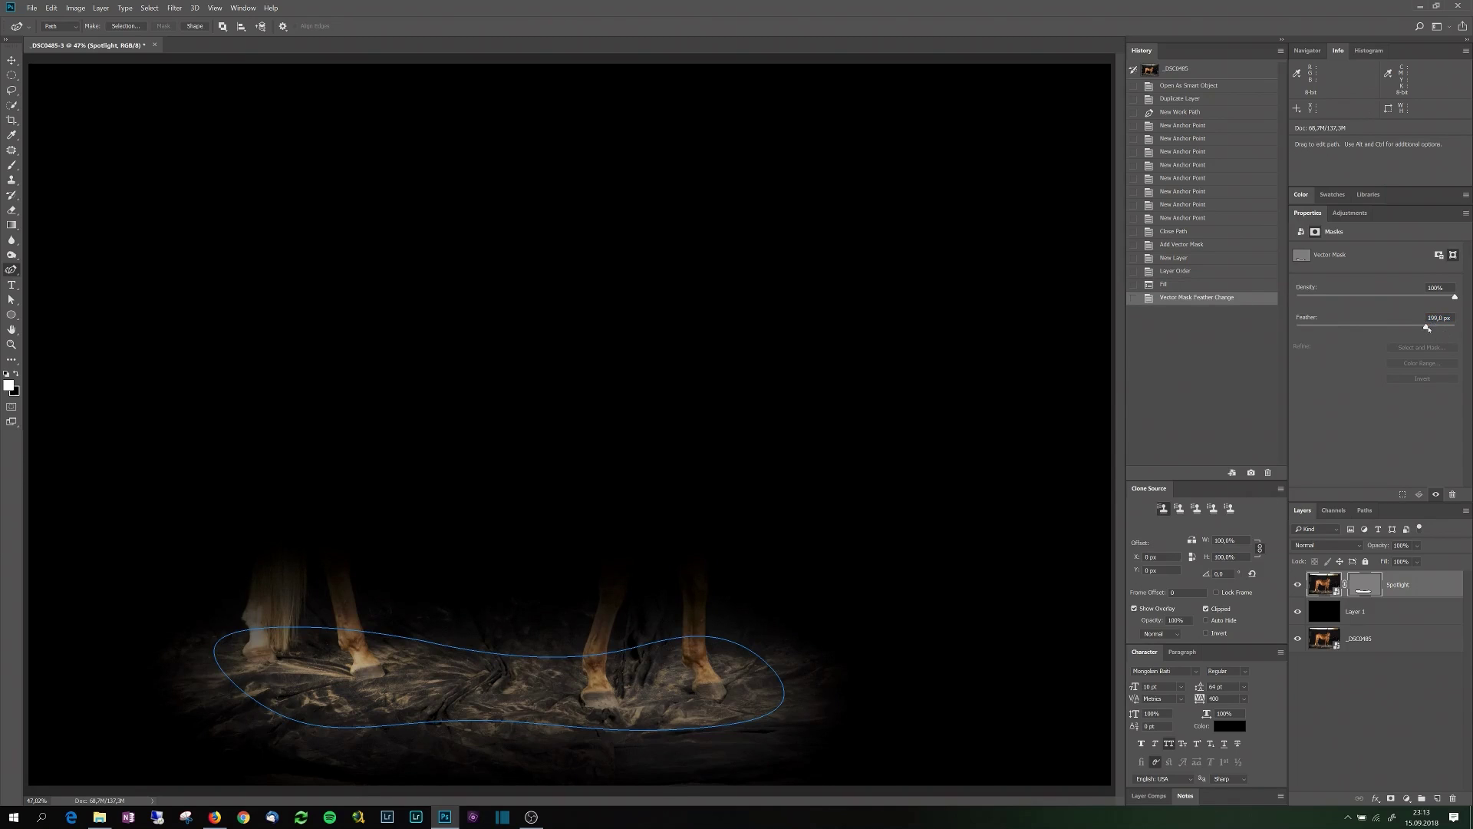
pyautogui.moveTo(1427, 329); pyautogui.dragTo(1432, 329)
pyautogui.moveTo(1428, 330); pyautogui.dragTo(1429, 329)
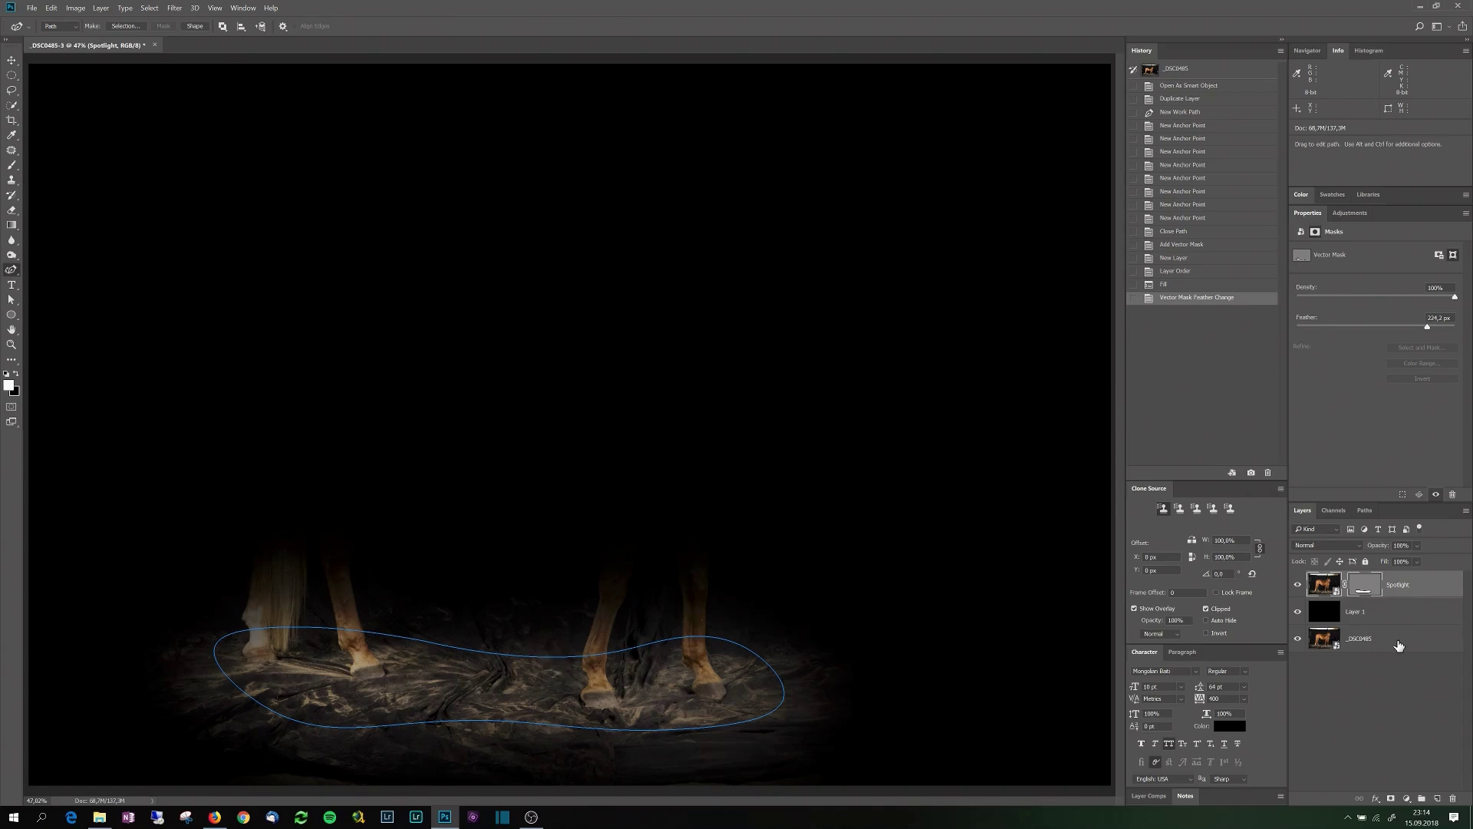
# - Duplicate the original _DSC0485 layer as "Horse" and move the copy to the top of the layer stack
pyautogui.rightClick(1398, 646)
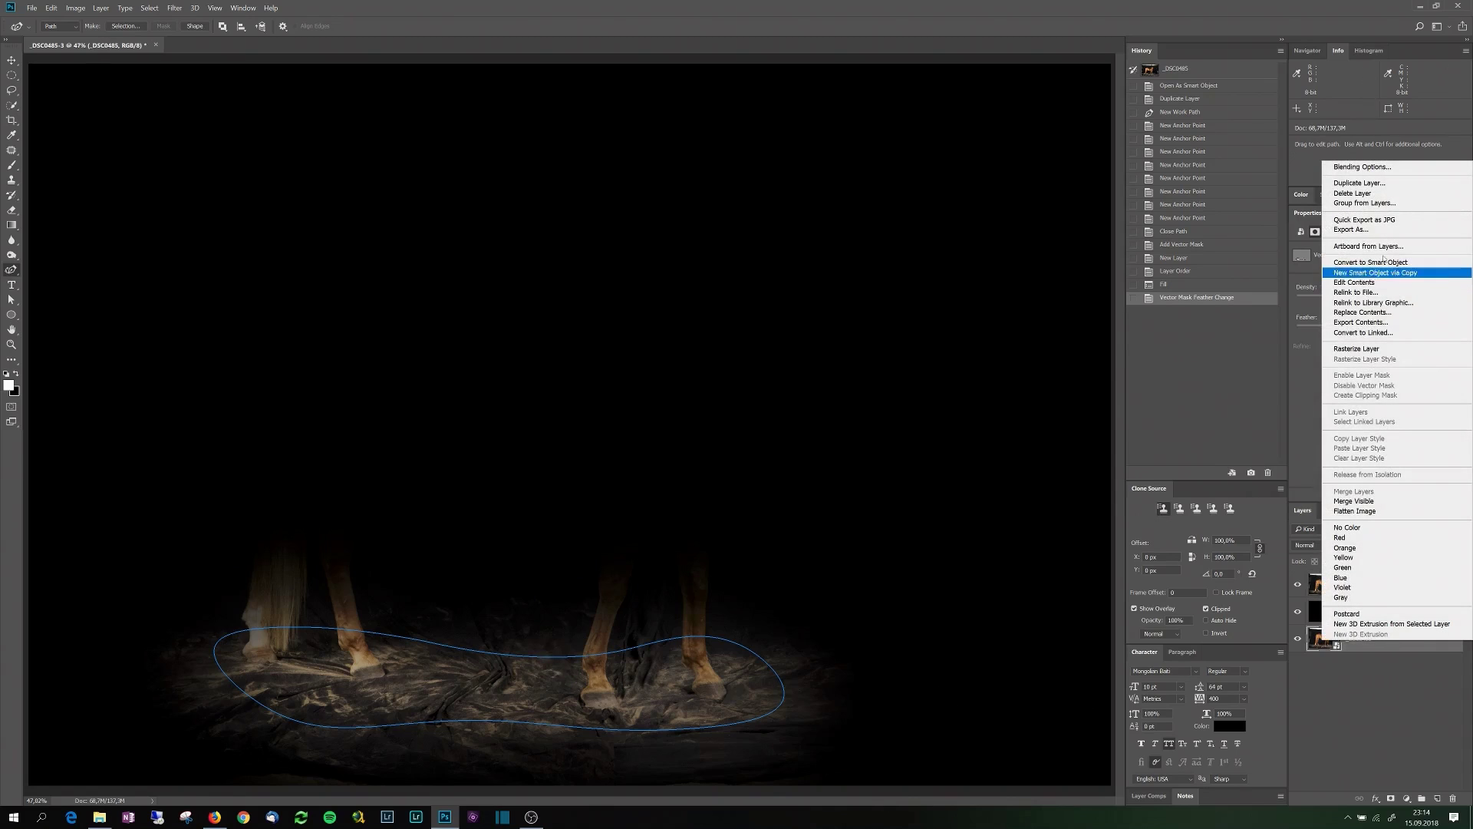
pyautogui.click(1362, 183)
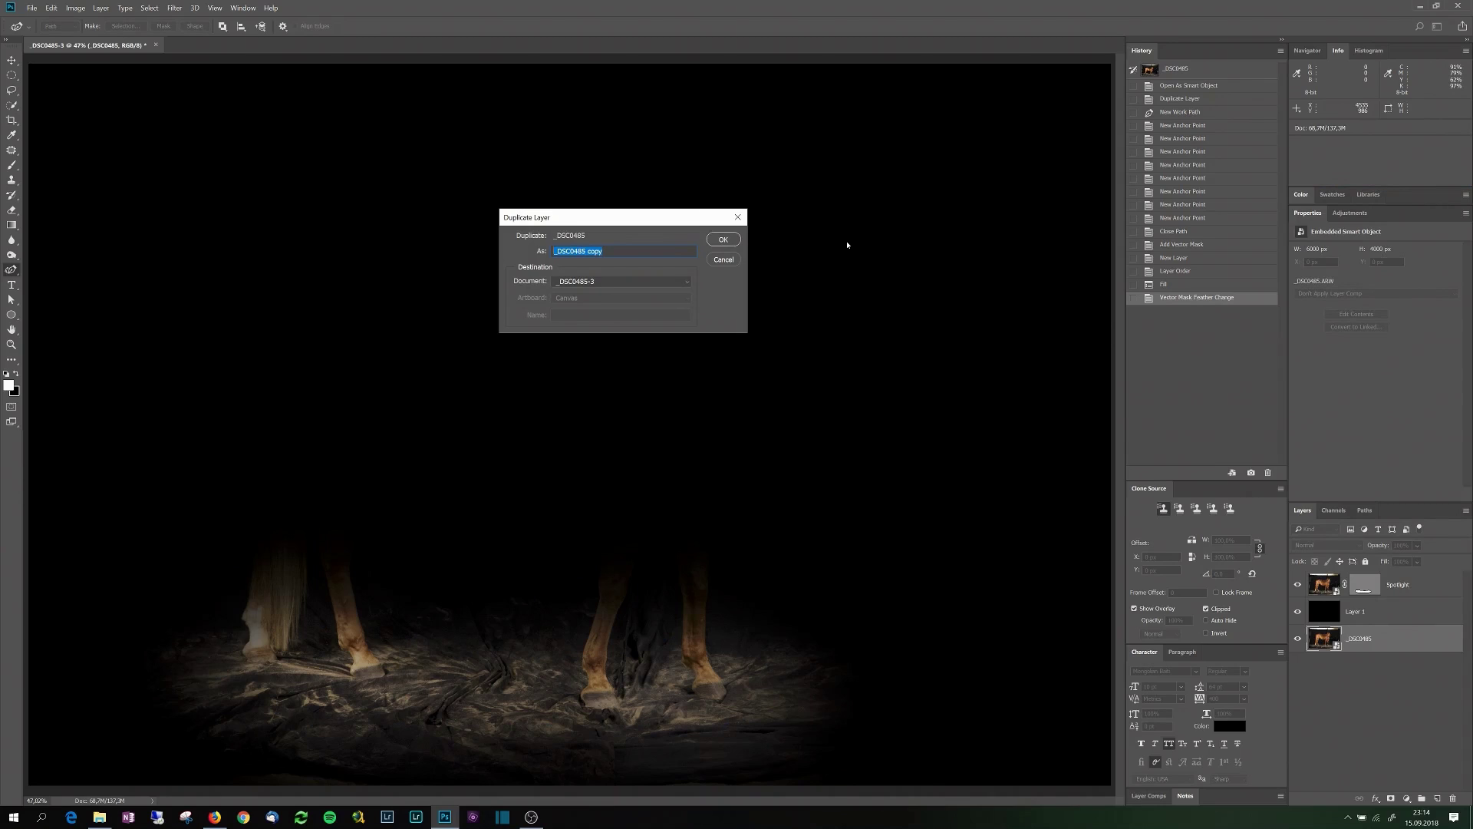
pyautogui.write('Horse')
pyautogui.press('Return')
pyautogui.moveTo(1371, 639); pyautogui.dragTo(1366, 582)
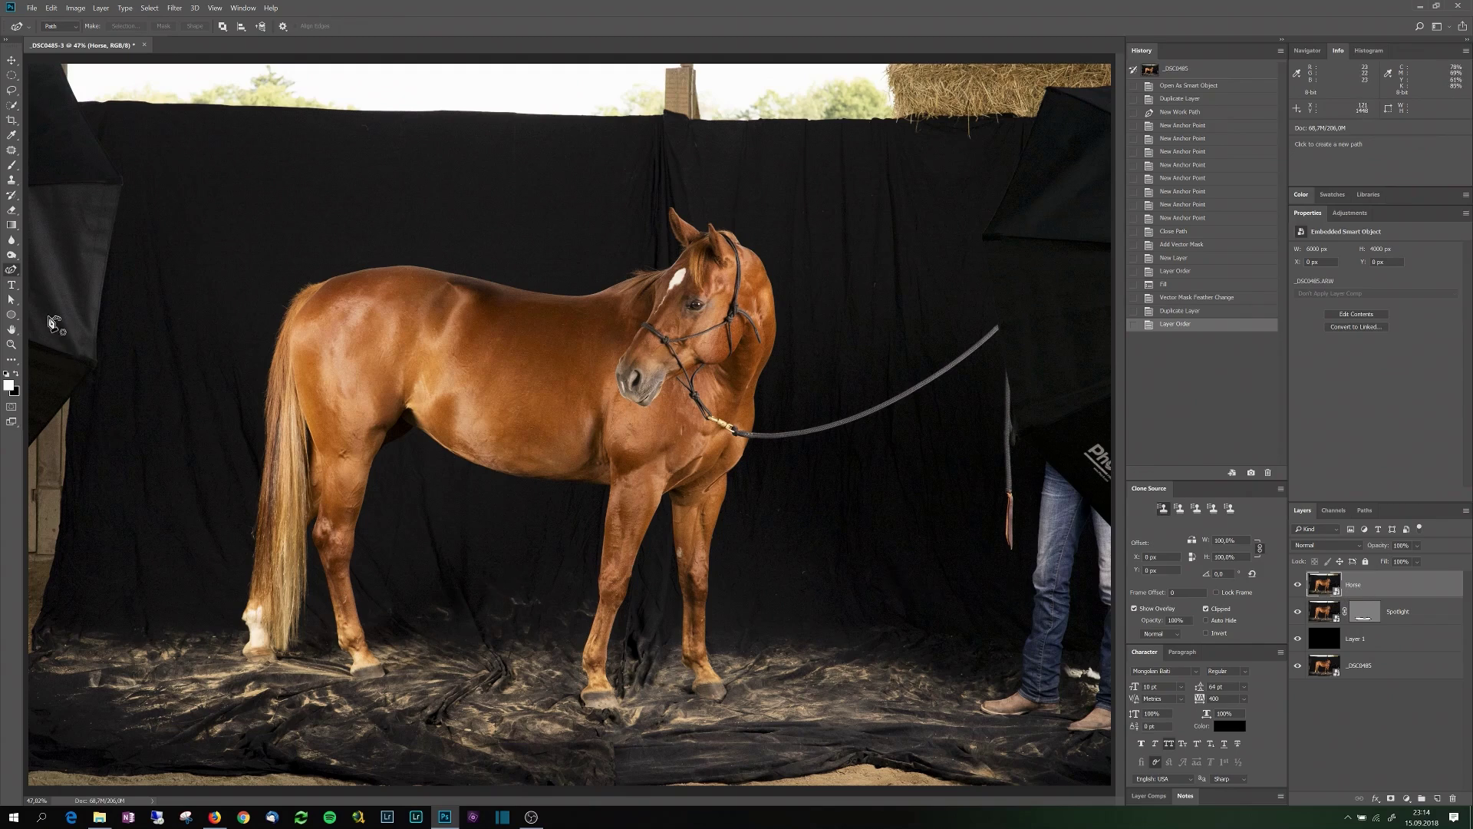
# - Add a layer mask to the Horse layer and invert it inside a loose lasso selection around the horse
pyautogui.click(11, 89)
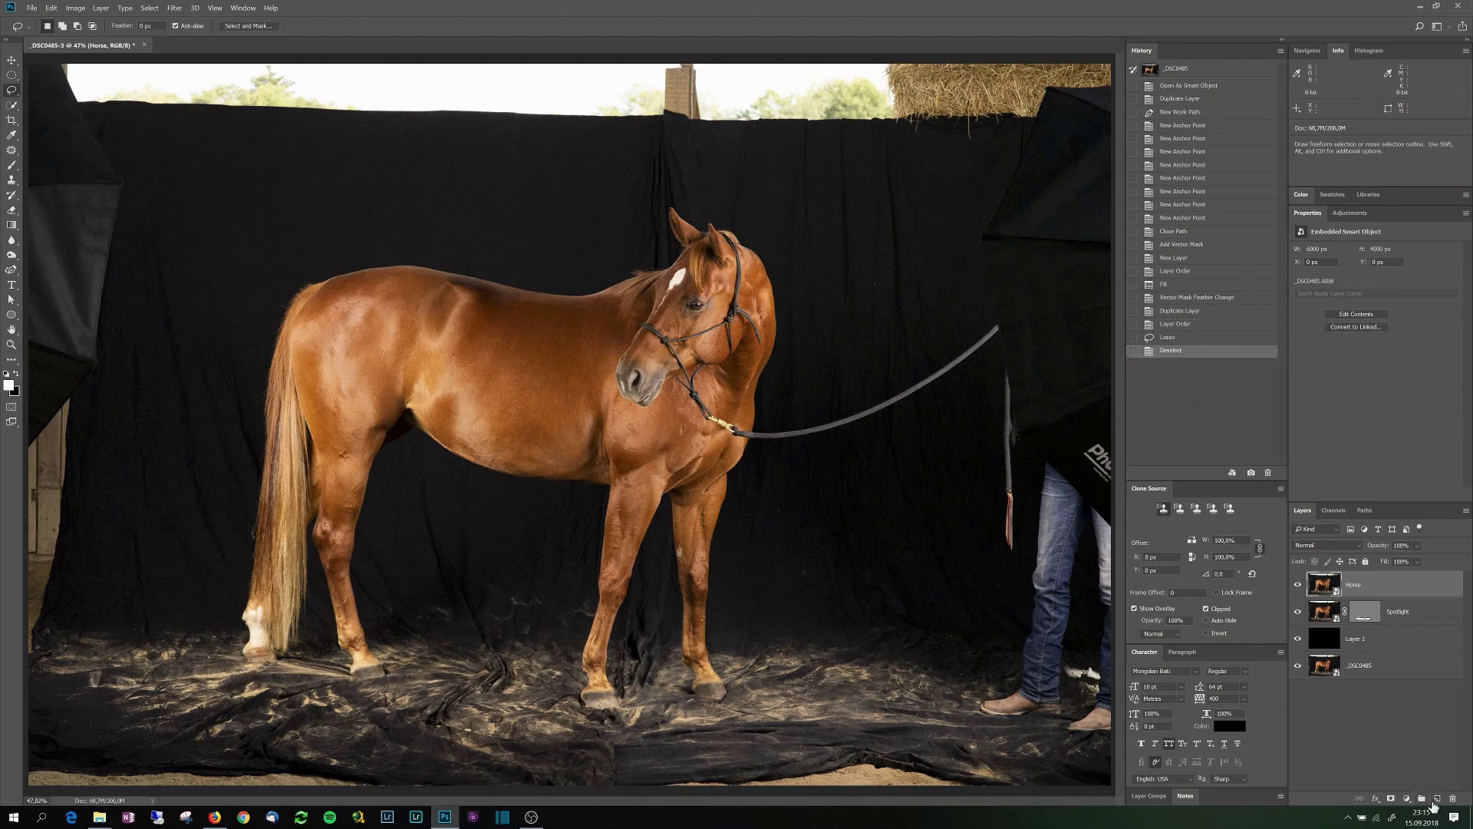
pyautogui.click(1391, 798)
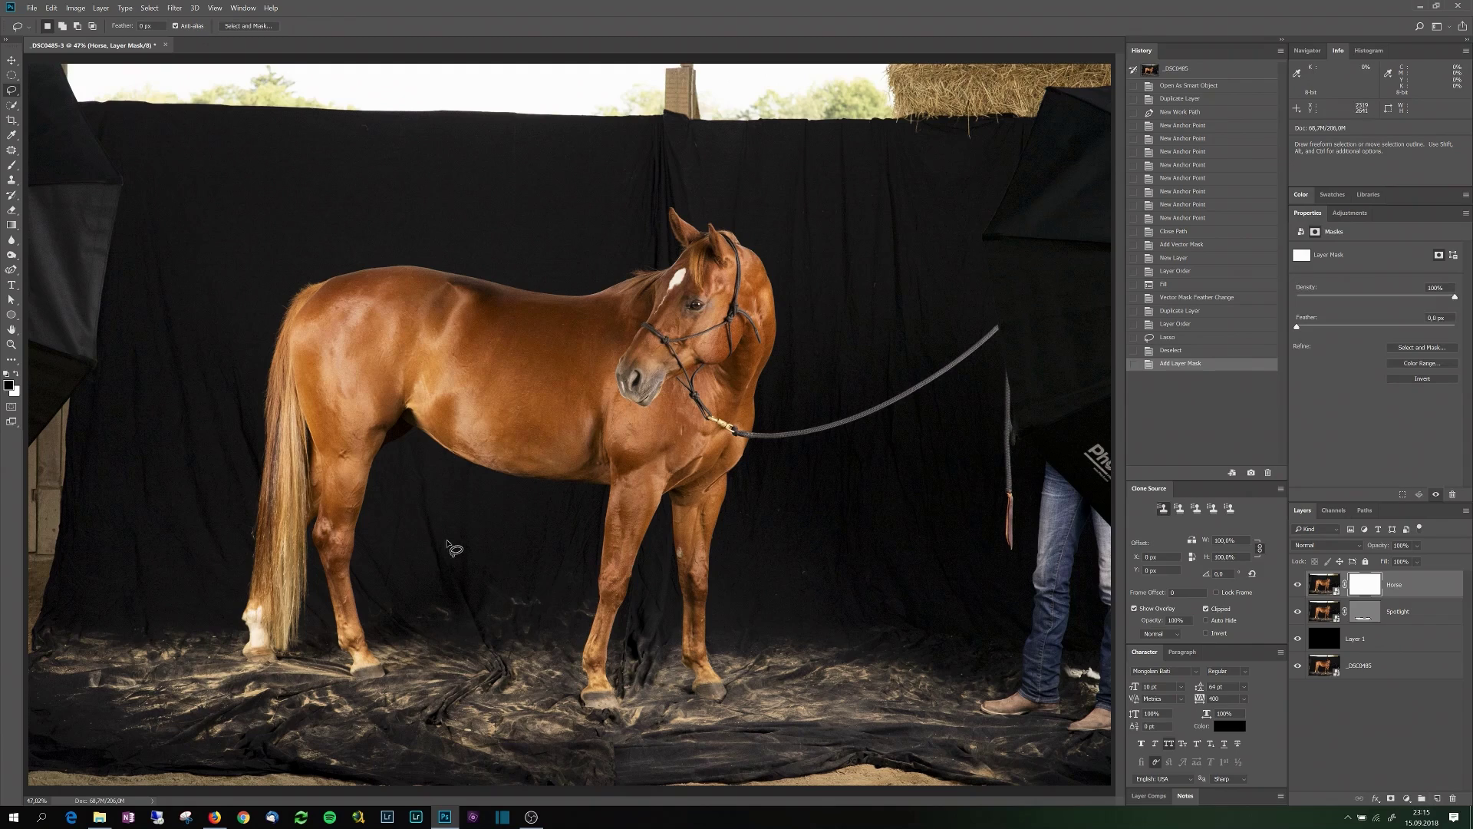
pyautogui.moveTo(244, 666)
pyautogui.mouseDown()
pyautogui.moveTo(238, 588)
pyautogui.moveTo(260, 336)
pyautogui.moveTo(660, 219)
pyautogui.moveTo(790, 300)
pyautogui.moveTo(696, 699)
pyautogui.moveTo(638, 612)
pyautogui.moveTo(598, 721)
pyautogui.moveTo(593, 499)
pyautogui.moveTo(418, 445)
pyautogui.moveTo(374, 603)
pyautogui.moveTo(333, 649)
pyautogui.moveTo(241, 675)
pyautogui.mouseUp()
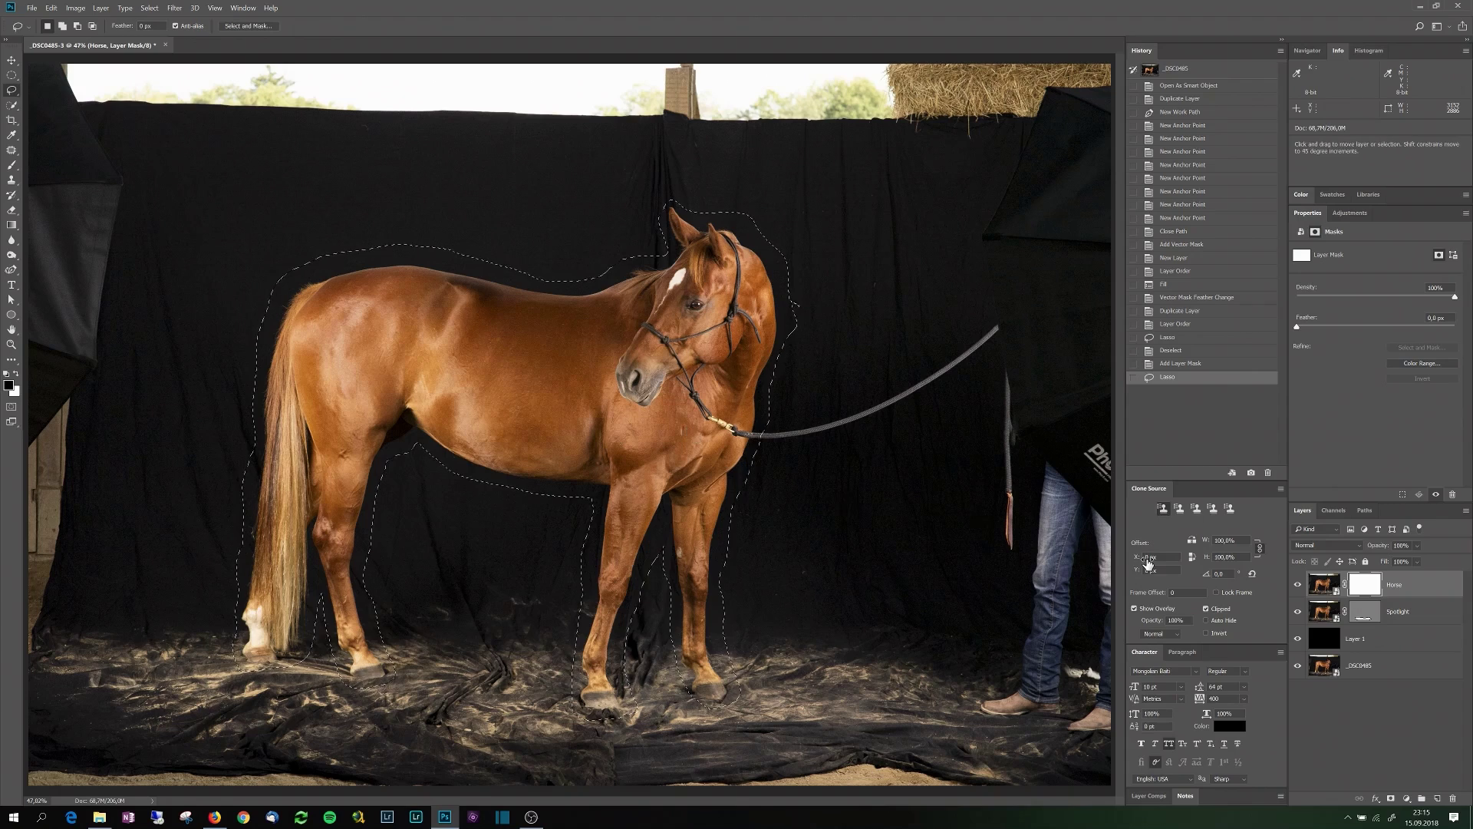
pyautogui.hotkey('ctrl', 'i')
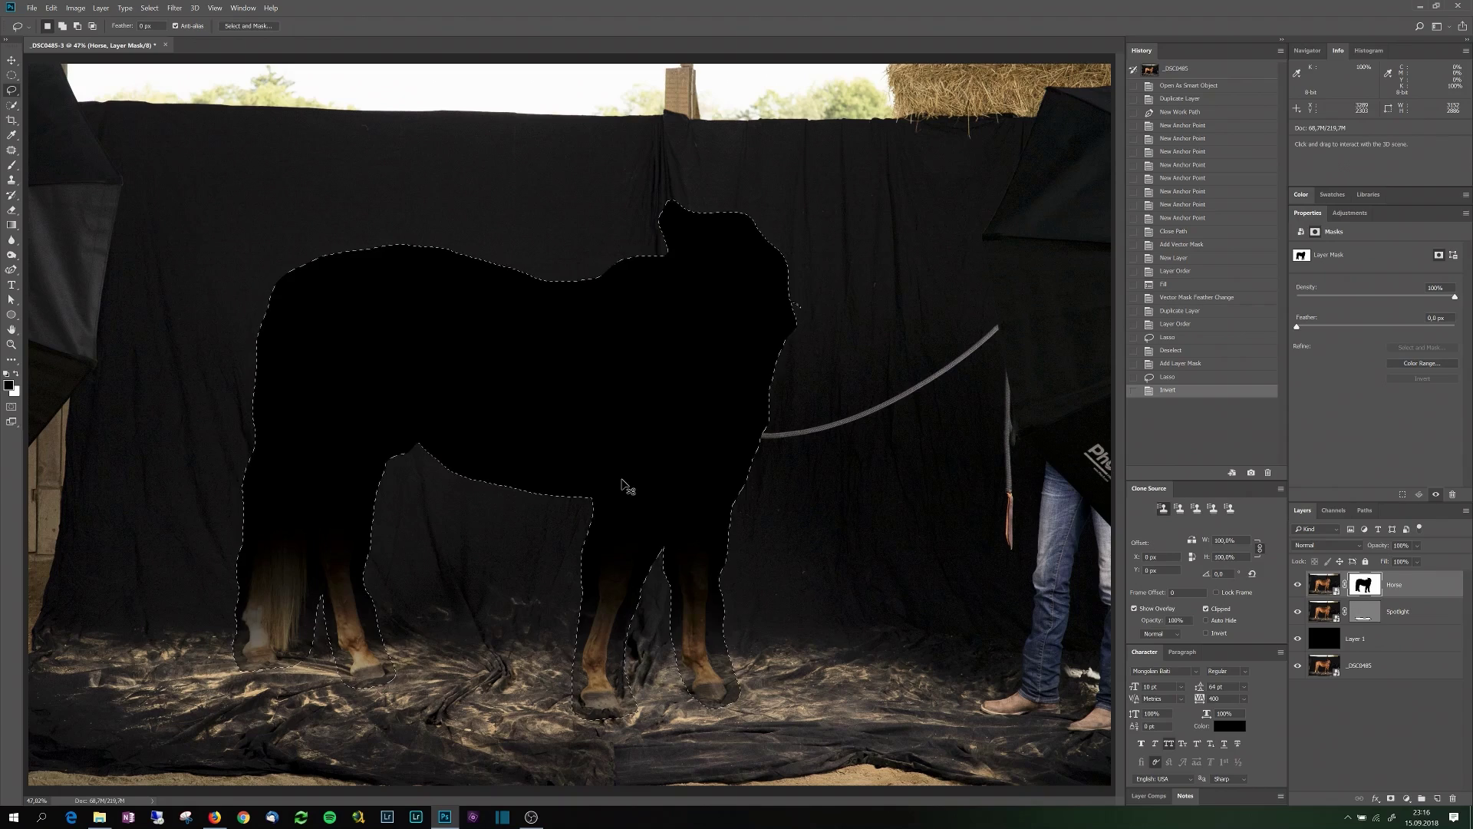
# - Clear the selection and invert the Horse layer's mask so only the horse area of that layer shows
pyautogui.hotkey('ctrl', 'd')
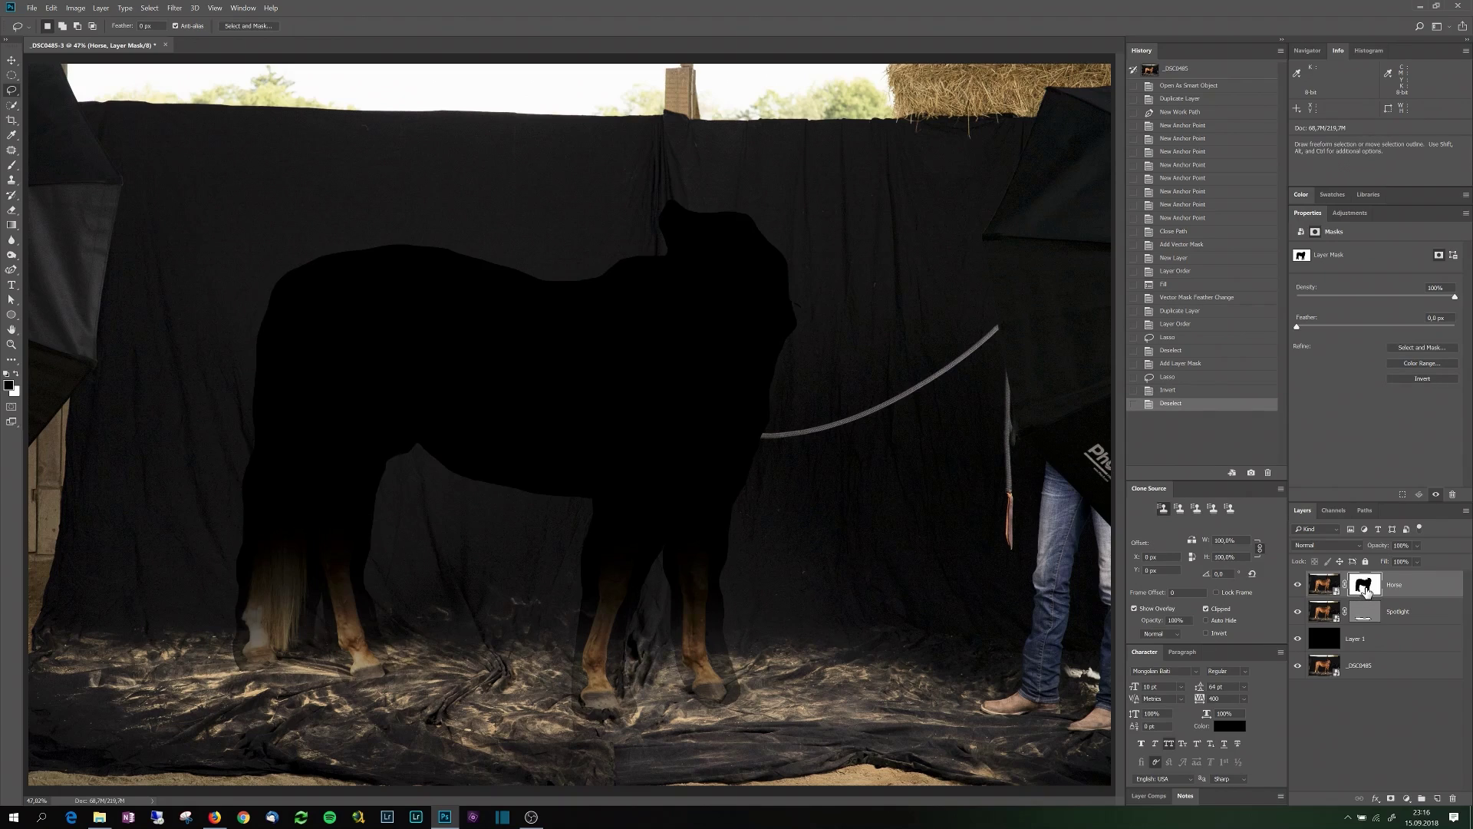
pyautogui.hotkey('ctrl', 'i')
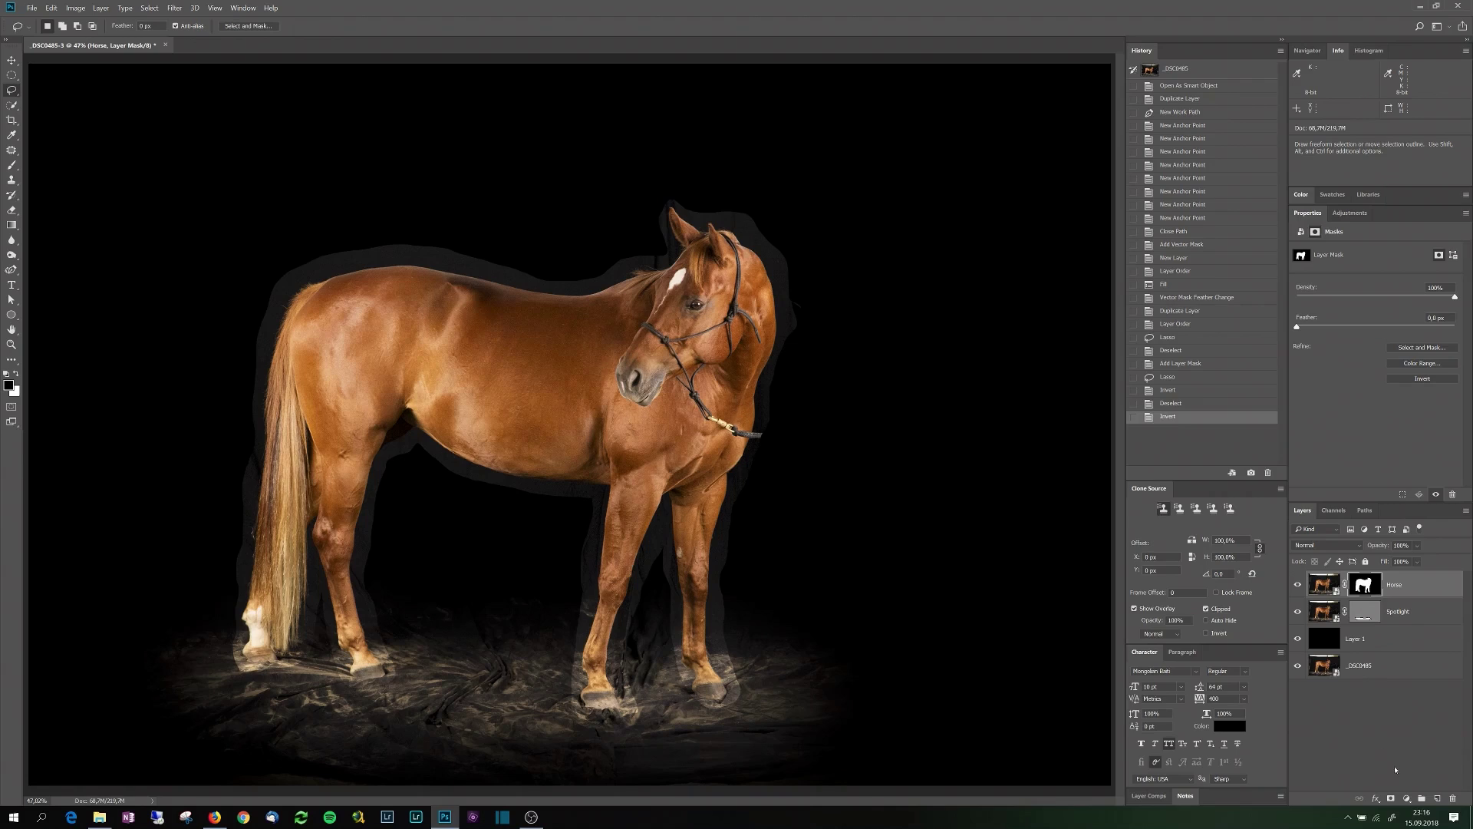
# - Add a Curves adjustment layer above the Horse layer and make its adjustment active instead of its mask
pyautogui.click(1406, 798)
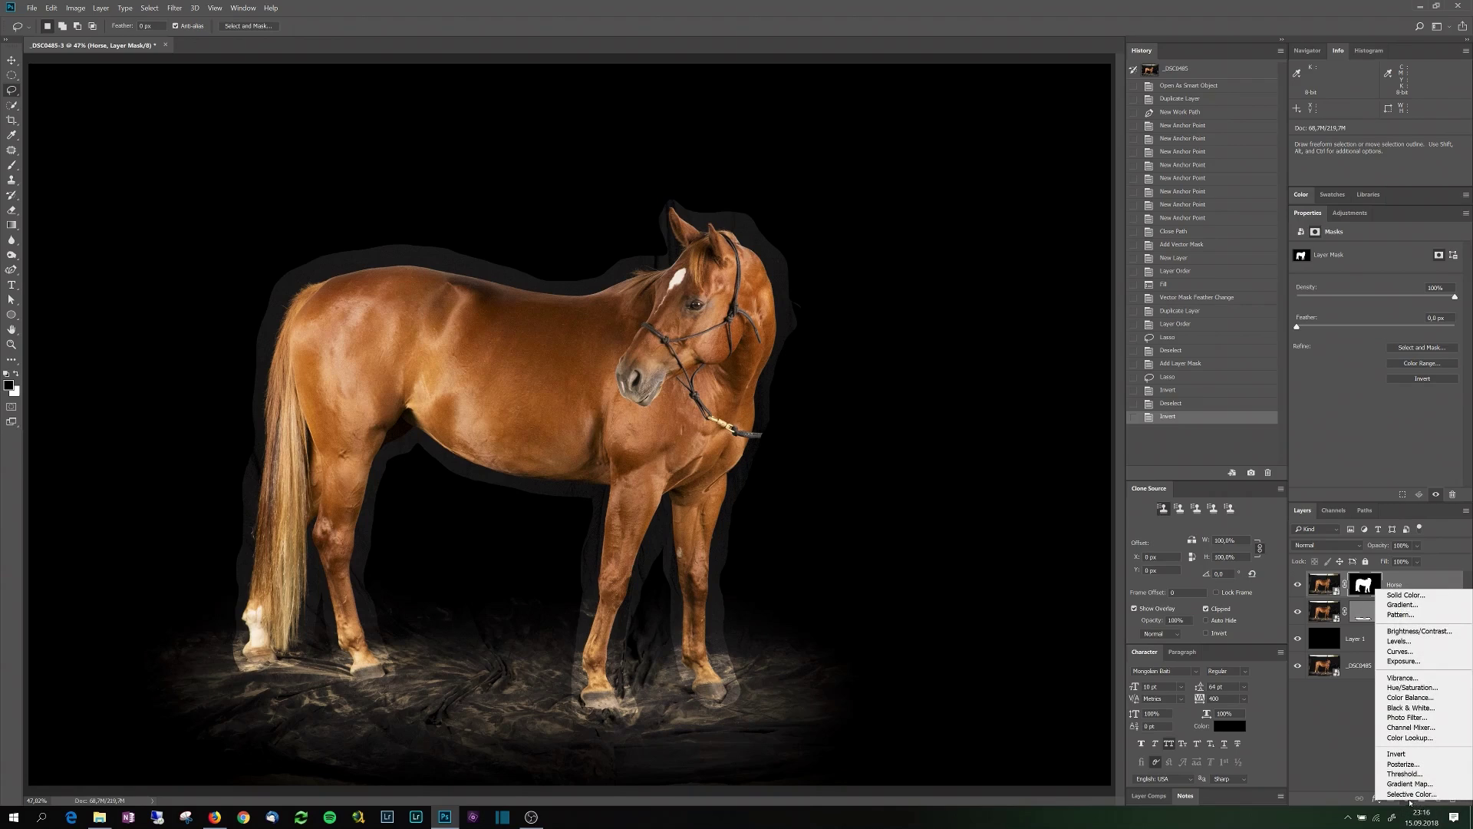
pyautogui.click(1408, 651)
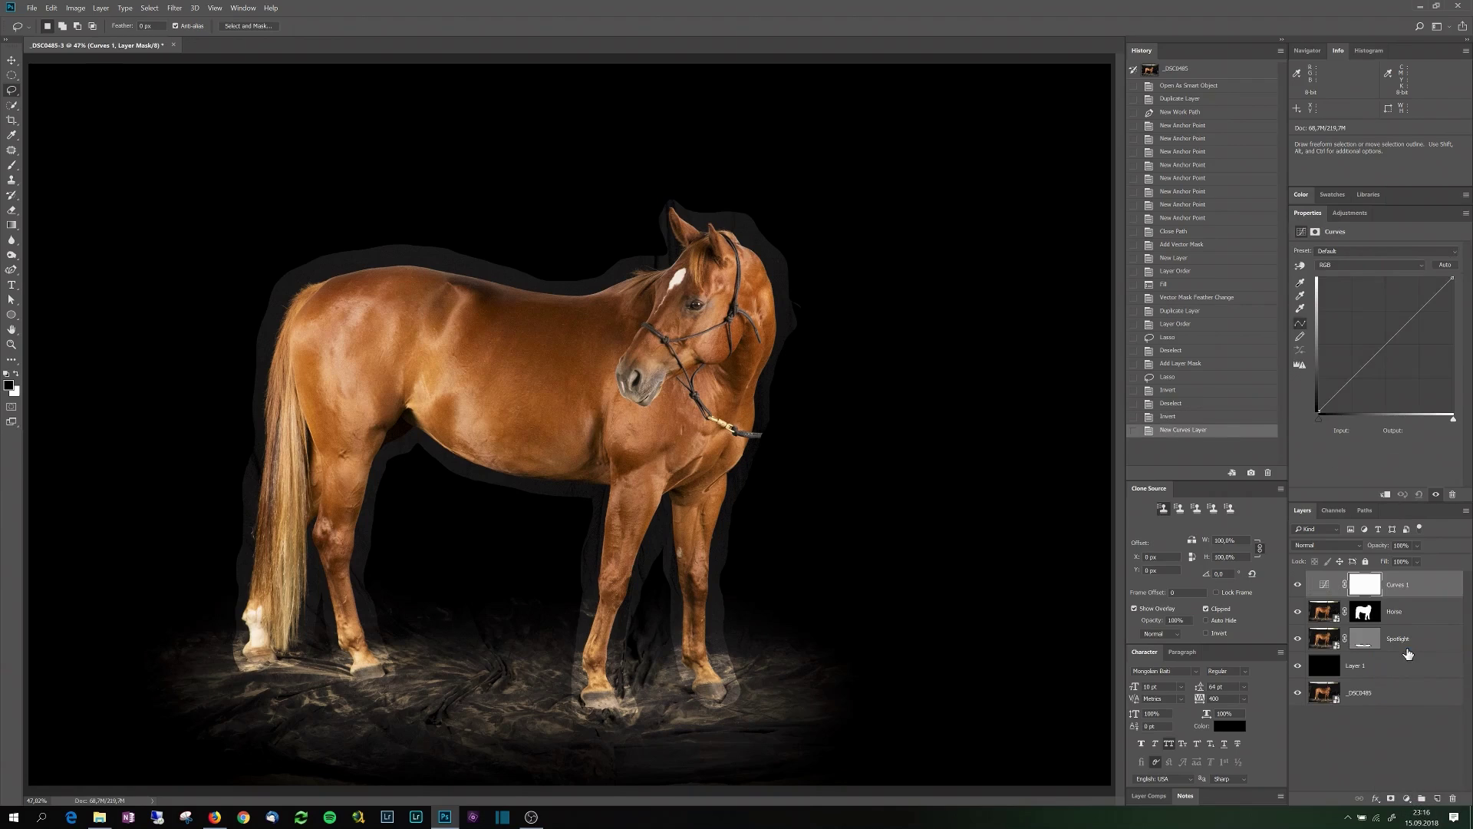
pyautogui.click(1333, 585)
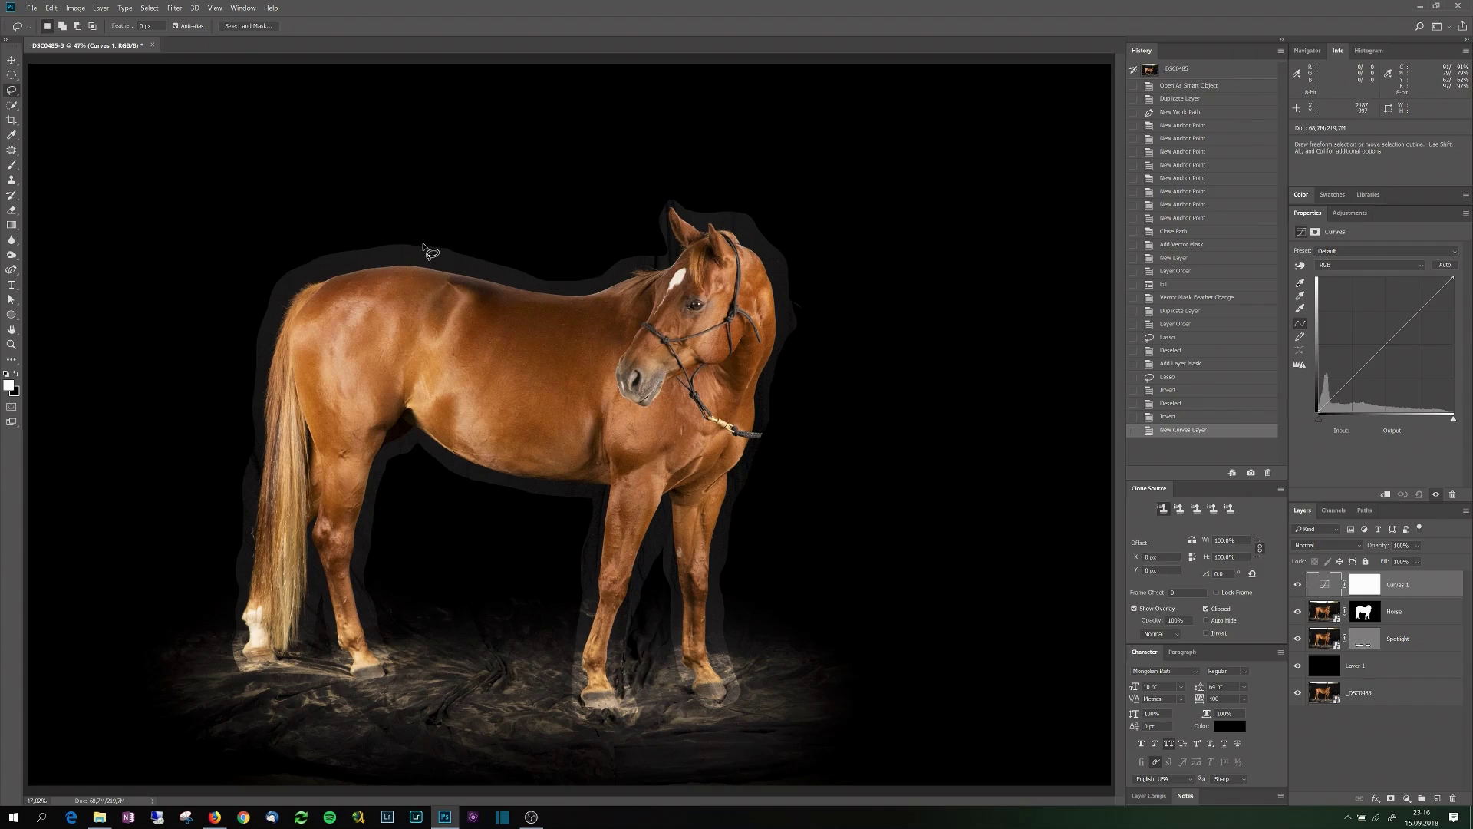
# - Add a Brightness/Contrast adjustment layer on top with Brightness at about 92 and delete its layer mask
pyautogui.click(1408, 800)
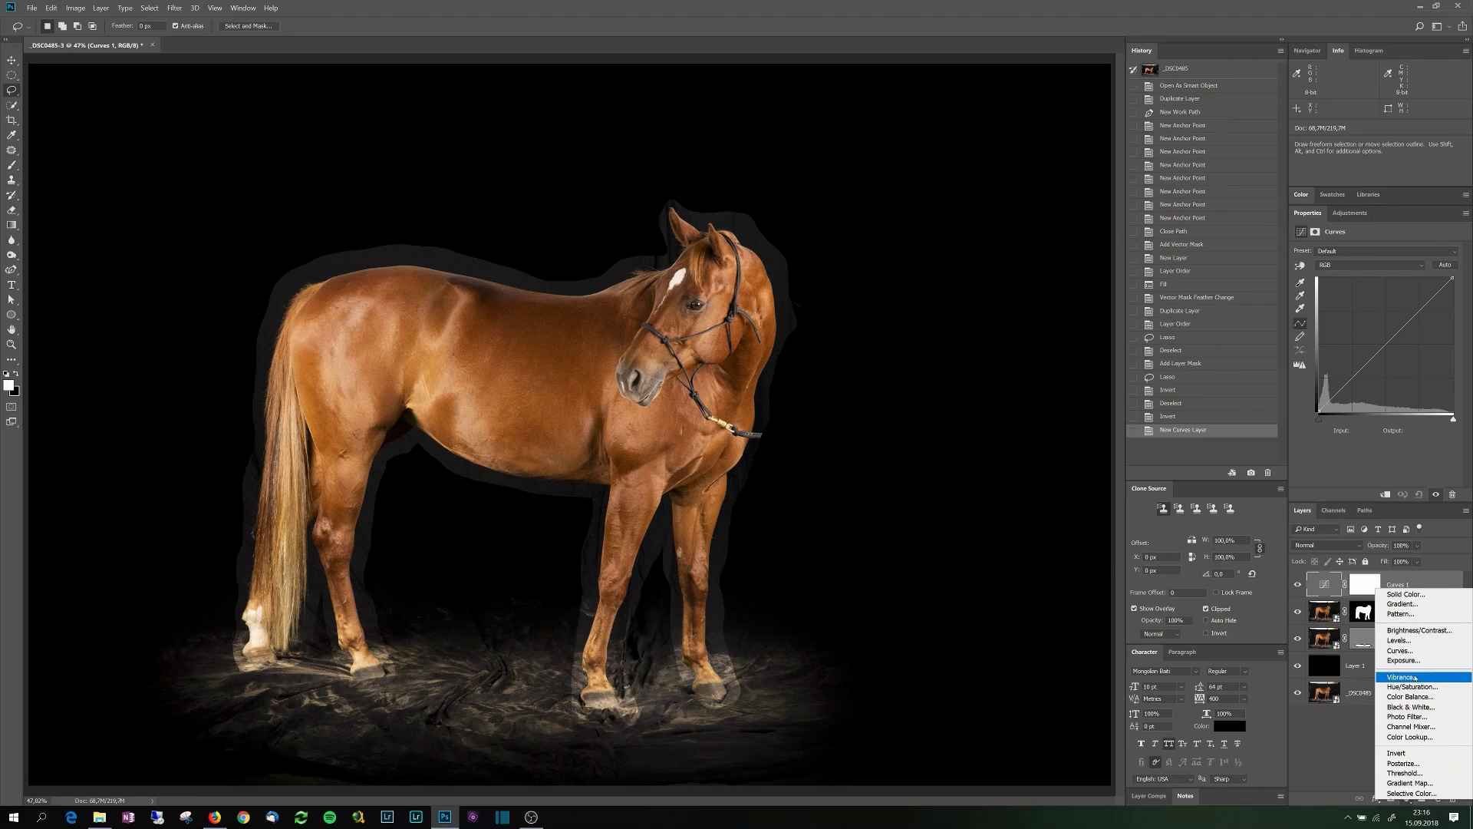
pyautogui.click(1414, 630)
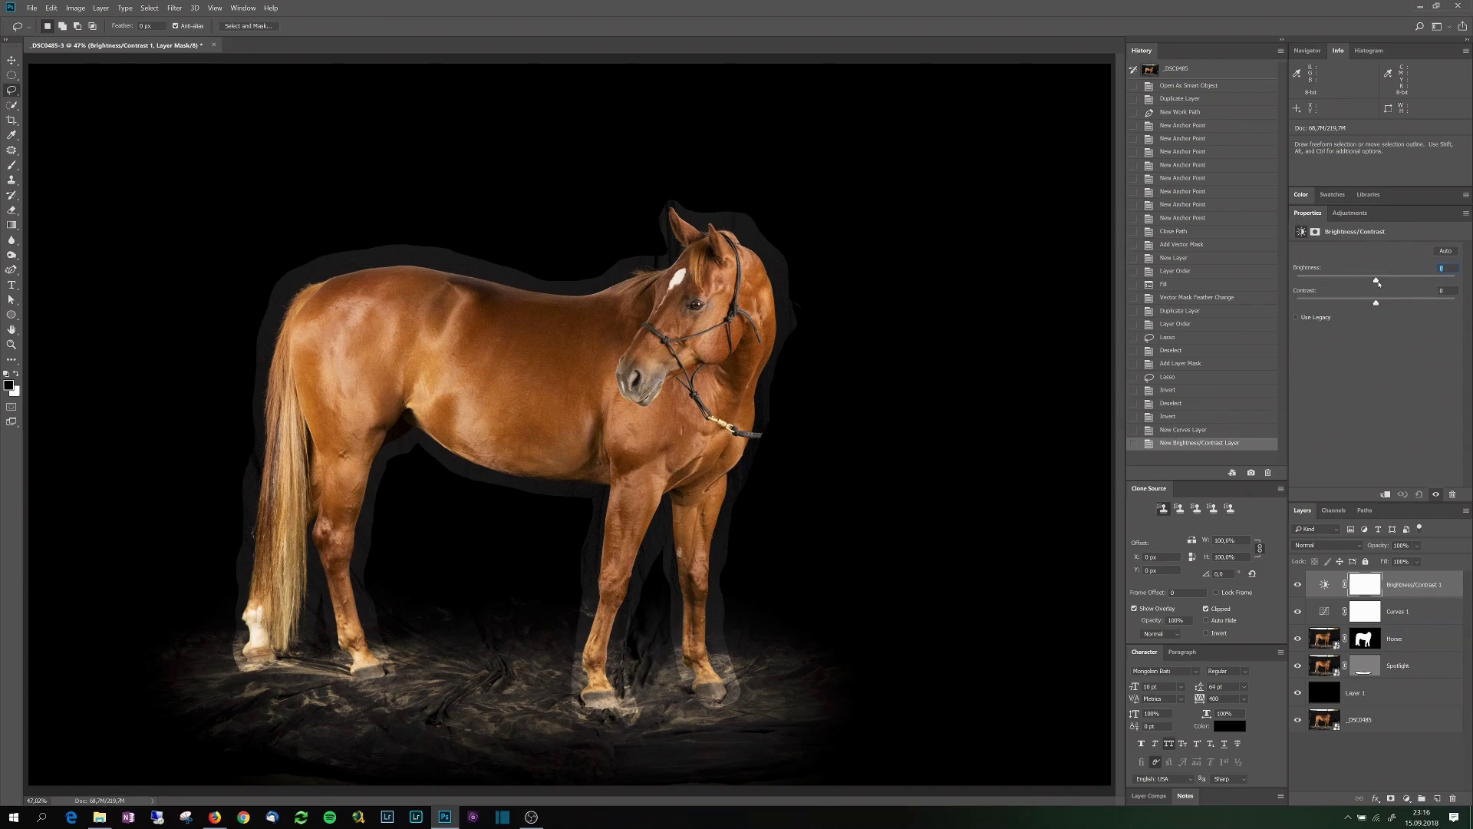
pyautogui.moveTo(1378, 283); pyautogui.dragTo(1424, 282)
pyautogui.moveTo(1454, 793); pyautogui.dragTo(1453, 796)
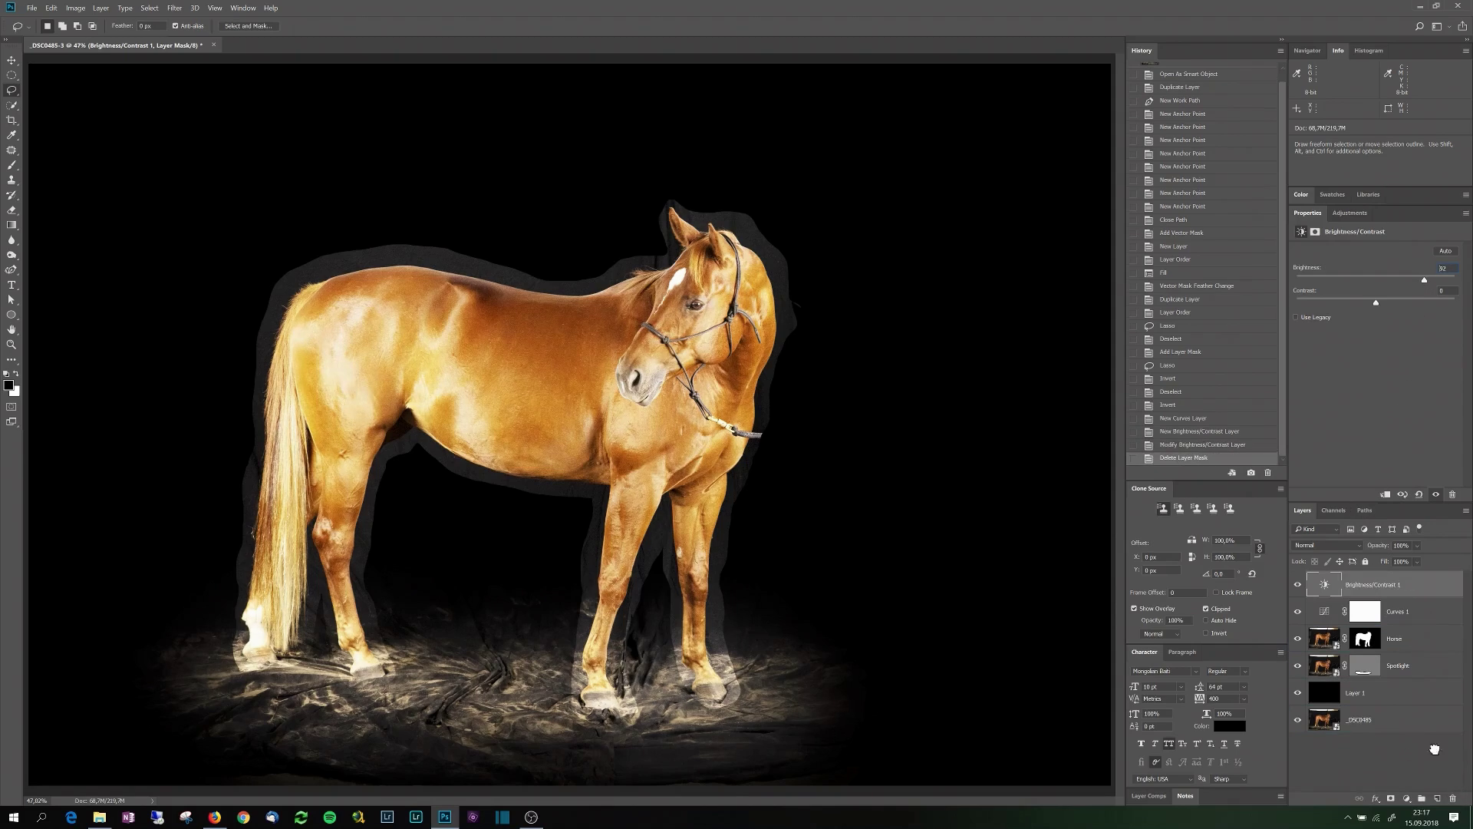
# - Rename the Brightness/Contrast layer to "Auxiliary"
pyautogui.doubleClick(1375, 585)
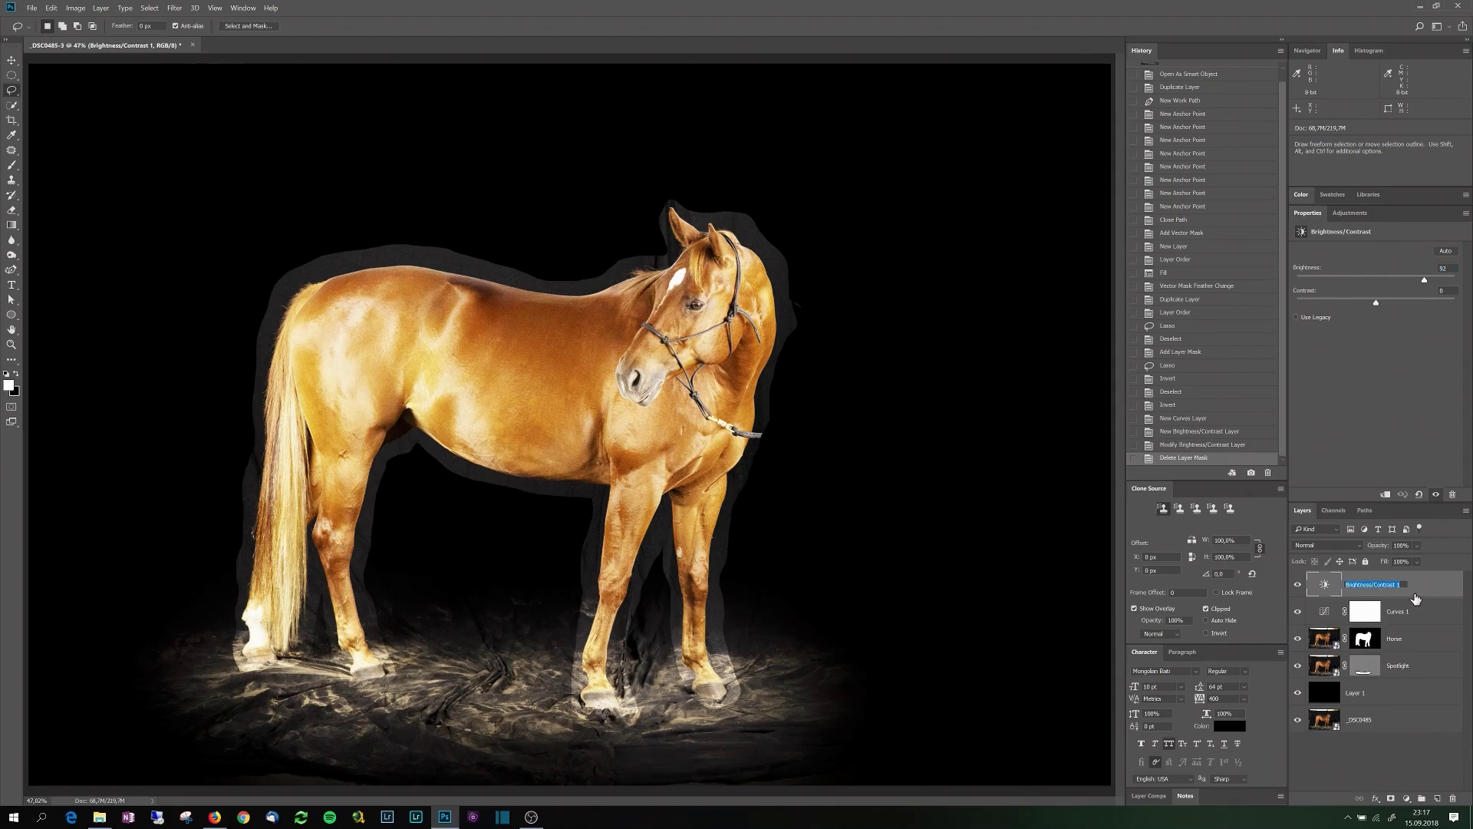
pyautogui.write('B')
pyautogui.press('Menu')
pyautogui.press('Escape')
pyautogui.press('Return')
# - Rename the Curves layer to "Edge refinement" and clip it to the Horse layer
pyautogui.click(1399, 613)
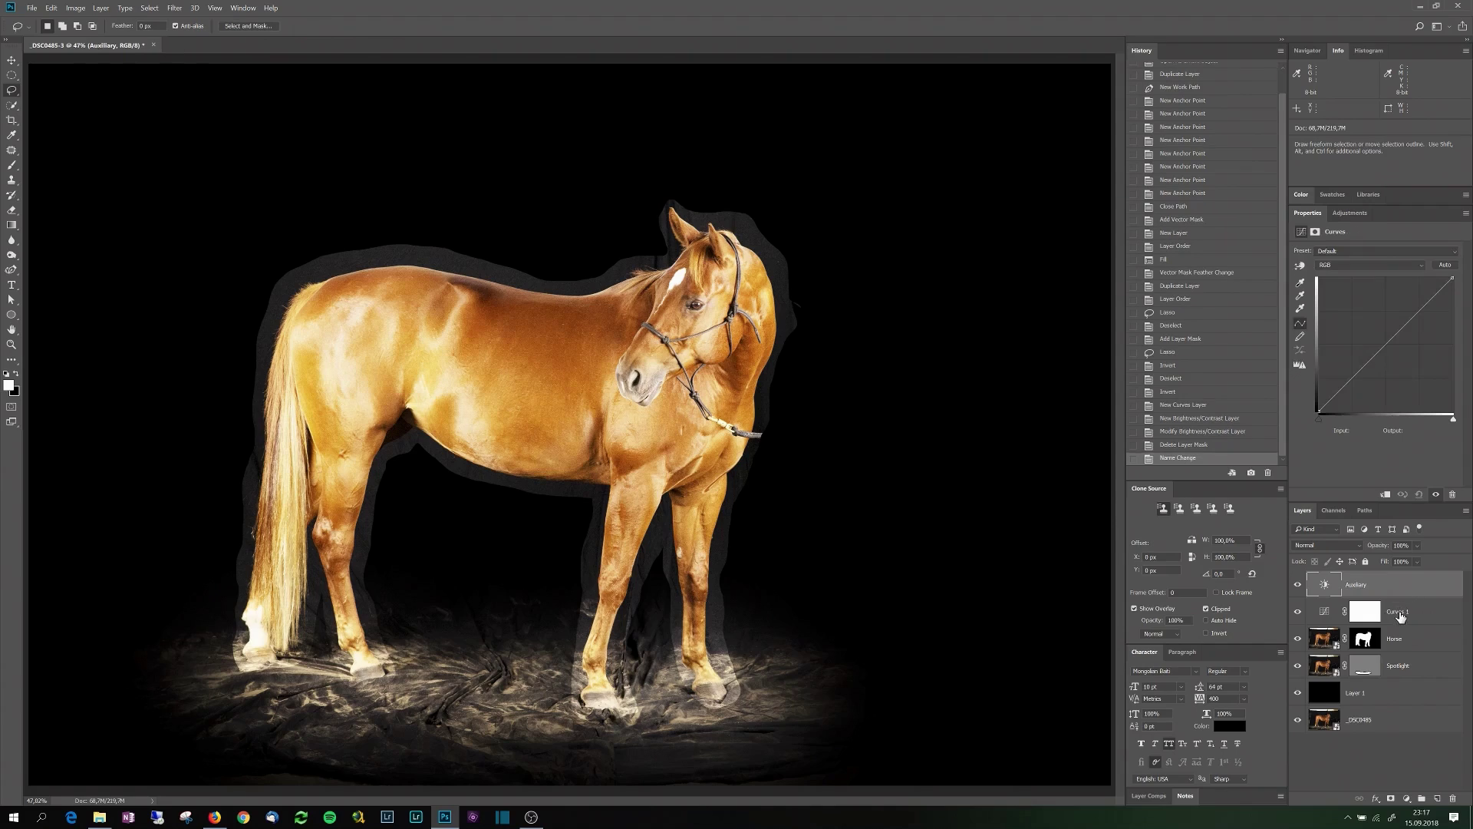
pyautogui.doubleClick(1415, 619)
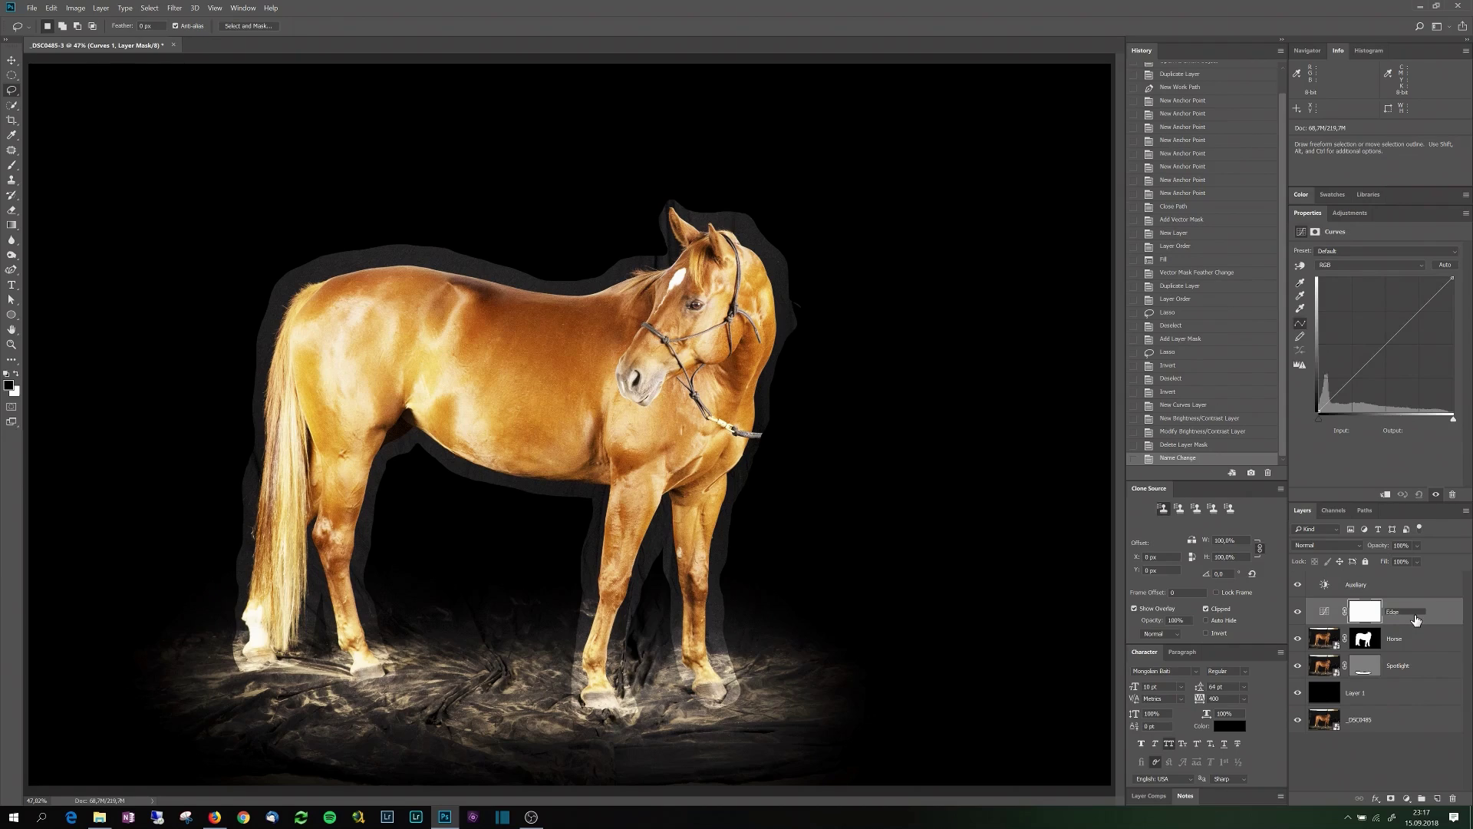
pyautogui.press('Return')
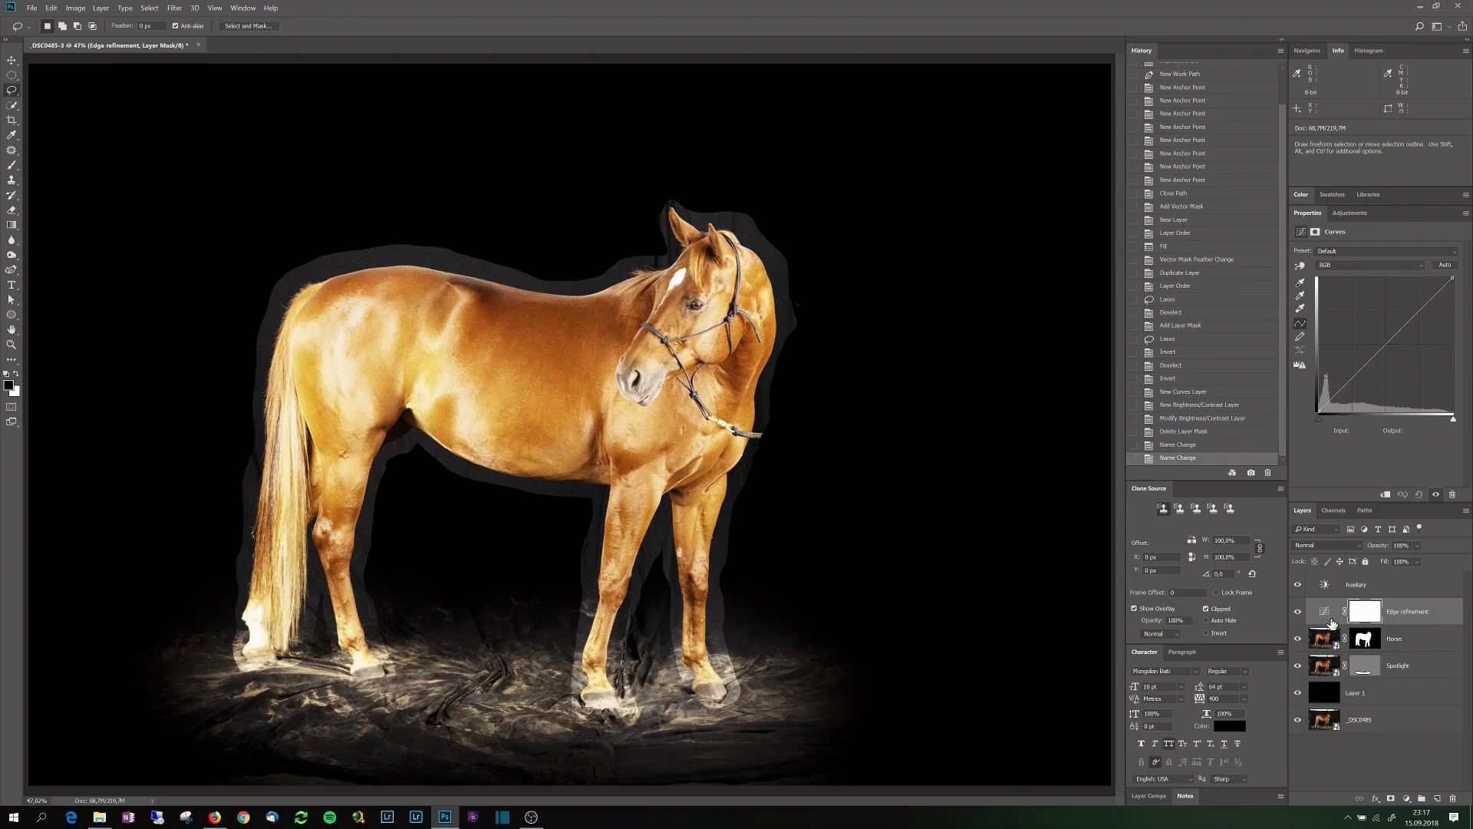
pyautogui.click(1332, 622)
pyautogui.hotkey('ctrl', 'alt', 'g')
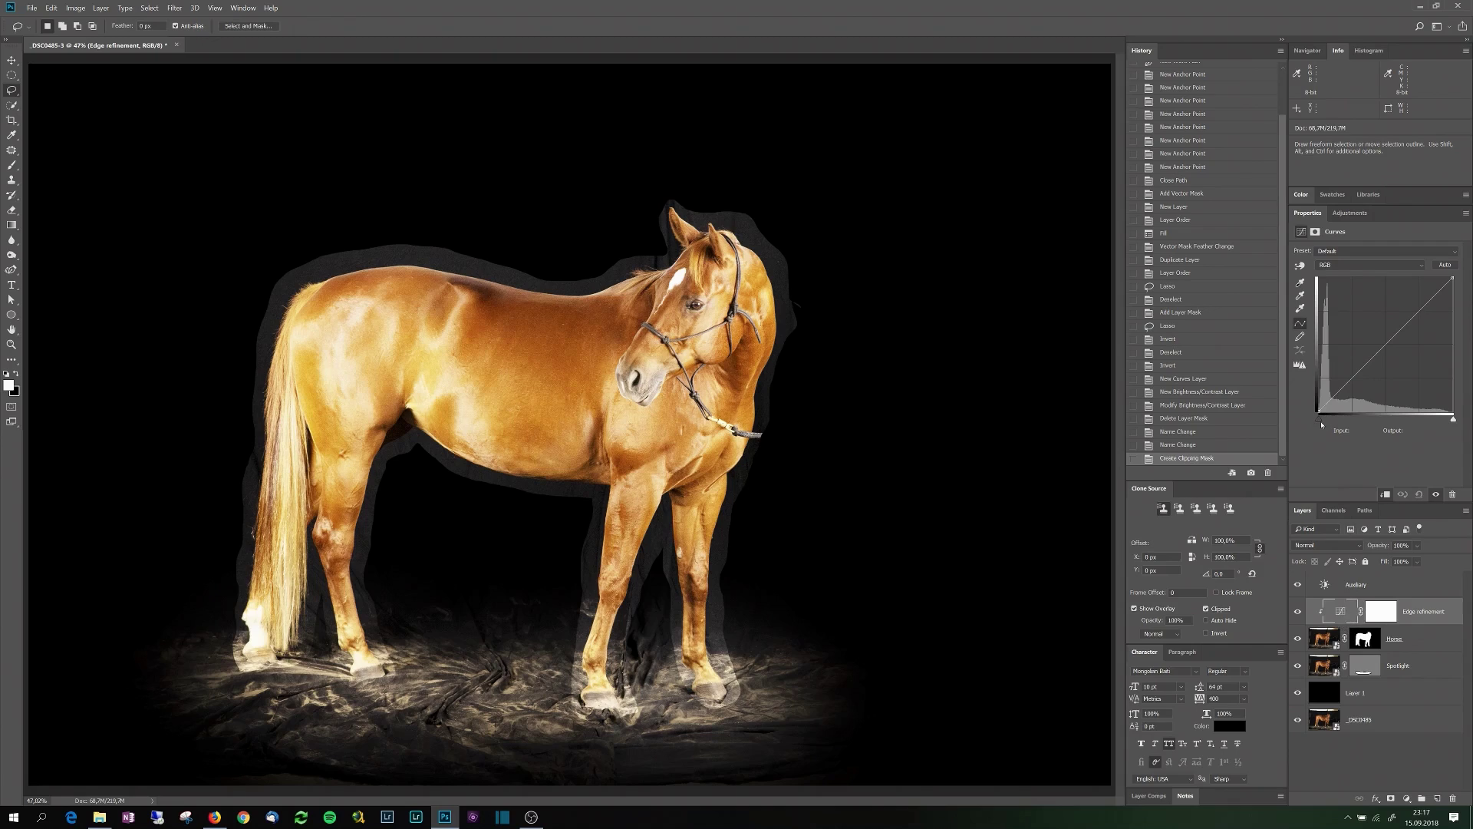
# - Raise the black point of the Edge refinement curve to an input of about 29, turning the backdrop around the horse black
pyautogui.click(1320, 421)
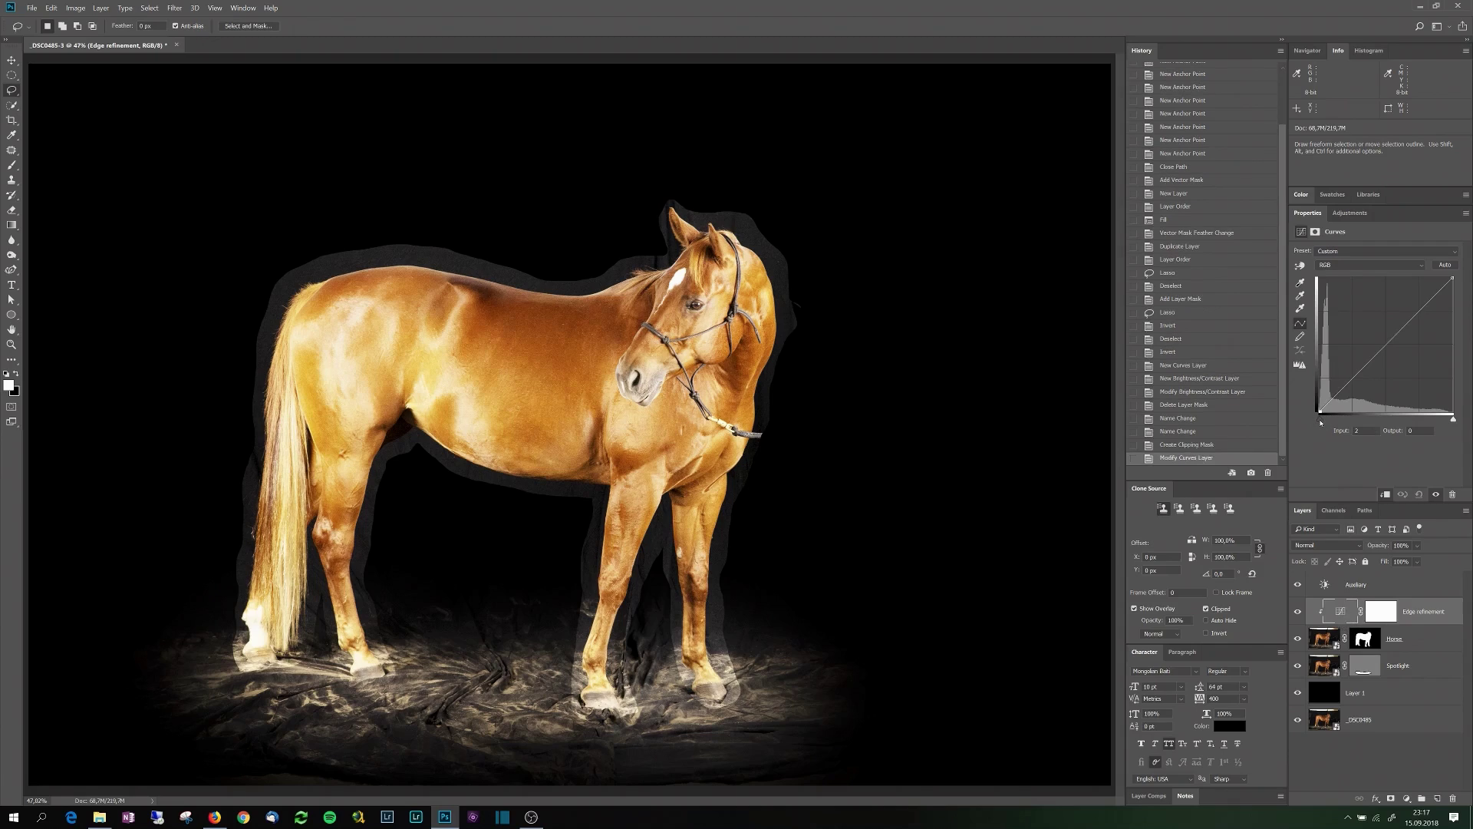
pyautogui.moveTo(1321, 421); pyautogui.dragTo(1323, 422)
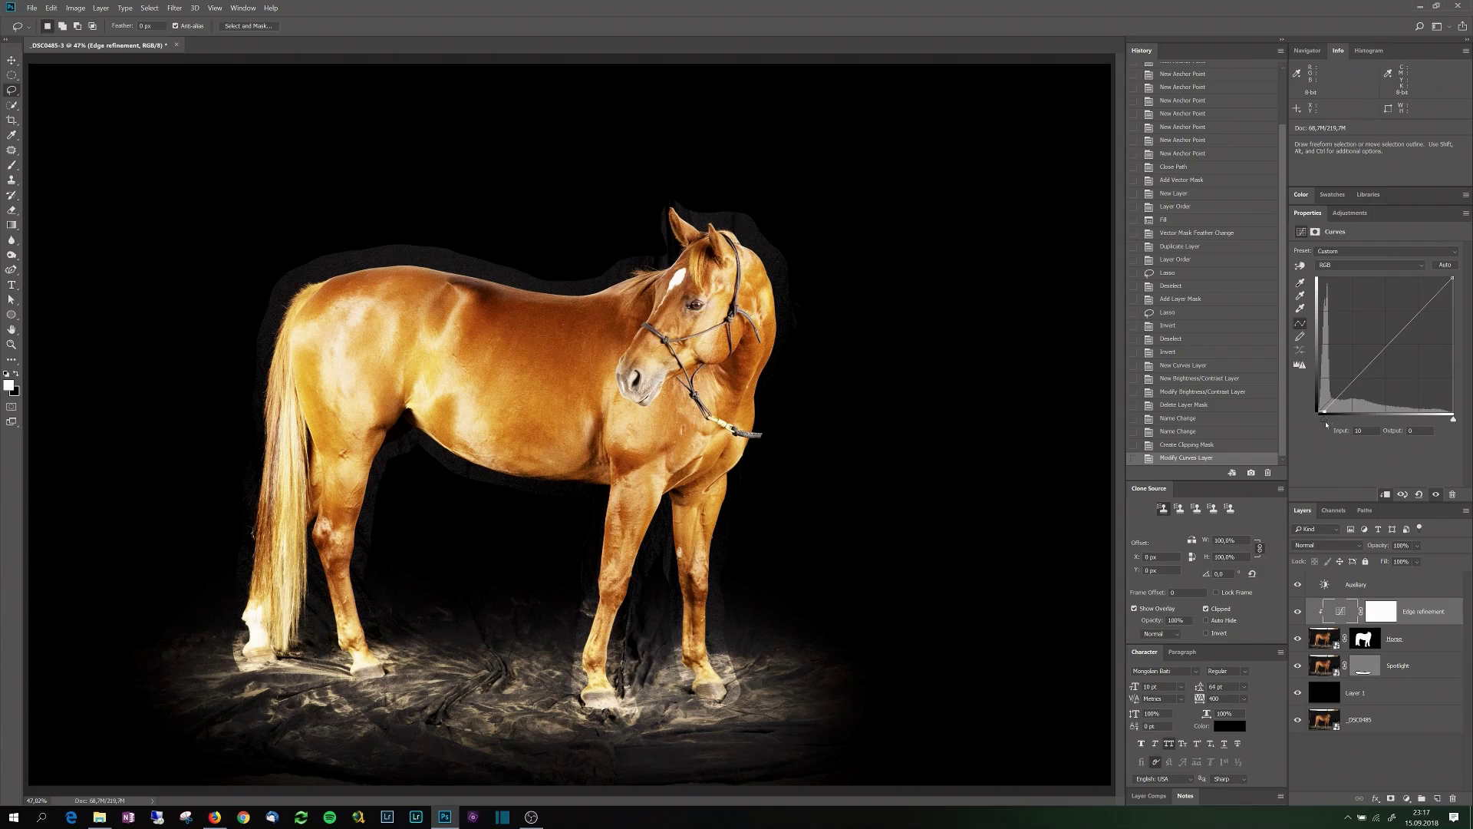
pyautogui.click(12, 345)
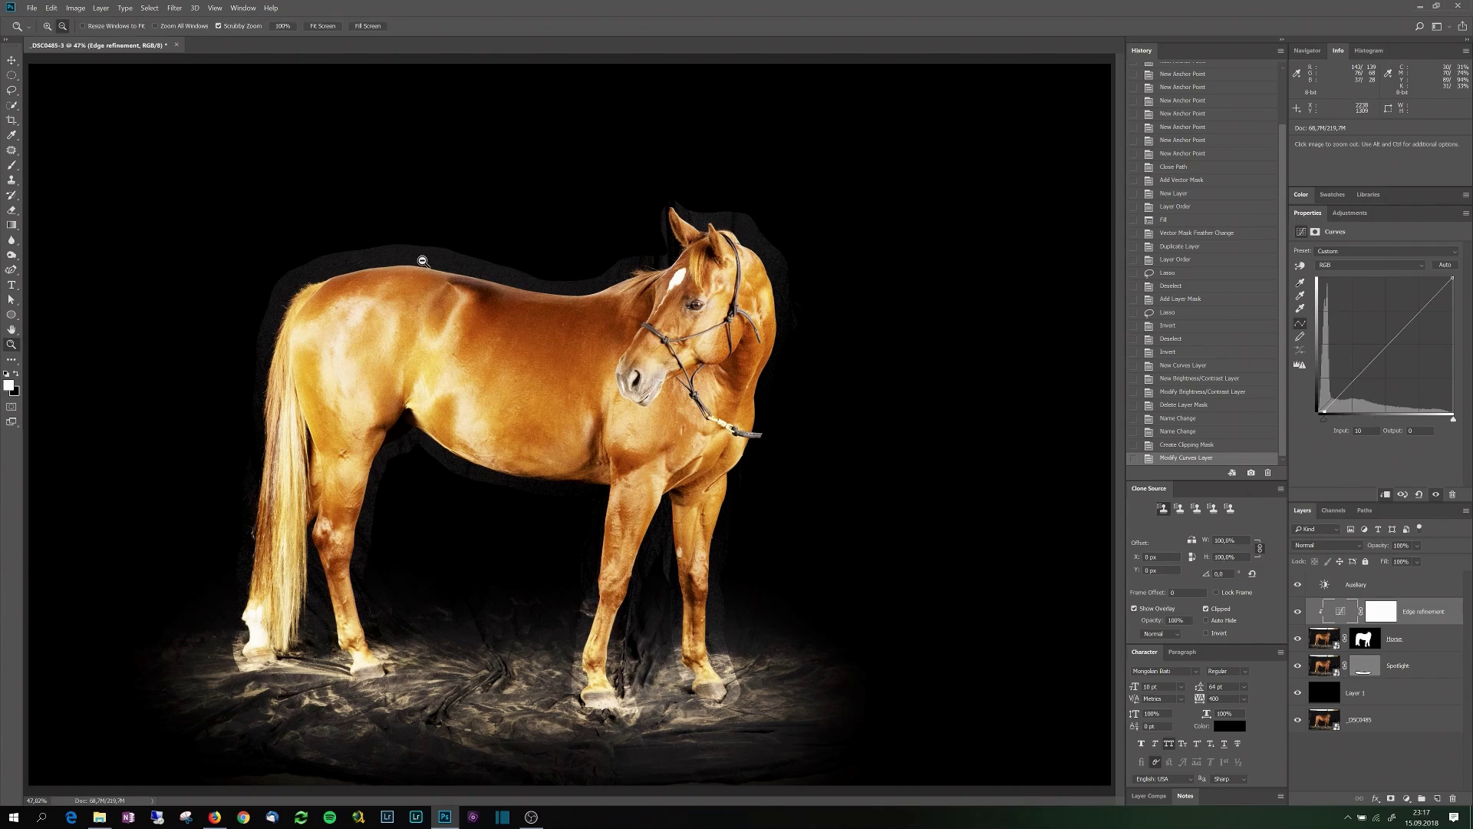
pyautogui.moveTo(422, 261)
pyautogui.mouseDown()
pyautogui.moveTo(477, 263)
pyautogui.moveTo(445, 269)
pyautogui.mouseUp()
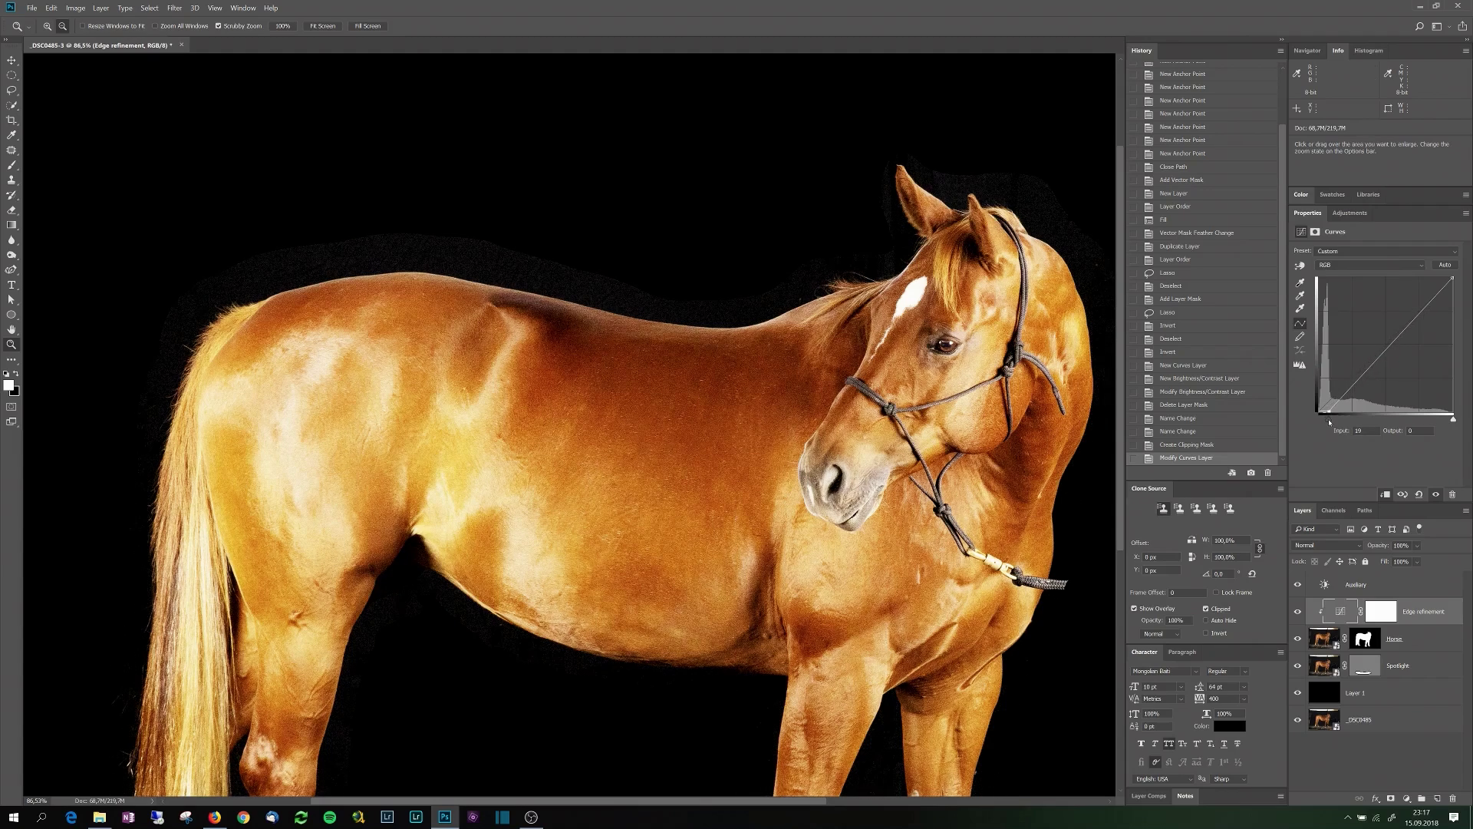
pyautogui.moveTo(1332, 422); pyautogui.dragTo(1336, 423)
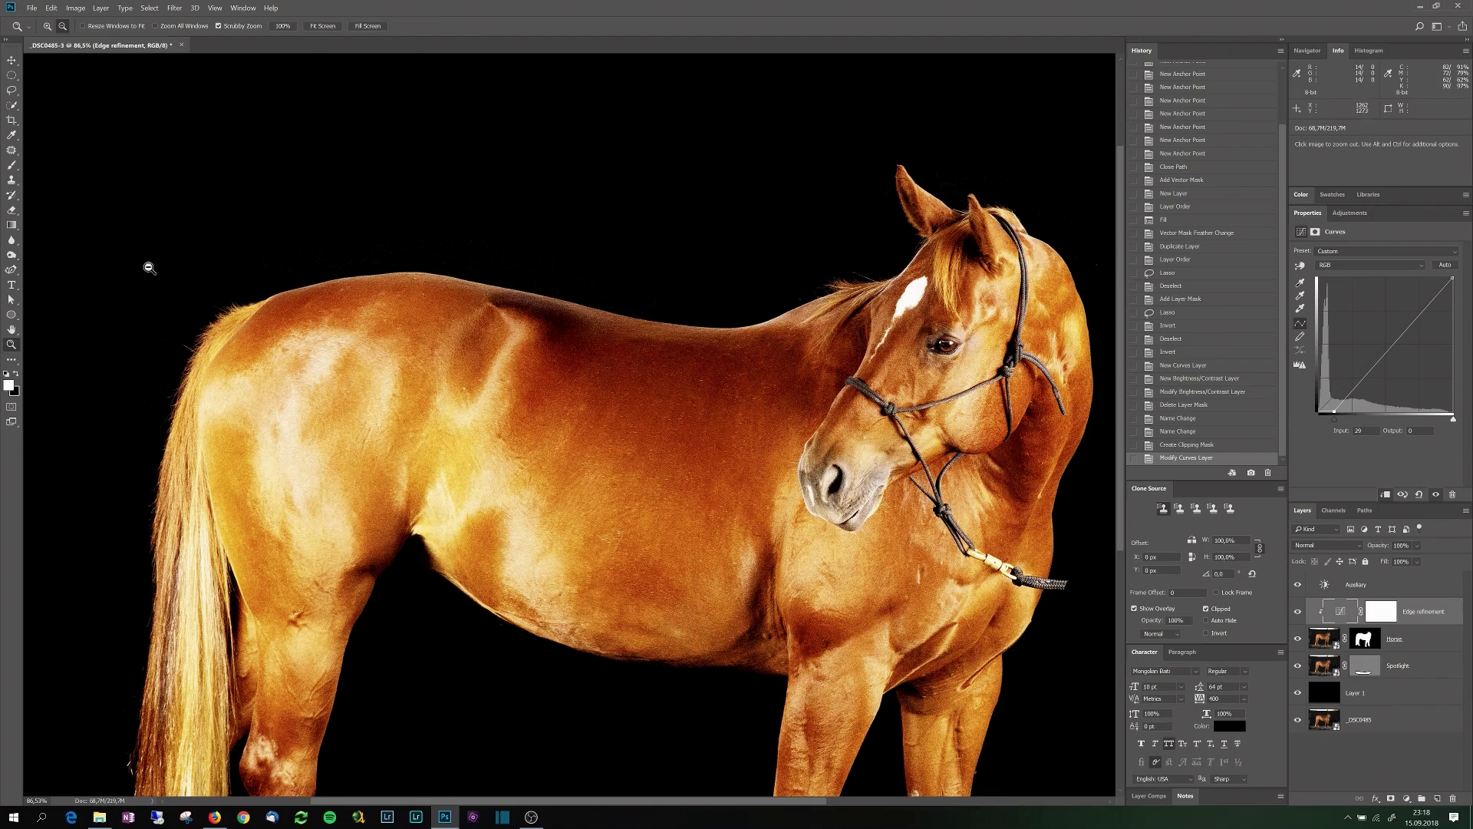
# - Invert the Edge refinement layer's mask to black
pyautogui.click(1382, 611)
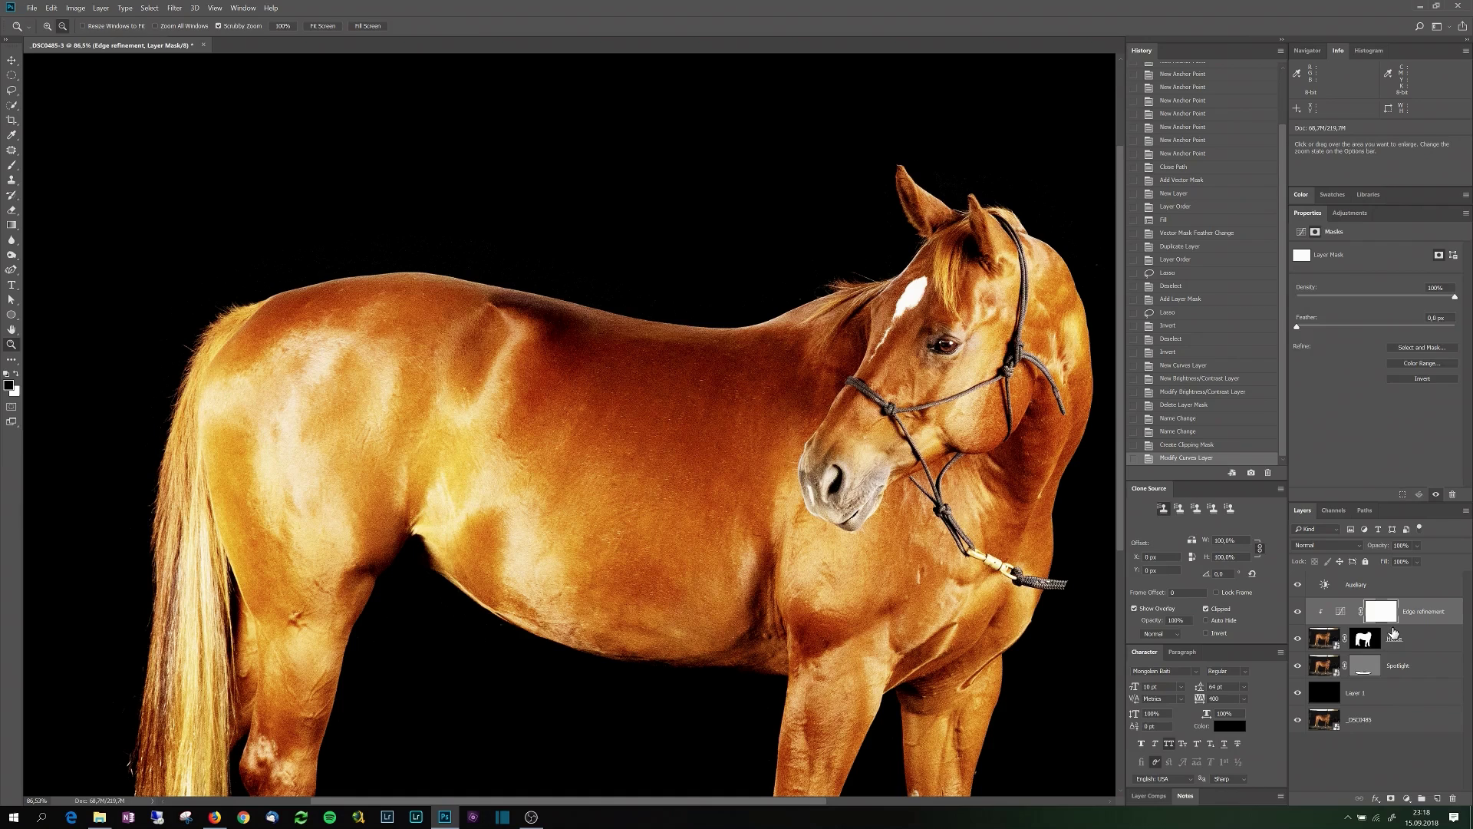
pyautogui.hotkey('ctrl', 'i')
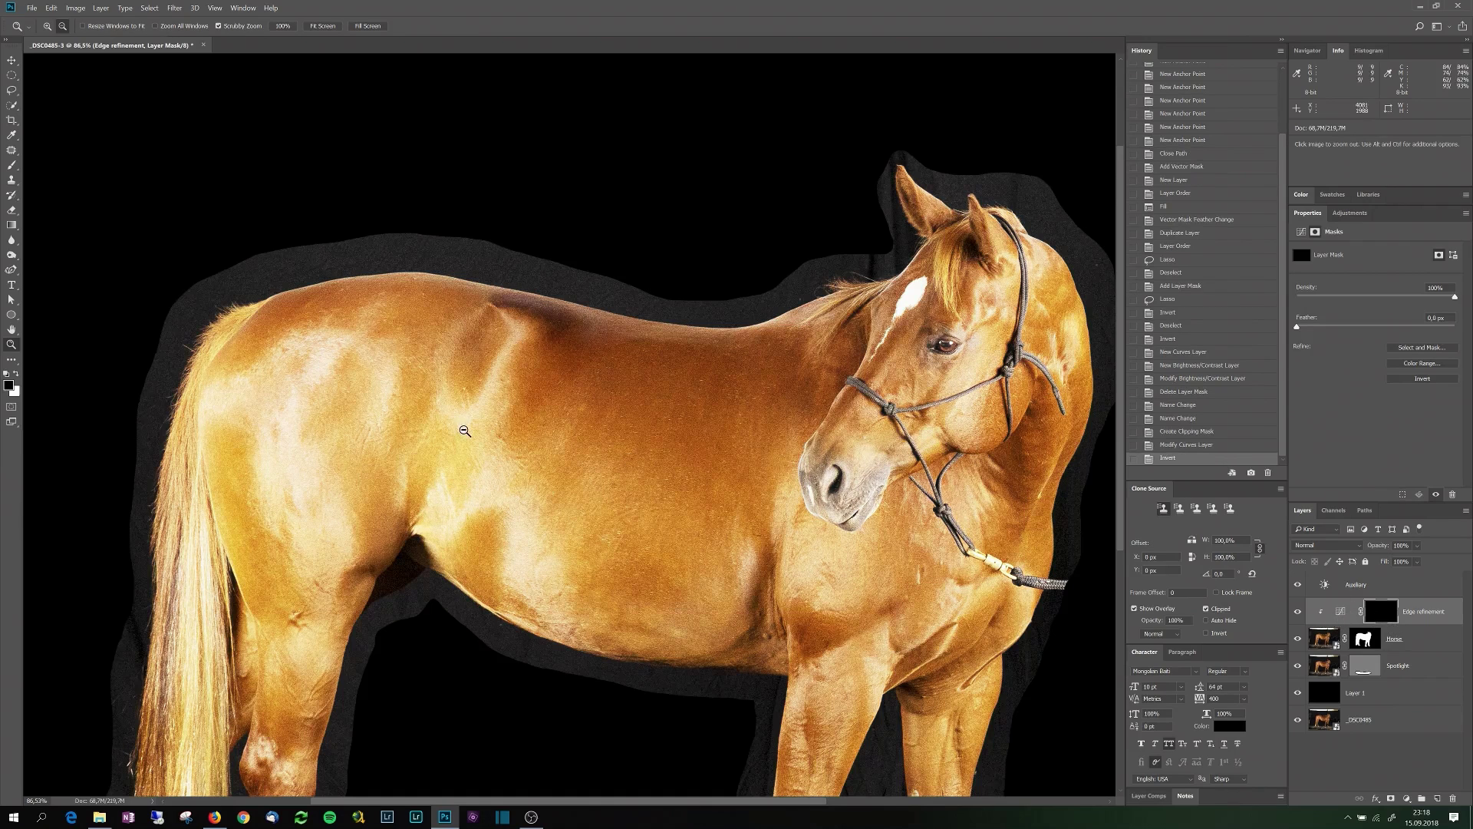
# - Brush white on the Edge refinement mask along the horse's rump, back, withers and ears, correcting spill onto the coat with black
pyautogui.click(12, 165)
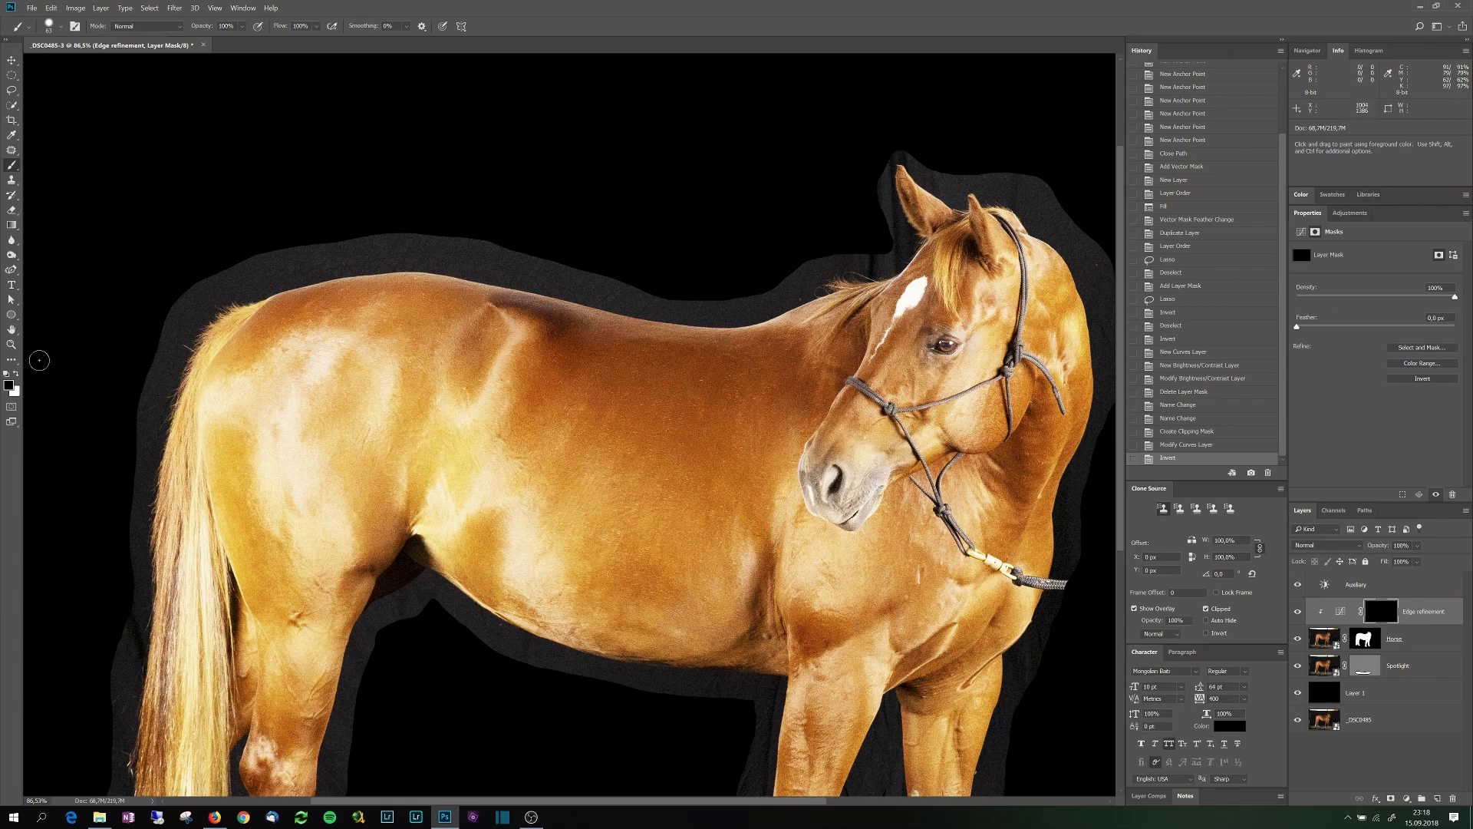
pyautogui.click(17, 374)
pyautogui.moveTo(336, 247)
pyautogui.mouseDown()
pyautogui.moveTo(393, 255)
pyautogui.moveTo(374, 285)
pyautogui.mouseUp()
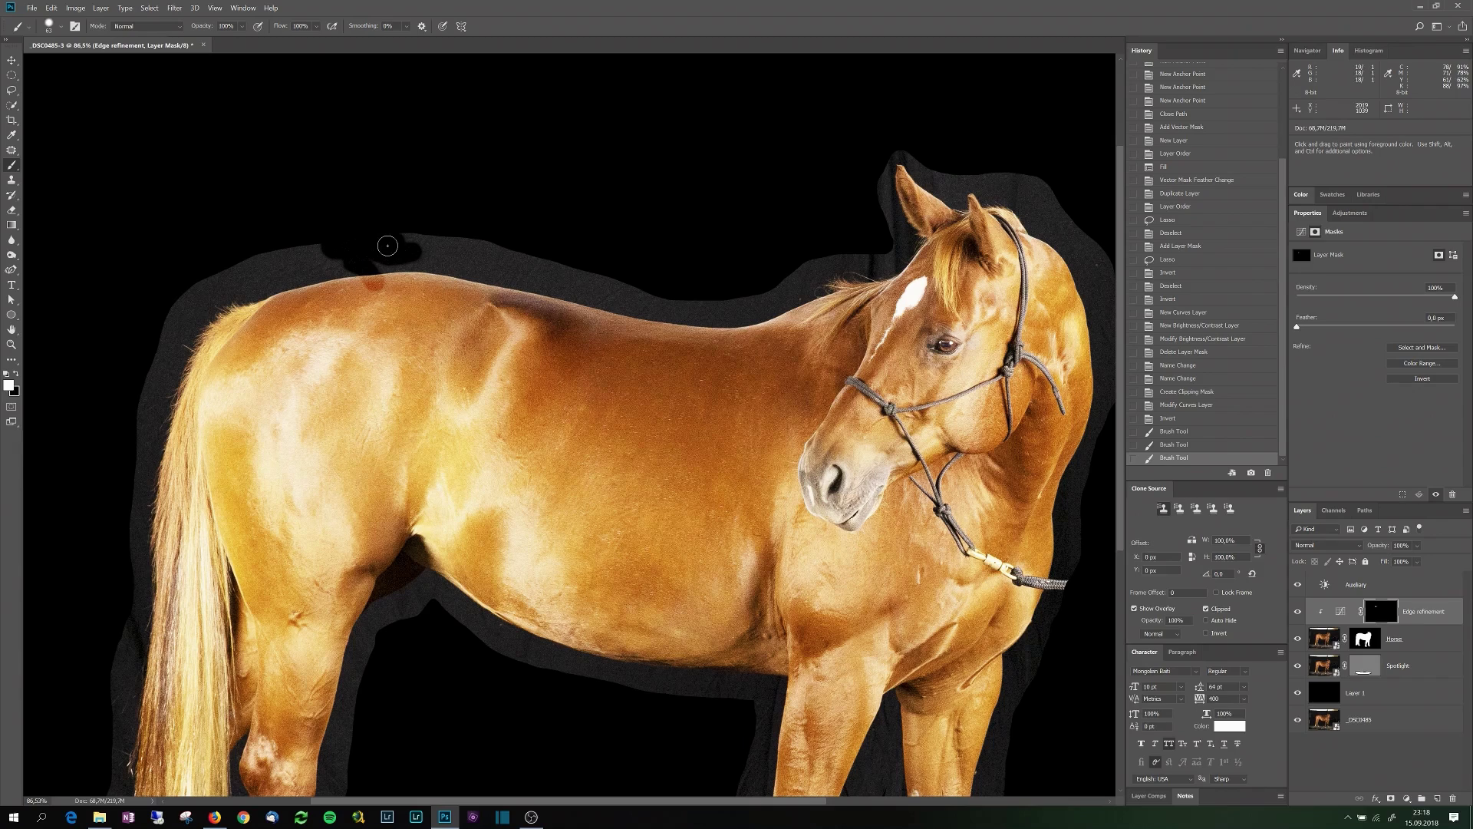
pyautogui.press('x')
pyautogui.moveTo(385, 270)
pyautogui.mouseDown()
pyautogui.moveTo(551, 275)
pyautogui.moveTo(605, 296)
pyautogui.mouseUp()
pyautogui.press('x')
pyautogui.moveTo(554, 278)
pyautogui.mouseDown()
pyautogui.moveTo(645, 309)
pyautogui.moveTo(752, 316)
pyautogui.mouseUp()
pyautogui.moveTo(733, 313); pyautogui.dragTo(811, 268)
pyautogui.click(1365, 638)
pyautogui.press('x')
pyautogui.click(1423, 611)
pyautogui.press('x')
pyautogui.moveTo(330, 259)
pyautogui.mouseDown()
pyautogui.moveTo(251, 268)
pyautogui.moveTo(251, 281)
pyautogui.mouseUp()
pyautogui.moveTo(825, 265)
pyautogui.mouseDown()
pyautogui.moveTo(905, 253)
pyautogui.moveTo(904, 238)
pyautogui.mouseUp()
pyautogui.moveTo(887, 178); pyautogui.dragTo(908, 156)
# - Adjust the brush flow and refine the Edge refinement mask around the head, neck, chest and belly with white and black strokes
pyautogui.click(316, 26)
pyautogui.moveTo(325, 40); pyautogui.dragTo(367, 40)
pyautogui.moveTo(919, 170)
pyautogui.mouseDown()
pyautogui.moveTo(671, 214)
pyautogui.moveTo(703, 244)
pyautogui.mouseUp()
pyautogui.moveTo(805, 242); pyautogui.dragTo(863, 434)
pyautogui.moveTo(956, 335); pyautogui.dragTo(951, 341)
pyautogui.click(1365, 639)
pyautogui.press('x')
pyautogui.click(1423, 611)
pyautogui.press('x')
pyautogui.moveTo(776, 244)
pyautogui.mouseDown()
pyautogui.moveTo(810, 293)
pyautogui.moveTo(756, 247)
pyautogui.moveTo(704, 254)
pyautogui.mouseUp()
pyautogui.moveTo(839, 523); pyautogui.dragTo(827, 599)
pyautogui.moveTo(852, 442); pyautogui.dragTo(835, 519)
pyautogui.moveTo(832, 467)
pyautogui.mouseDown()
pyautogui.moveTo(808, 643)
pyautogui.moveTo(809, 472)
pyautogui.mouseUp()
pyautogui.press('x')
pyautogui.moveTo(807, 528)
pyautogui.mouseDown()
pyautogui.moveTo(772, 631)
pyautogui.moveTo(729, 462)
pyautogui.mouseUp()
pyautogui.press('x')
pyautogui.moveTo(718, 539)
pyautogui.mouseDown()
pyautogui.moveTo(723, 447)
pyautogui.moveTo(636, 537)
pyautogui.moveTo(587, 533)
pyautogui.moveTo(624, 384)
pyautogui.moveTo(461, 550)
pyautogui.moveTo(510, 368)
pyautogui.moveTo(537, 355)
pyautogui.moveTo(454, 378)
pyautogui.moveTo(406, 344)
pyautogui.moveTo(290, 320)
pyautogui.moveTo(323, 296)
pyautogui.moveTo(231, 295)
pyautogui.moveTo(161, 250)
pyautogui.moveTo(59, 478)
pyautogui.moveTo(145, 246)
pyautogui.mouseUp()
# - Set the brush flow to 28% and paint the Edge refinement mask along the tail, hindquarters and upper legs
pyautogui.hotkey('alt', '[')
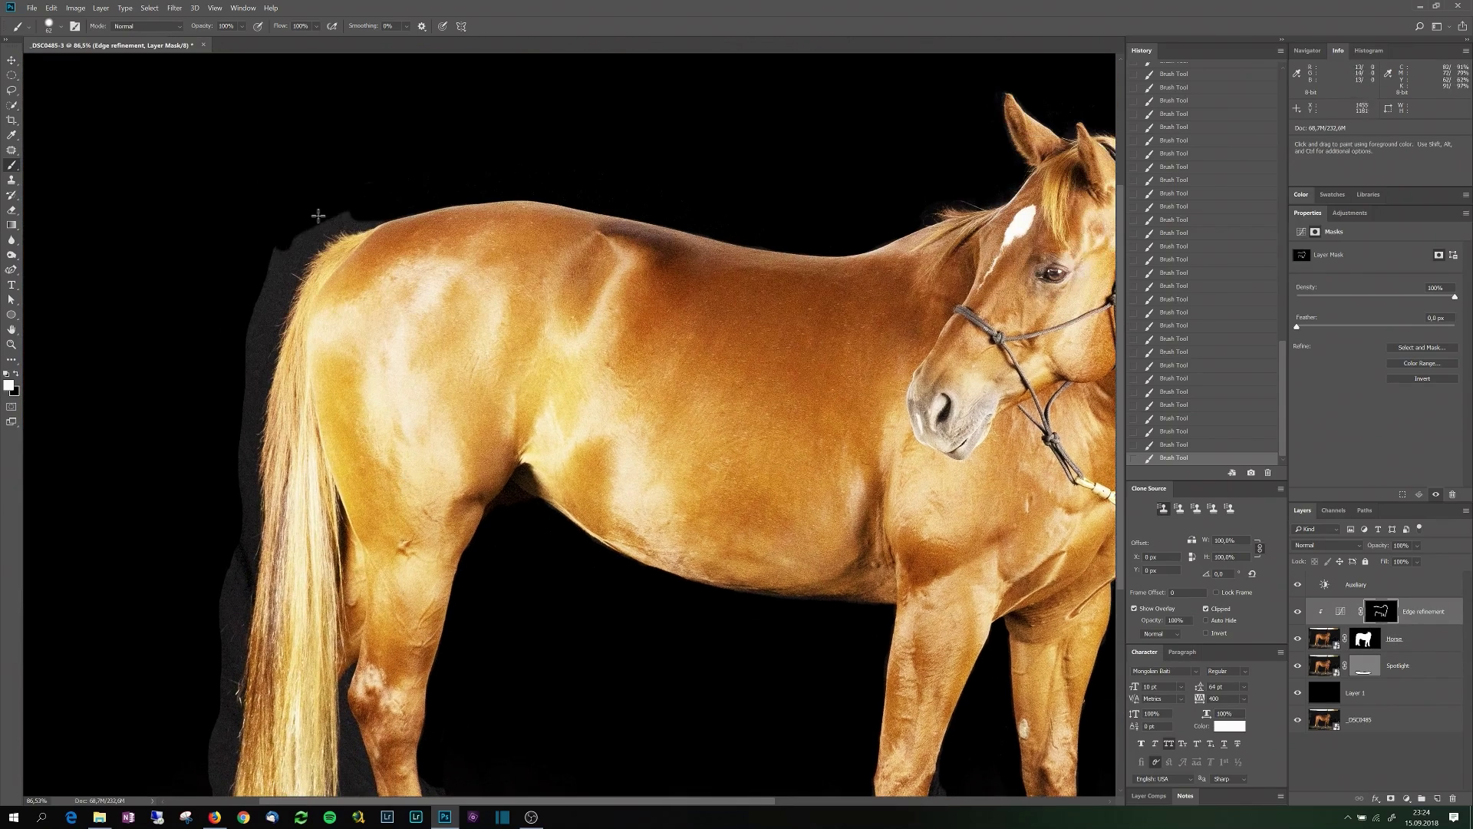
pyautogui.hotkey('shift', '2')
pyautogui.hotkey('shift', '8')
pyautogui.moveTo(361, 221); pyautogui.dragTo(323, 242)
pyautogui.moveTo(270, 337)
pyautogui.mouseDown()
pyautogui.moveTo(252, 491)
pyautogui.moveTo(251, 308)
pyautogui.mouseUp()
pyautogui.moveTo(251, 322); pyautogui.dragTo(220, 616)
pyautogui.press('[')
pyautogui.press('[')
pyautogui.press('[')
pyautogui.press('x')
pyautogui.press('x')
pyautogui.moveTo(350, 485); pyautogui.dragTo(362, 588)
pyautogui.press('x')
pyautogui.moveTo(344, 572)
pyautogui.mouseDown()
pyautogui.moveTo(344, 504)
pyautogui.moveTo(375, 566)
pyautogui.mouseUp()
pyautogui.moveTo(568, 512)
pyautogui.mouseDown()
pyautogui.moveTo(483, 371)
pyautogui.moveTo(558, 499)
pyautogui.mouseUp()
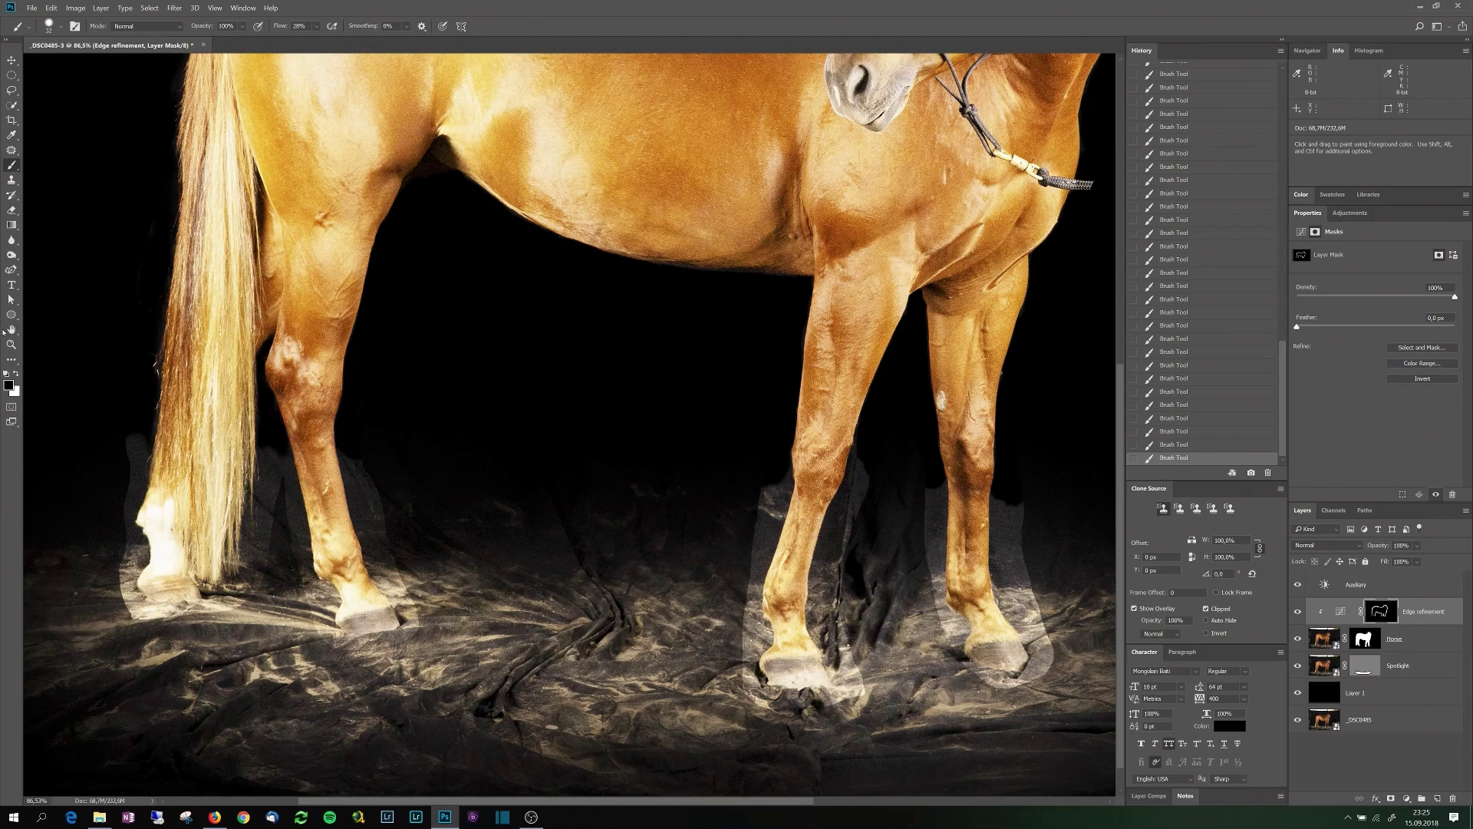
# - Hide the Auxiliary layer
pyautogui.hotkey('ctrl', '0')
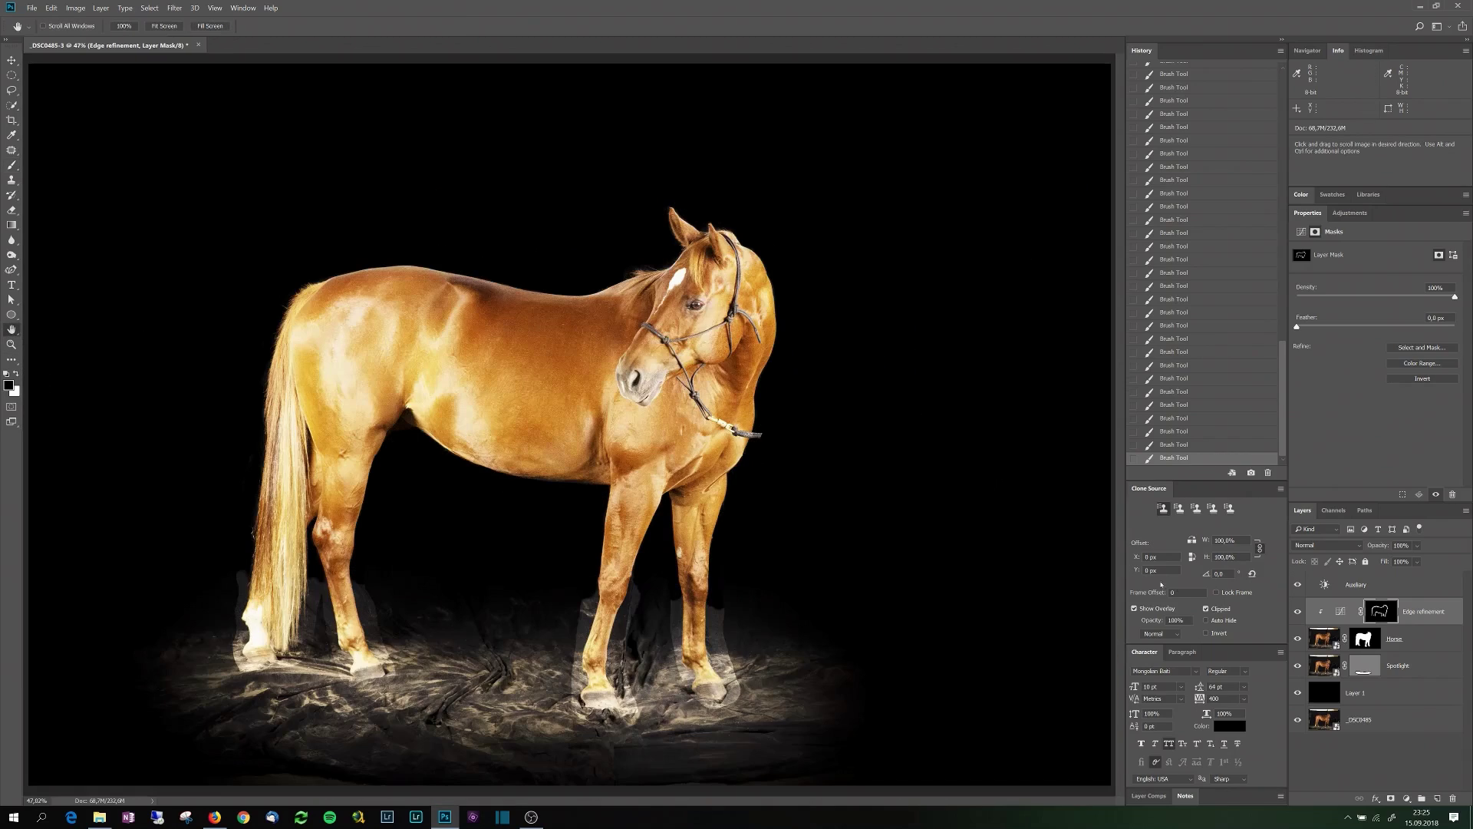
pyautogui.click(1298, 586)
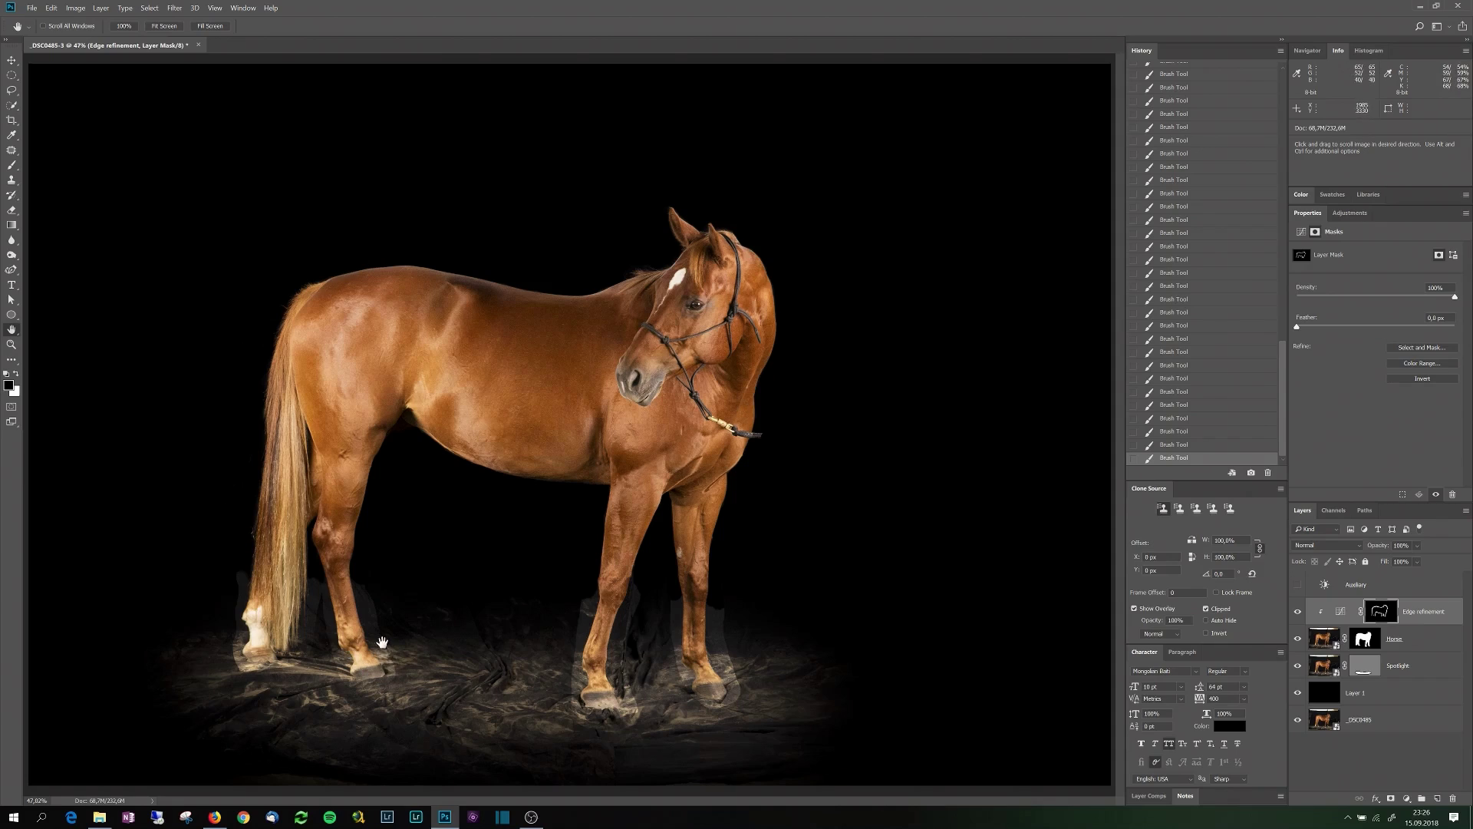
# - Paint black on the Horse layer's mask around the front legs and hooves to blend their outline into the ground
pyautogui.click(1366, 640)
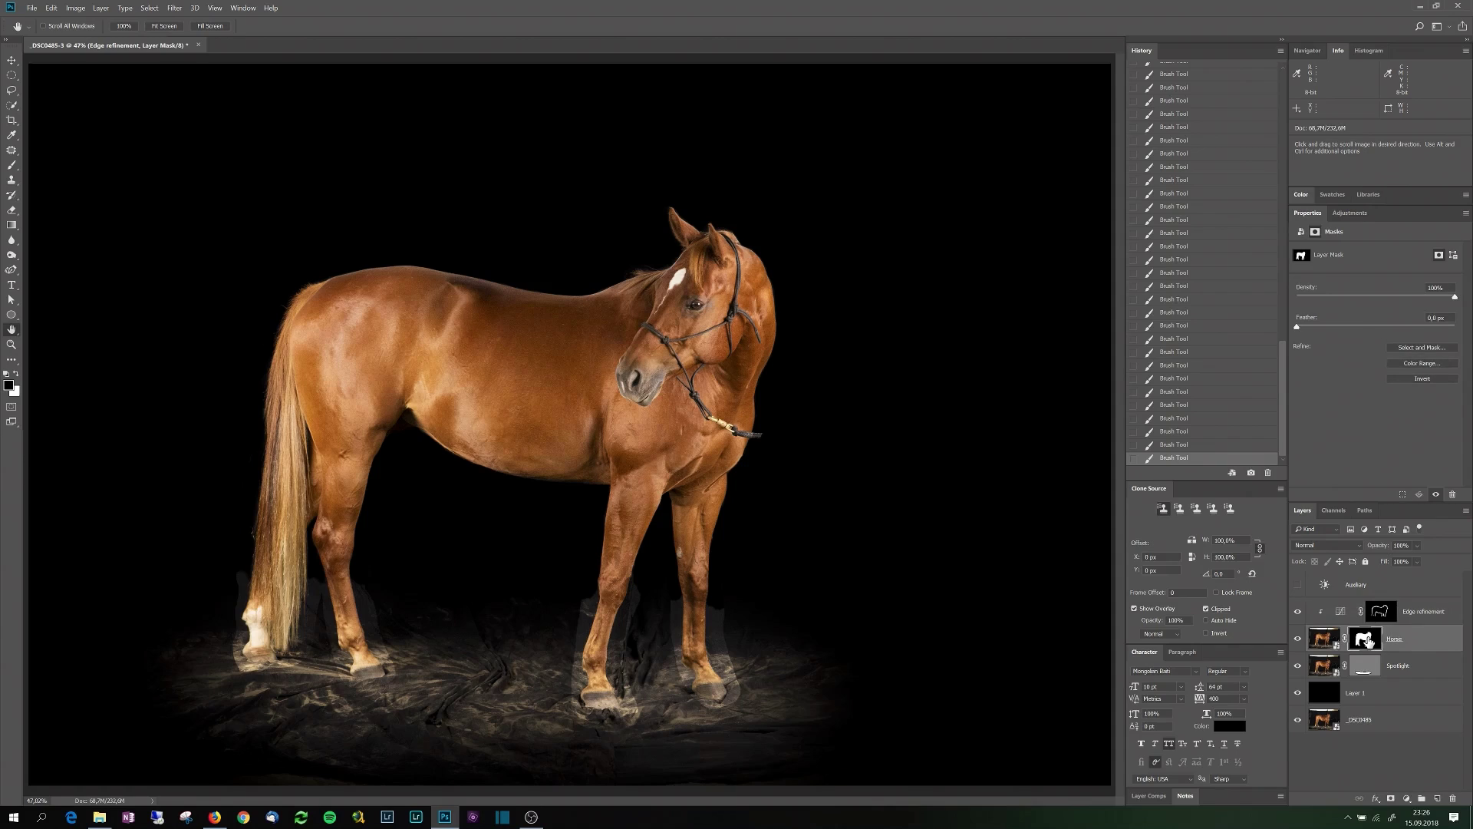
pyautogui.click(12, 344)
pyautogui.moveTo(606, 676); pyautogui.dragTo(646, 668)
pyautogui.moveTo(409, 535); pyautogui.dragTo(341, 449)
pyautogui.press('b')
pyautogui.press('x')
pyautogui.press('x')
pyautogui.rightClick(747, 529)
pyautogui.press('Escape')
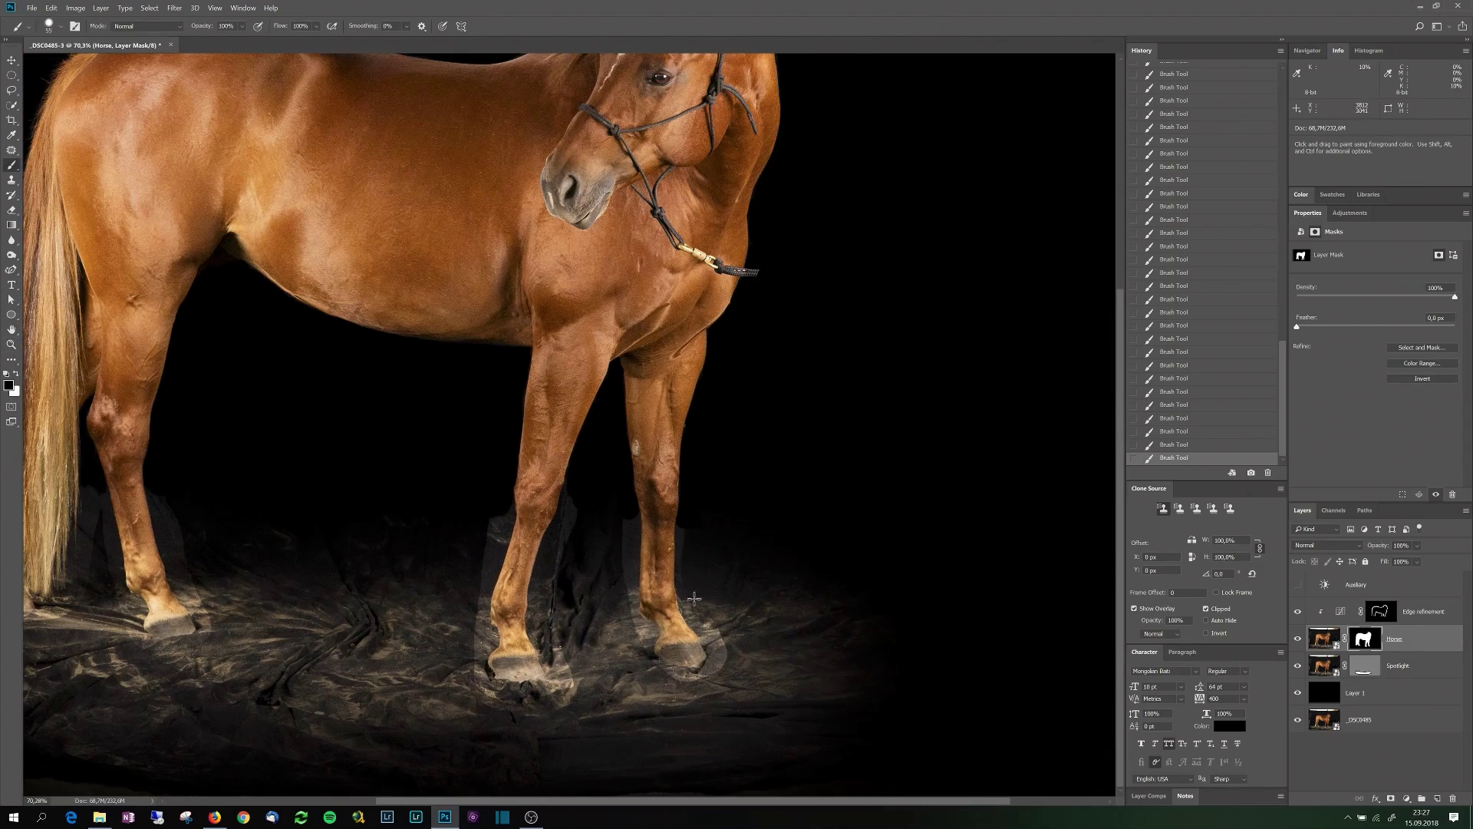
pyautogui.moveTo(623, 581); pyautogui.dragTo(661, 579)
pyautogui.moveTo(787, 726); pyautogui.dragTo(733, 521)
pyautogui.moveTo(635, 524)
pyautogui.mouseDown()
pyautogui.moveTo(677, 654)
pyautogui.moveTo(525, 740)
pyautogui.moveTo(476, 599)
pyautogui.moveTo(472, 530)
pyautogui.moveTo(532, 381)
pyautogui.mouseUp()
pyautogui.moveTo(368, 758)
pyautogui.mouseDown()
pyautogui.moveTo(492, 760)
pyautogui.moveTo(372, 637)
pyautogui.moveTo(388, 468)
pyautogui.moveTo(364, 429)
pyautogui.mouseUp()
pyautogui.moveTo(168, 576); pyautogui.dragTo(817, 602)
# - Lower the brush flow to about 23% and blend the Horse mask's edges into the ground around the hind legs, hooves and tail
pyautogui.moveTo(491, 654)
pyautogui.mouseDown()
pyautogui.moveTo(422, 447)
pyautogui.moveTo(444, 463)
pyautogui.moveTo(473, 611)
pyautogui.moveTo(365, 648)
pyautogui.moveTo(322, 429)
pyautogui.moveTo(295, 537)
pyautogui.moveTo(288, 514)
pyautogui.mouseUp()
pyautogui.moveTo(96, 396)
pyautogui.mouseDown()
pyautogui.moveTo(83, 652)
pyautogui.moveTo(279, 564)
pyautogui.mouseUp()
pyautogui.keyDown('alt'); pyautogui.rightClick(185, 619); pyautogui.keyUp('alt')
pyautogui.click(317, 27)
pyautogui.moveTo(339, 39); pyautogui.dragTo(295, 39)
pyautogui.moveTo(267, 470)
pyautogui.mouseDown()
pyautogui.moveTo(261, 592)
pyautogui.moveTo(178, 572)
pyautogui.mouseUp()
pyautogui.press('x')
pyautogui.moveTo(178, 548); pyautogui.dragTo(178, 597)
pyautogui.press('x')
pyautogui.moveTo(104, 476); pyautogui.dragTo(111, 422)
pyautogui.press('x')
pyautogui.press('x')
pyautogui.moveTo(255, 568); pyautogui.dragTo(249, 618)
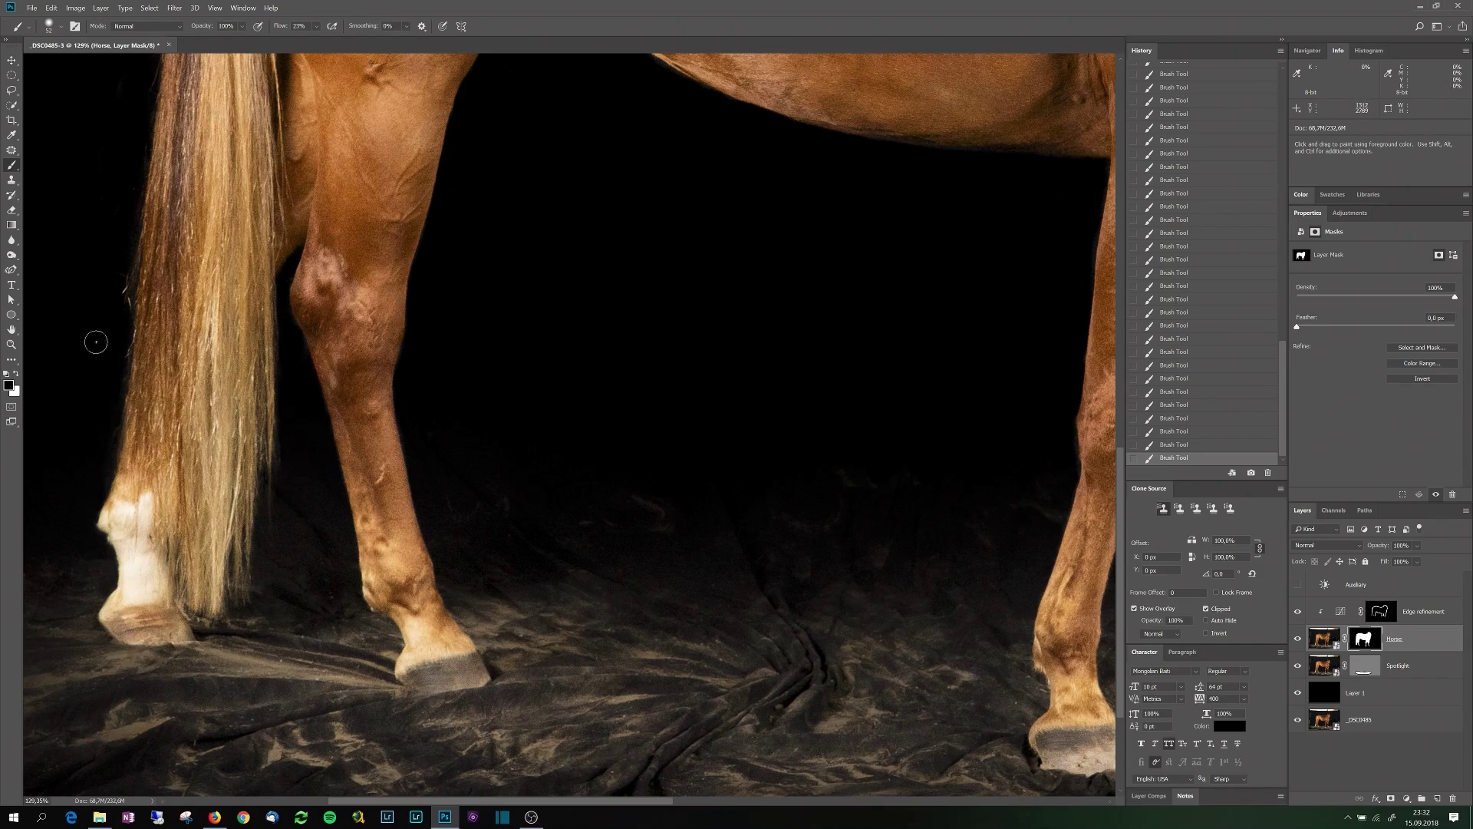
pyautogui.click(11, 329)
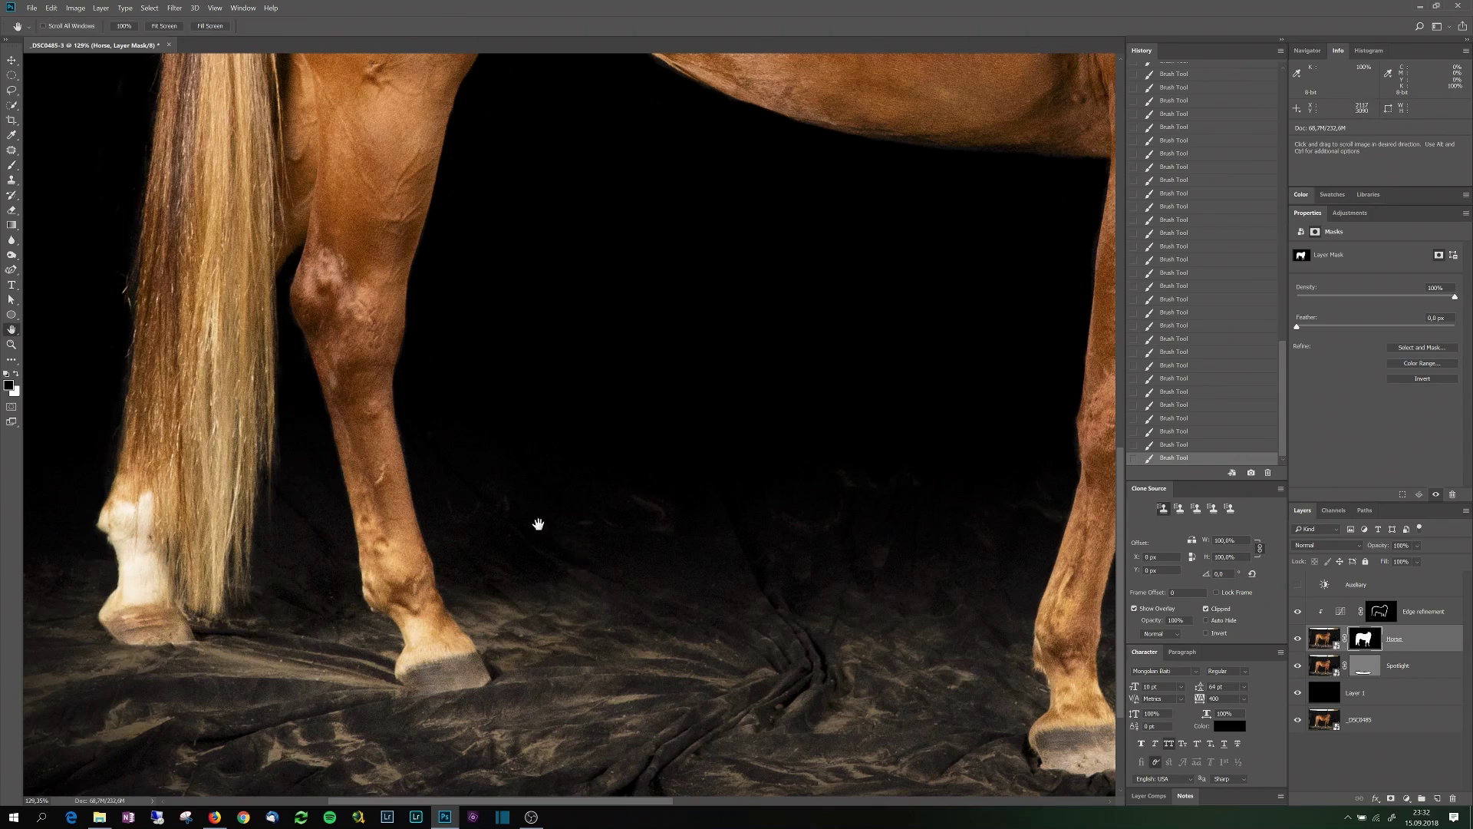
pyautogui.doubleClick(11, 329)
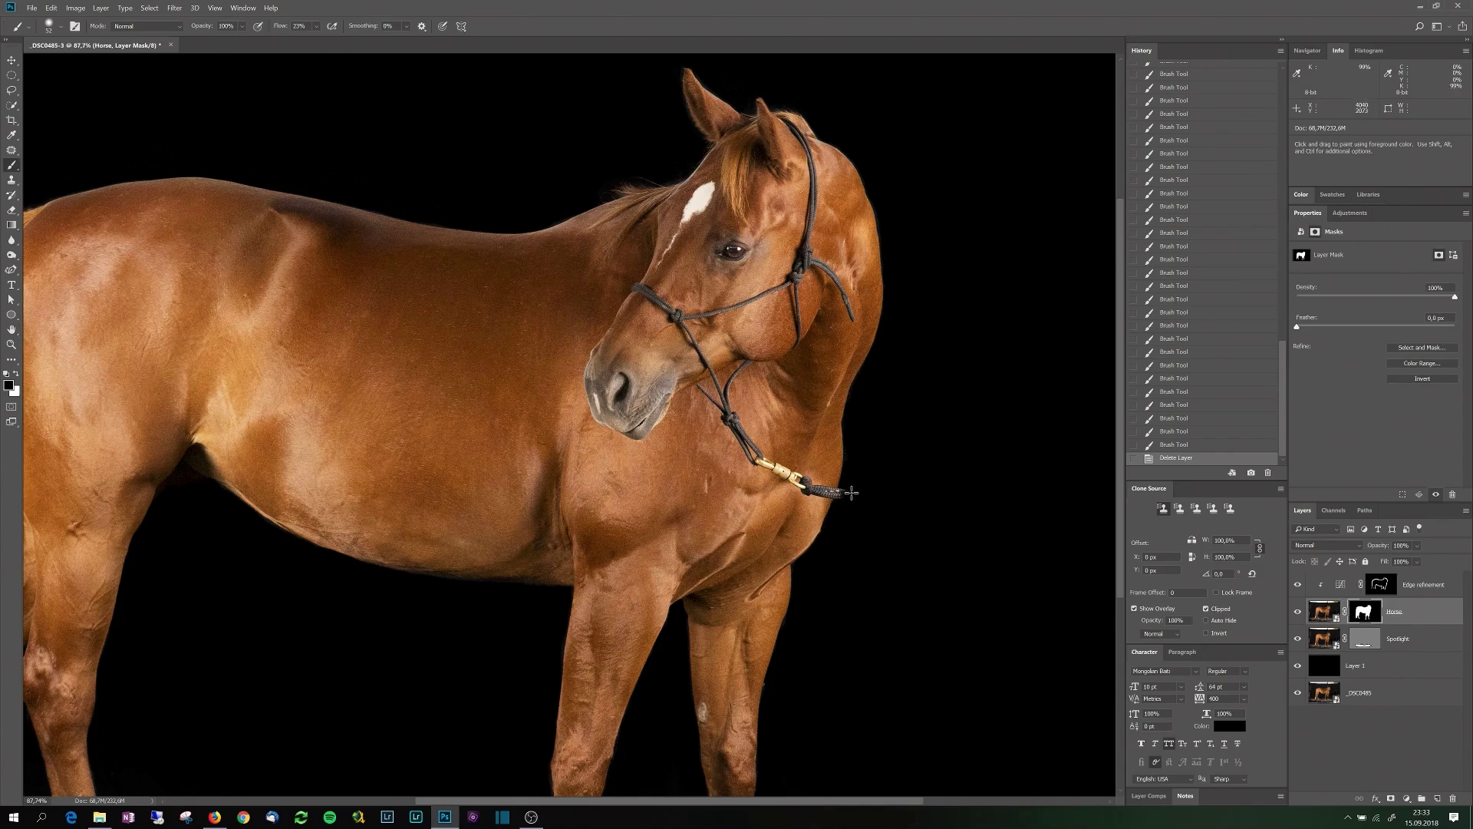
# - Clone over the end of the lead rope at the chest outline on the Horse layer, adjusting the clone source angle
pyautogui.scroll(3, 543, 486)
pyautogui.rightClick(12, 149)
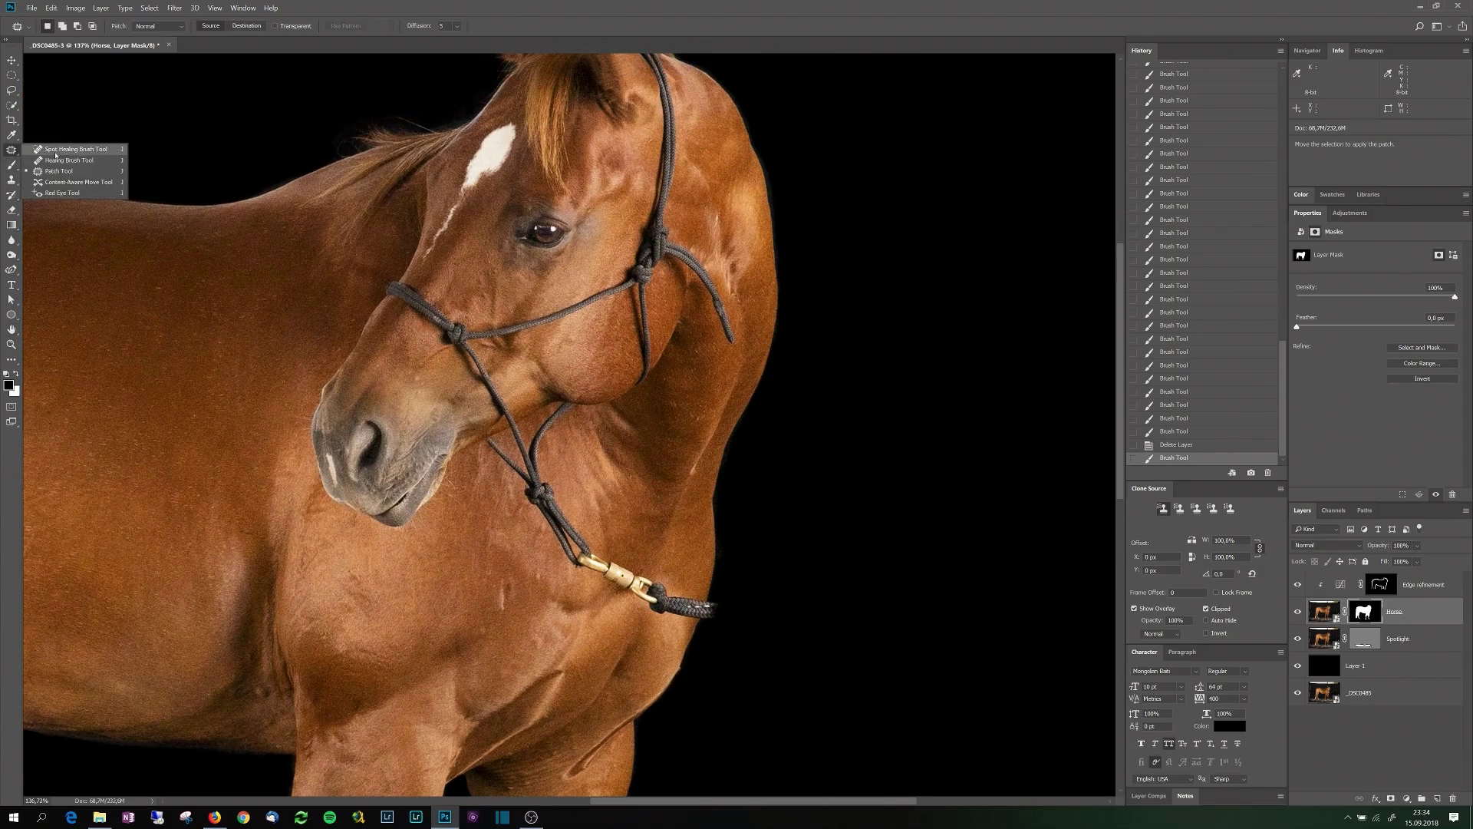
pyautogui.click(12, 181)
pyautogui.keyDown('alt'); pyautogui.click(712, 587); pyautogui.keyUp('alt')
pyautogui.click(1325, 611)
pyautogui.moveTo(1207, 574); pyautogui.dragTo(1208, 577)
pyautogui.click(705, 610)
pyautogui.click(758, 313)
pyautogui.moveTo(689, 574)
pyautogui.mouseDown()
pyautogui.moveTo(711, 615)
pyautogui.moveTo(702, 593)
pyautogui.mouseUp()
# - Patch the lead rope, brass clip and lower halter knots on the chest with clean coat texture
pyautogui.press('j')
pyautogui.moveTo(678, 604)
pyautogui.mouseDown()
pyautogui.moveTo(685, 564)
pyautogui.moveTo(662, 607)
pyautogui.mouseUp()
pyautogui.moveTo(640, 588)
pyautogui.mouseDown()
pyautogui.moveTo(664, 565)
pyautogui.moveTo(572, 557)
pyautogui.mouseUp()
pyautogui.moveTo(603, 568)
pyautogui.mouseDown()
pyautogui.moveTo(647, 560)
pyautogui.moveTo(576, 583)
pyautogui.mouseUp()
pyautogui.moveTo(552, 479); pyautogui.dragTo(517, 488)
pyautogui.moveTo(566, 541)
pyautogui.mouseDown()
pyautogui.moveTo(533, 565)
pyautogui.moveTo(596, 507)
pyautogui.mouseUp()
# - Clone coat texture over the halter rope where it meets the outline of the jaw
pyautogui.scroll(2, 518, 422)
pyautogui.press('s')
pyautogui.moveTo(538, 412); pyautogui.dragTo(487, 445)
pyautogui.click(344, 26)
pyautogui.keyDown('alt'); pyautogui.click(529, 415); pyautogui.keyUp('alt')
pyautogui.click(513, 424)
pyautogui.hotkey('ctrl', 'd')
pyautogui.keyDown('alt'); pyautogui.click(600, 400); pyautogui.keyUp('alt')
# - Patch out the halter ropes hanging below the jaw and chin
pyautogui.press('j')
pyautogui.moveTo(587, 401)
pyautogui.mouseDown()
pyautogui.moveTo(553, 539)
pyautogui.moveTo(576, 402)
pyautogui.mouseUp()
pyautogui.moveTo(537, 461); pyautogui.dragTo(583, 476)
pyautogui.moveTo(514, 419); pyautogui.dragTo(484, 431)
pyautogui.moveTo(499, 407)
pyautogui.mouseDown()
pyautogui.moveTo(533, 393)
pyautogui.moveTo(469, 375)
pyautogui.mouseUp()
pyautogui.moveTo(469, 355); pyautogui.dragTo(465, 343)
# - Reset the clone source rotation and clone over the noseband where it crosses the outline of the nose
pyautogui.press('s')
pyautogui.click(360, 268)
pyautogui.hotkey('ctrl', 'd')
pyautogui.keyDown('alt'); pyautogui.click(348, 280); pyautogui.keyUp('alt')
pyautogui.click(1253, 574)
pyautogui.click(367, 261)
# - Patch out the noseband across the bridge of the nose and the side of the face
pyautogui.press('j')
pyautogui.moveTo(377, 253); pyautogui.dragTo(384, 310)
pyautogui.moveTo(452, 301); pyautogui.dragTo(456, 306)
pyautogui.moveTo(442, 313)
pyautogui.mouseDown()
pyautogui.moveTo(392, 331)
pyautogui.moveTo(437, 299)
pyautogui.moveTo(437, 269)
pyautogui.mouseUp()
pyautogui.moveTo(422, 293)
pyautogui.mouseDown()
pyautogui.moveTo(460, 329)
pyautogui.moveTo(499, 307)
pyautogui.mouseUp()
pyautogui.moveTo(484, 313)
pyautogui.mouseDown()
pyautogui.moveTo(491, 331)
pyautogui.moveTo(516, 326)
pyautogui.moveTo(568, 286)
pyautogui.mouseUp()
# - Patch out the noseband knot and the halter ropes running across the cheek toward the jaw
pyautogui.moveTo(590, 284); pyautogui.dragTo(606, 307)
pyautogui.moveTo(460, 304); pyautogui.dragTo(453, 334)
pyautogui.moveTo(458, 320); pyautogui.dragTo(441, 330)
pyautogui.moveTo(460, 301)
pyautogui.mouseDown()
pyautogui.moveTo(443, 344)
pyautogui.moveTo(427, 332)
pyautogui.mouseUp()
pyautogui.moveTo(455, 330); pyautogui.dragTo(485, 358)
pyautogui.moveTo(606, 301); pyautogui.dragTo(448, 469)
pyautogui.moveTo(574, 399)
pyautogui.mouseDown()
pyautogui.moveTo(611, 498)
pyautogui.moveTo(576, 476)
pyautogui.mouseUp()
pyautogui.moveTo(576, 395); pyautogui.dragTo(508, 438)
pyautogui.moveTo(502, 433); pyautogui.dragTo(429, 481)
# - Clone over the halter remnants along the jaw edge and patch the remaining cheek strap
pyautogui.press('s')
pyautogui.hotkey('ctrl', 'd')
pyautogui.keyDown('alt'); pyautogui.click(552, 525); pyautogui.keyUp('alt')
pyautogui.moveTo(520, 521); pyautogui.dragTo(510, 540)
pyautogui.press('j')
pyautogui.moveTo(524, 512); pyautogui.dragTo(522, 502)
pyautogui.moveTo(532, 243); pyautogui.dragTo(533, 243)
pyautogui.moveTo(540, 291); pyautogui.dragTo(564, 296)
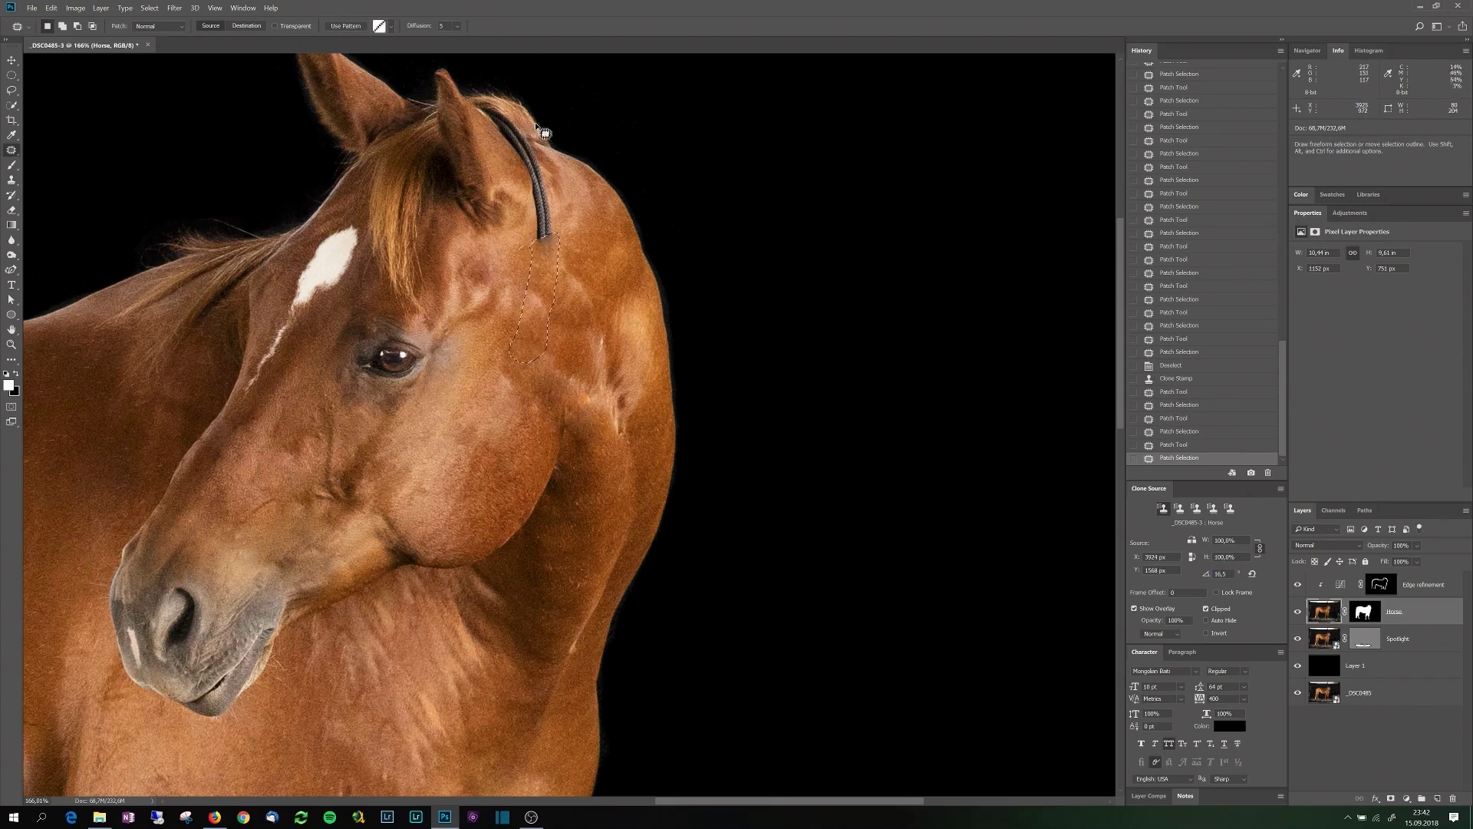
# - Patch out the halter strap behind the ear and the remaining marks on the neck and face
pyautogui.moveTo(522, 170); pyautogui.dragTo(529, 168)
pyautogui.moveTo(540, 206); pyautogui.dragTo(539, 247)
pyautogui.moveTo(580, 392); pyautogui.dragTo(583, 389)
pyautogui.moveTo(591, 410); pyautogui.dragTo(540, 416)
pyautogui.moveTo(537, 223); pyautogui.dragTo(451, 411)
pyautogui.moveTo(436, 337)
pyautogui.mouseDown()
pyautogui.moveTo(453, 349)
pyautogui.moveTo(441, 372)
pyautogui.mouseUp()
pyautogui.moveTo(437, 334)
pyautogui.mouseDown()
pyautogui.moveTo(405, 316)
pyautogui.moveTo(425, 310)
pyautogui.mouseUp()
pyautogui.moveTo(419, 308)
pyautogui.mouseDown()
pyautogui.moveTo(427, 332)
pyautogui.moveTo(404, 301)
pyautogui.mouseUp()
pyautogui.moveTo(411, 304)
pyautogui.mouseDown()
pyautogui.moveTo(418, 326)
pyautogui.moveTo(401, 293)
pyautogui.mouseUp()
pyautogui.moveTo(403, 296)
pyautogui.mouseDown()
pyautogui.moveTo(415, 303)
pyautogui.moveTo(388, 286)
pyautogui.mouseUp()
pyautogui.moveTo(389, 291); pyautogui.dragTo(395, 302)
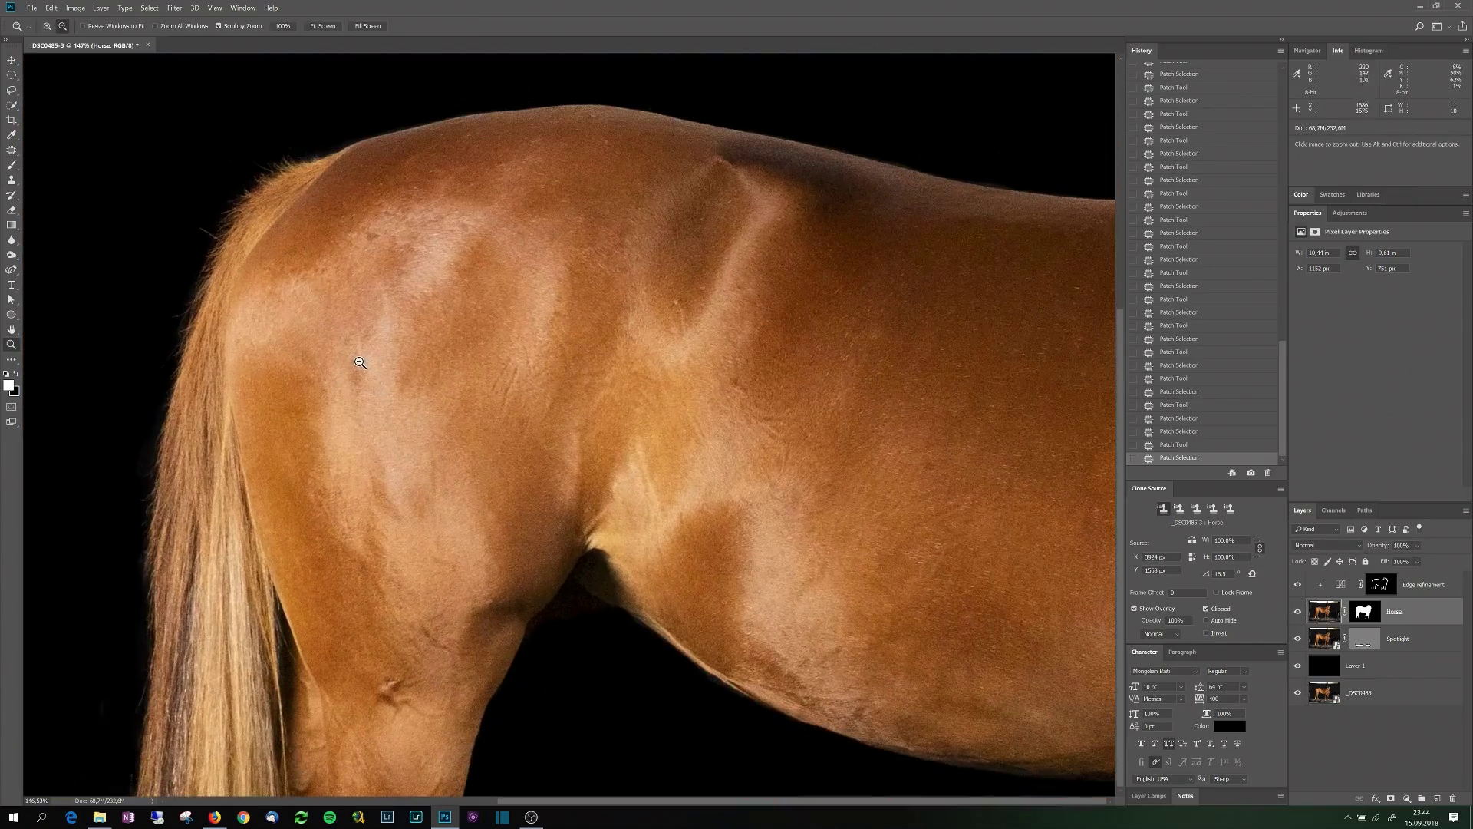
# - Patch small blemishes in the coat on the hindquarters
pyautogui.moveTo(368, 230); pyautogui.dragTo(370, 228)
pyautogui.moveTo(373, 236); pyautogui.dragTo(387, 247)
pyautogui.moveTo(507, 370); pyautogui.dragTo(509, 369)
pyautogui.moveTo(510, 380); pyautogui.dragTo(503, 405)
pyautogui.moveTo(441, 413); pyautogui.dragTo(407, 411)
pyautogui.moveTo(456, 269); pyautogui.dragTo(458, 268)
pyautogui.moveTo(457, 277); pyautogui.dragTo(453, 297)
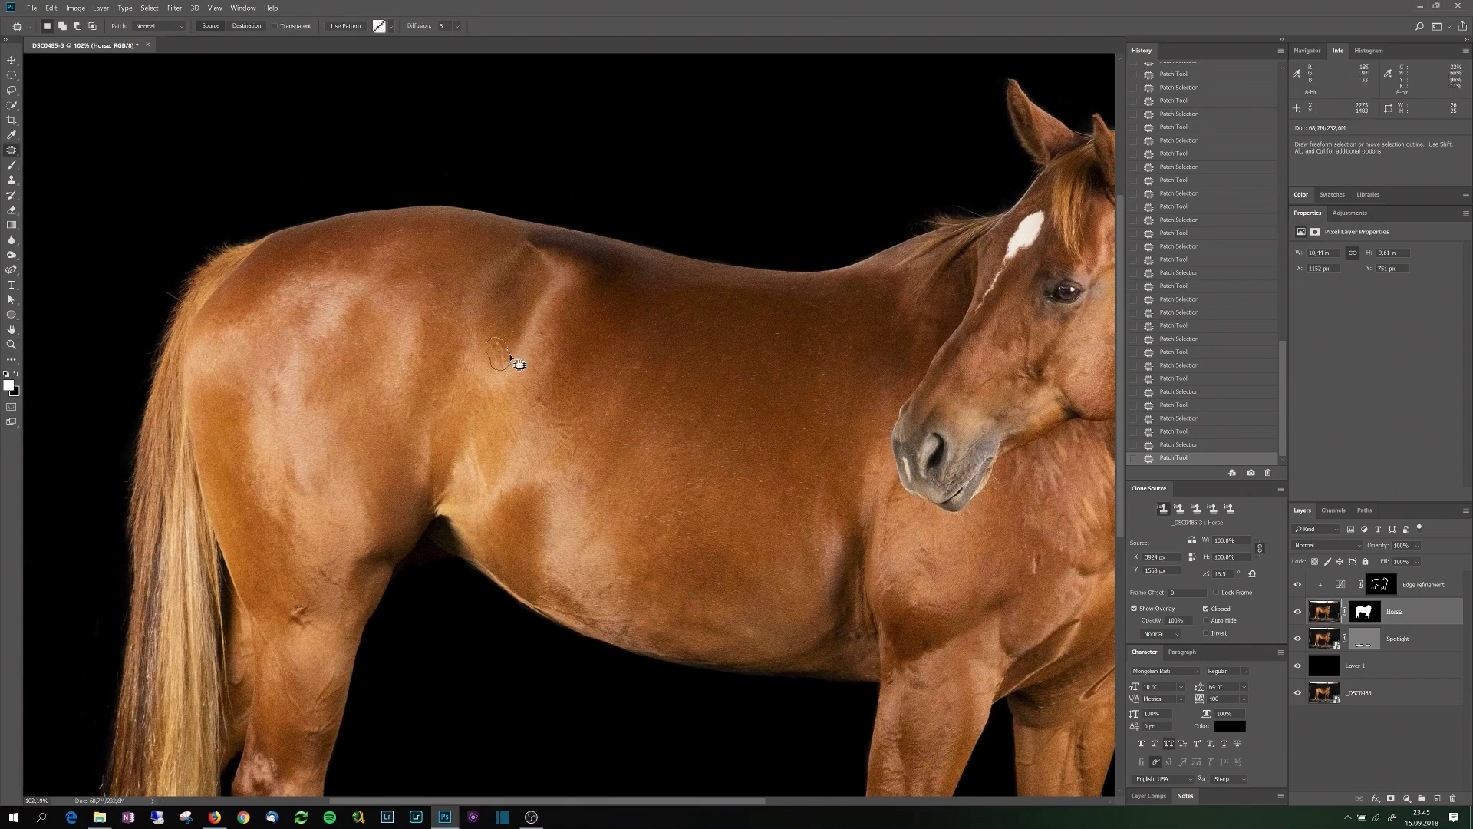
# - Patch uneven spots on the flank, upper hind leg and barrel of the horse
pyautogui.moveTo(517, 361); pyautogui.dragTo(560, 336)
pyautogui.moveTo(298, 605); pyautogui.dragTo(299, 603)
pyautogui.moveTo(298, 606); pyautogui.dragTo(316, 592)
pyautogui.moveTo(569, 426); pyautogui.dragTo(571, 426)
pyautogui.moveTo(569, 436); pyautogui.dragTo(608, 408)
pyautogui.moveTo(395, 384); pyautogui.dragTo(396, 383)
pyautogui.moveTo(395, 392); pyautogui.dragTo(418, 421)
pyautogui.moveTo(685, 420); pyautogui.dragTo(686, 418)
pyautogui.moveTo(692, 426); pyautogui.dragTo(697, 401)
# - Patch coat blemishes along the belly, behind the elbow and on the flank
pyautogui.moveTo(738, 533); pyautogui.dragTo(549, 519)
pyautogui.moveTo(655, 491); pyautogui.dragTo(656, 490)
pyautogui.moveTo(659, 495); pyautogui.dragTo(649, 515)
pyautogui.moveTo(839, 536); pyautogui.dragTo(841, 535)
pyautogui.moveTo(847, 541)
pyautogui.mouseDown()
pyautogui.moveTo(847, 562)
pyautogui.moveTo(873, 532)
pyautogui.mouseUp()
pyautogui.moveTo(879, 536); pyautogui.dragTo(870, 528)
pyautogui.moveTo(753, 568); pyautogui.dragTo(731, 529)
pyautogui.moveTo(516, 395); pyautogui.dragTo(509, 391)
pyautogui.moveTo(250, 198); pyautogui.dragTo(247, 210)
pyautogui.moveTo(123, 477); pyautogui.dragTo(212, 403)
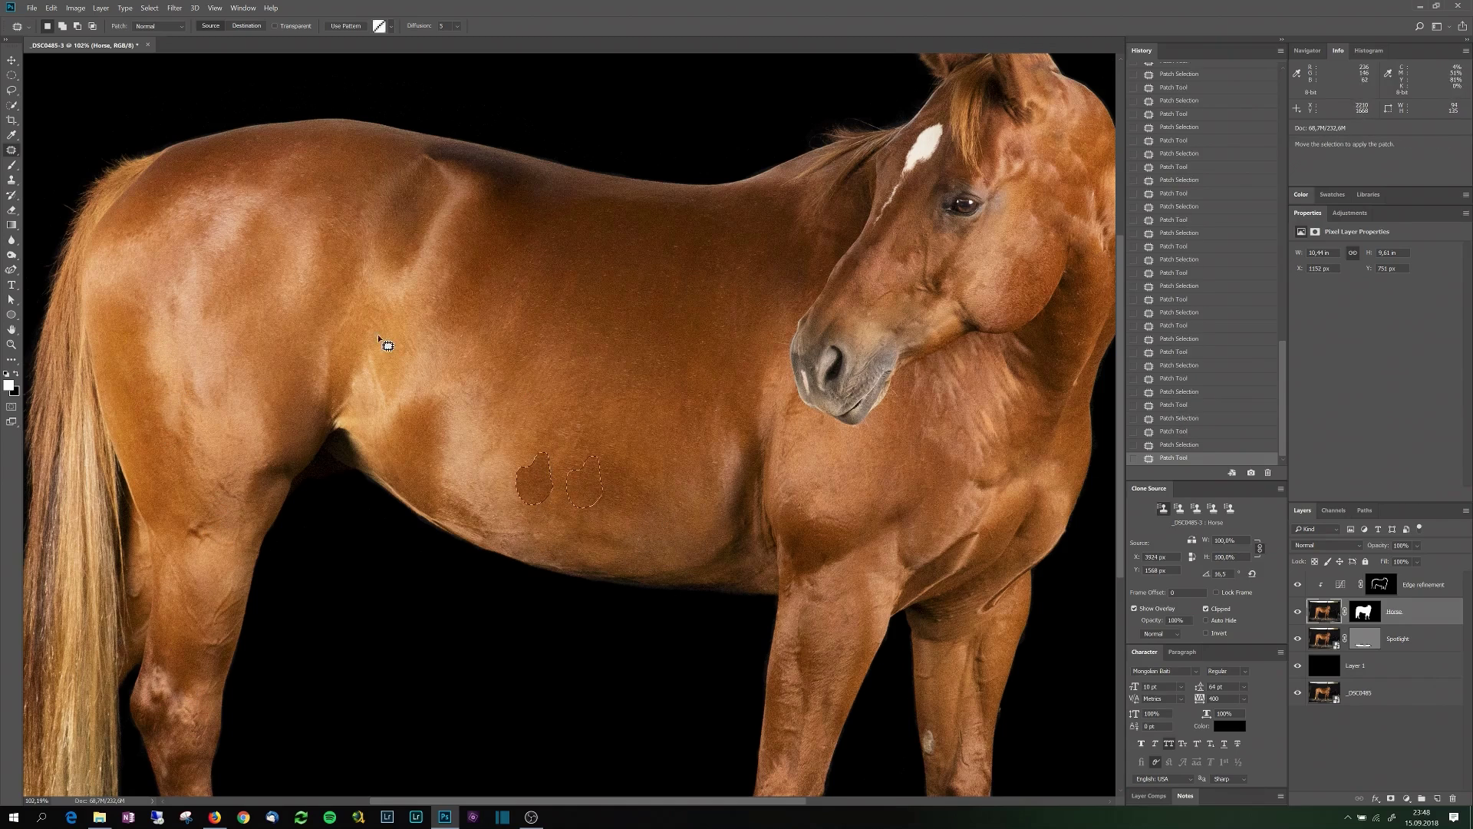
# - Patch remaining coat marks around the flank fold, barrel and top of the hindquarters
pyautogui.moveTo(373, 293); pyautogui.dragTo(370, 287)
pyautogui.moveTo(370, 293); pyautogui.dragTo(296, 307)
pyautogui.moveTo(394, 408); pyautogui.dragTo(393, 409)
pyautogui.moveTo(395, 418); pyautogui.dragTo(439, 396)
pyautogui.moveTo(508, 291); pyautogui.dragTo(506, 293)
pyautogui.moveTo(502, 307); pyautogui.dragTo(477, 477)
pyautogui.moveTo(176, 183); pyautogui.dragTo(175, 184)
pyautogui.moveTo(159, 193); pyautogui.dragTo(262, 156)
# - Patch blemishes on the shoulder, chest and front legs
pyautogui.moveTo(880, 323); pyautogui.dragTo(717, 387)
pyautogui.moveTo(941, 379); pyautogui.dragTo(939, 382)
pyautogui.moveTo(941, 380); pyautogui.dragTo(927, 355)
pyautogui.moveTo(775, 500); pyautogui.dragTo(735, 290)
pyautogui.moveTo(714, 247); pyautogui.dragTo(725, 280)
pyautogui.moveTo(772, 729); pyautogui.dragTo(754, 569)
pyautogui.moveTo(577, 525); pyautogui.dragTo(575, 526)
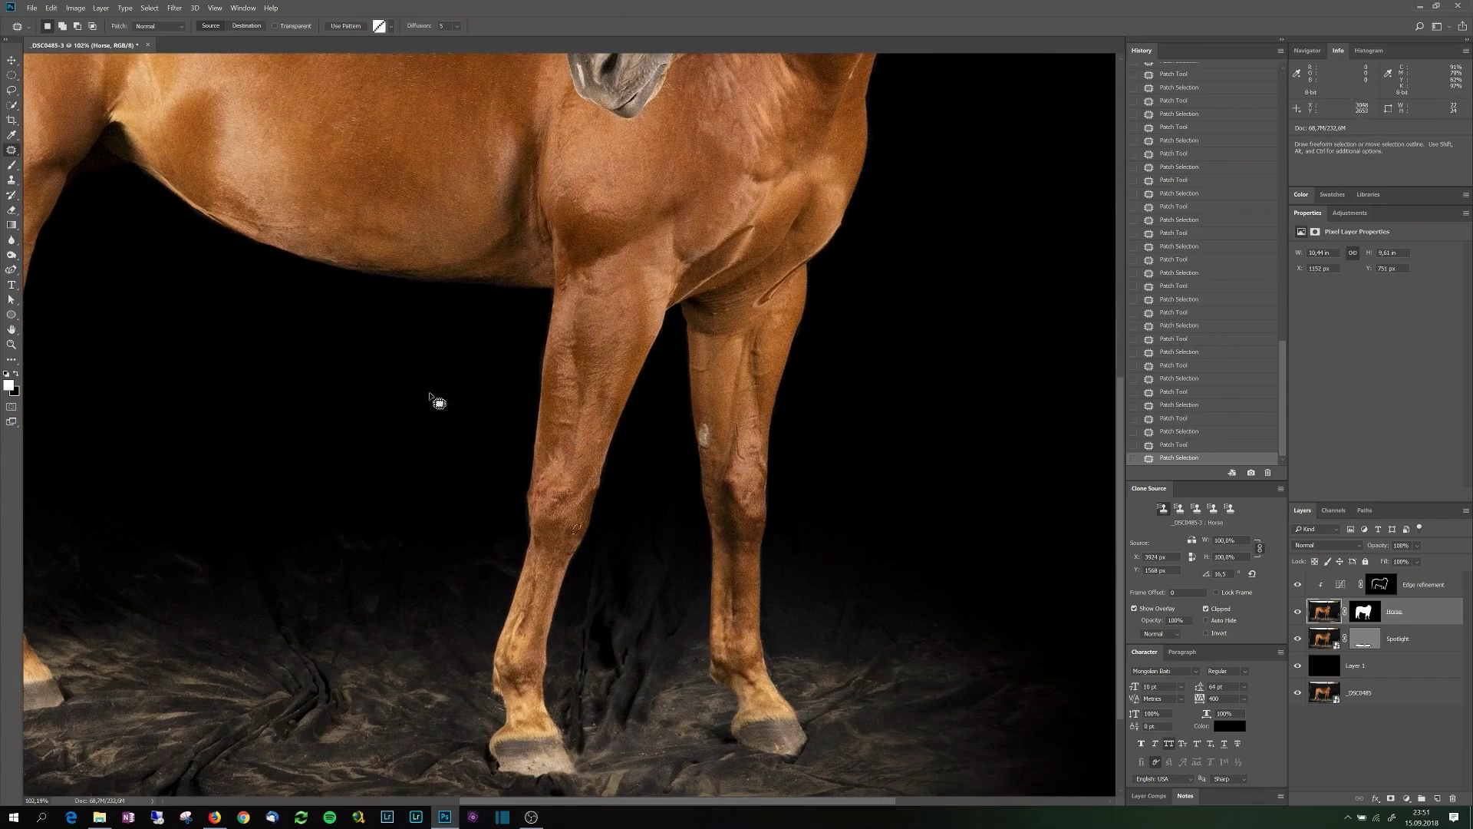
# - Patch small marks on the hind legs
pyautogui.moveTo(385, 338); pyautogui.dragTo(651, 362)
pyautogui.moveTo(242, 462); pyautogui.dragTo(244, 464)
pyautogui.moveTo(248, 455); pyautogui.dragTo(261, 445)
pyautogui.moveTo(275, 304); pyautogui.dragTo(237, 472)
pyautogui.moveTo(374, 269); pyautogui.dragTo(376, 270)
pyautogui.moveTo(374, 256); pyautogui.dragTo(411, 265)
pyautogui.moveTo(223, 492)
pyautogui.mouseDown()
pyautogui.moveTo(339, 341)
pyautogui.moveTo(169, 580)
pyautogui.mouseUp()
# - Patch the last coat marks on the body and upper front legs, and clear the selection
pyautogui.moveTo(762, 418); pyautogui.dragTo(875, 437)
pyautogui.moveTo(459, 293)
pyautogui.mouseDown()
pyautogui.moveTo(455, 307)
pyautogui.moveTo(459, 295)
pyautogui.mouseUp()
pyautogui.moveTo(461, 300); pyautogui.dragTo(309, 206)
pyautogui.moveTo(129, 266); pyautogui.dragTo(128, 282)
pyautogui.moveTo(130, 278); pyautogui.dragTo(183, 402)
pyautogui.moveTo(793, 612); pyautogui.dragTo(756, 570)
pyautogui.moveTo(897, 591); pyautogui.dragTo(892, 591)
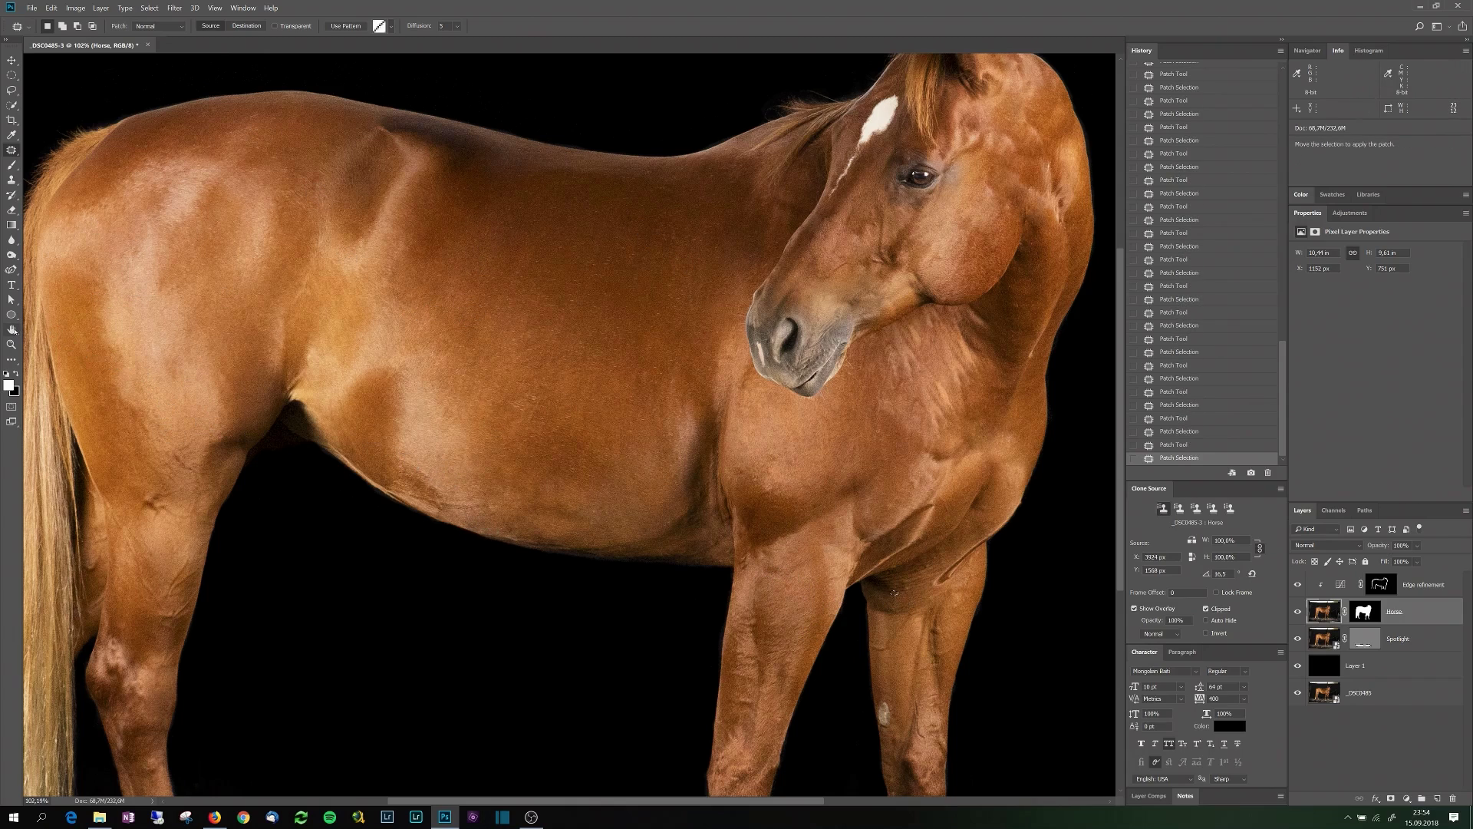
pyautogui.doubleClick(12, 329)
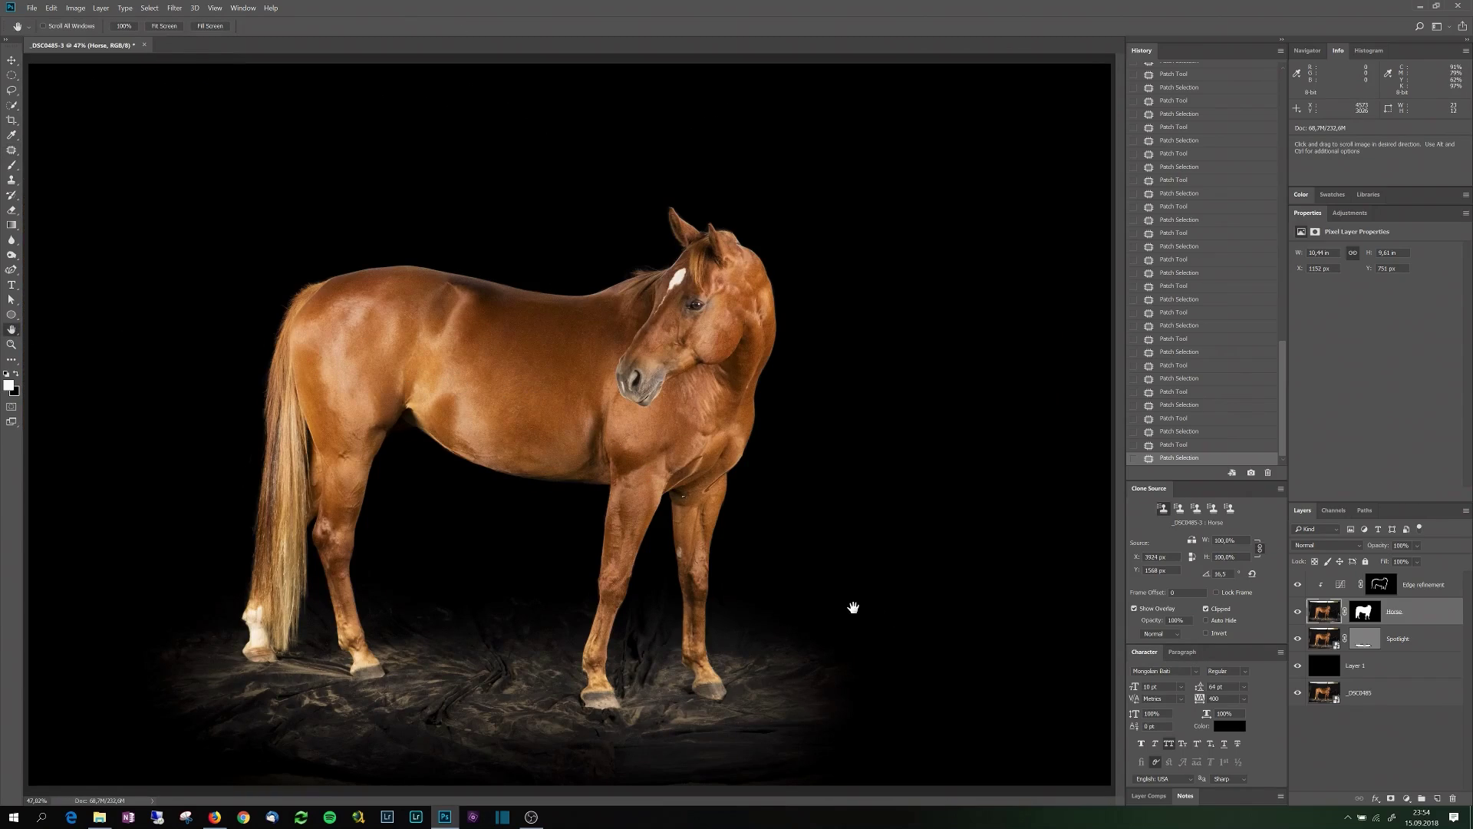
pyautogui.hotkey('ctrl', 'd')
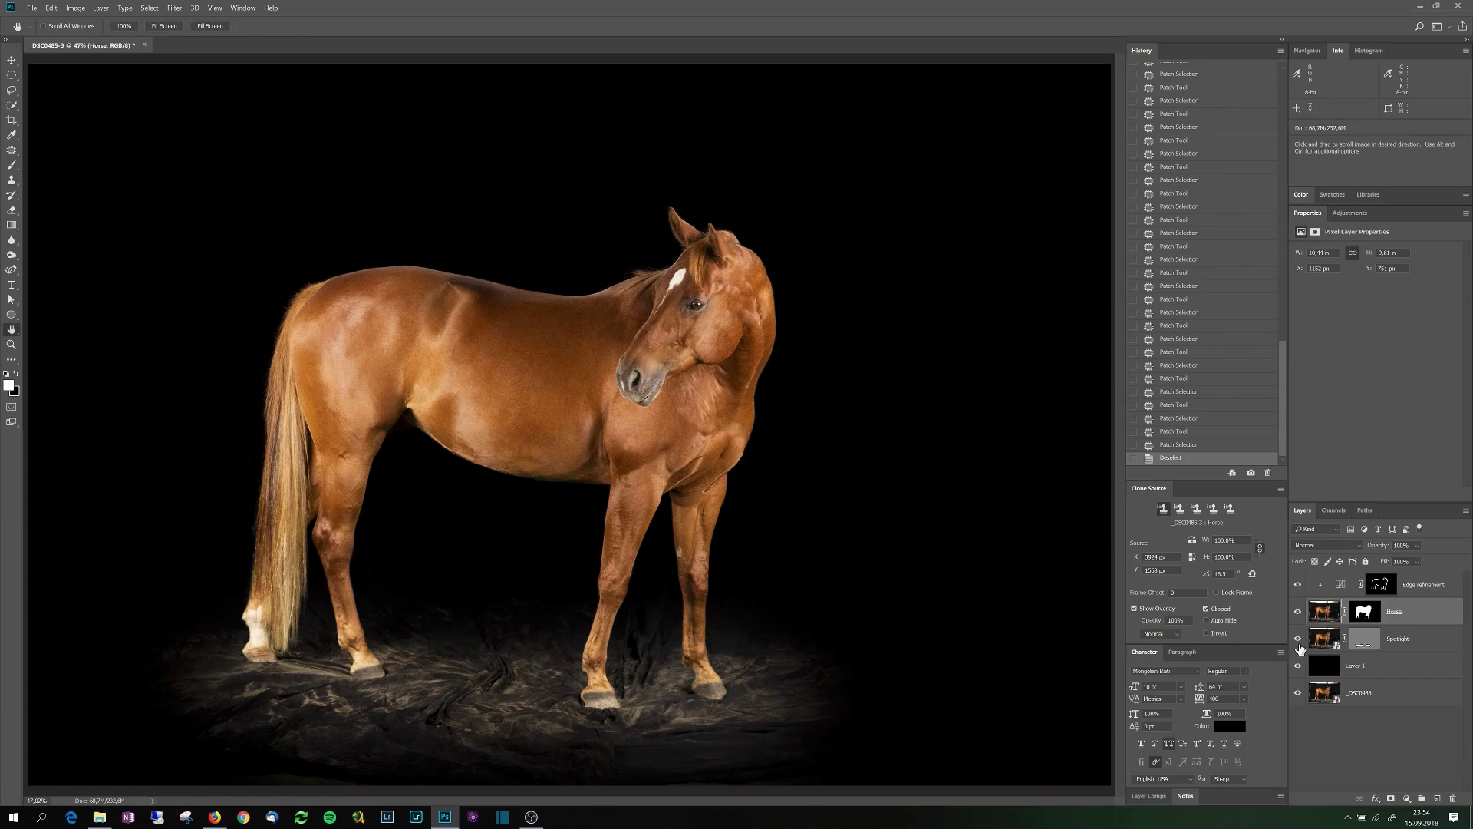
# - Compare the retouched horse with the original photo by temporarily hiding Spotlight and Layer 1 and toggling the Horse layer
pyautogui.click(1297, 638)
pyautogui.click(1297, 666)
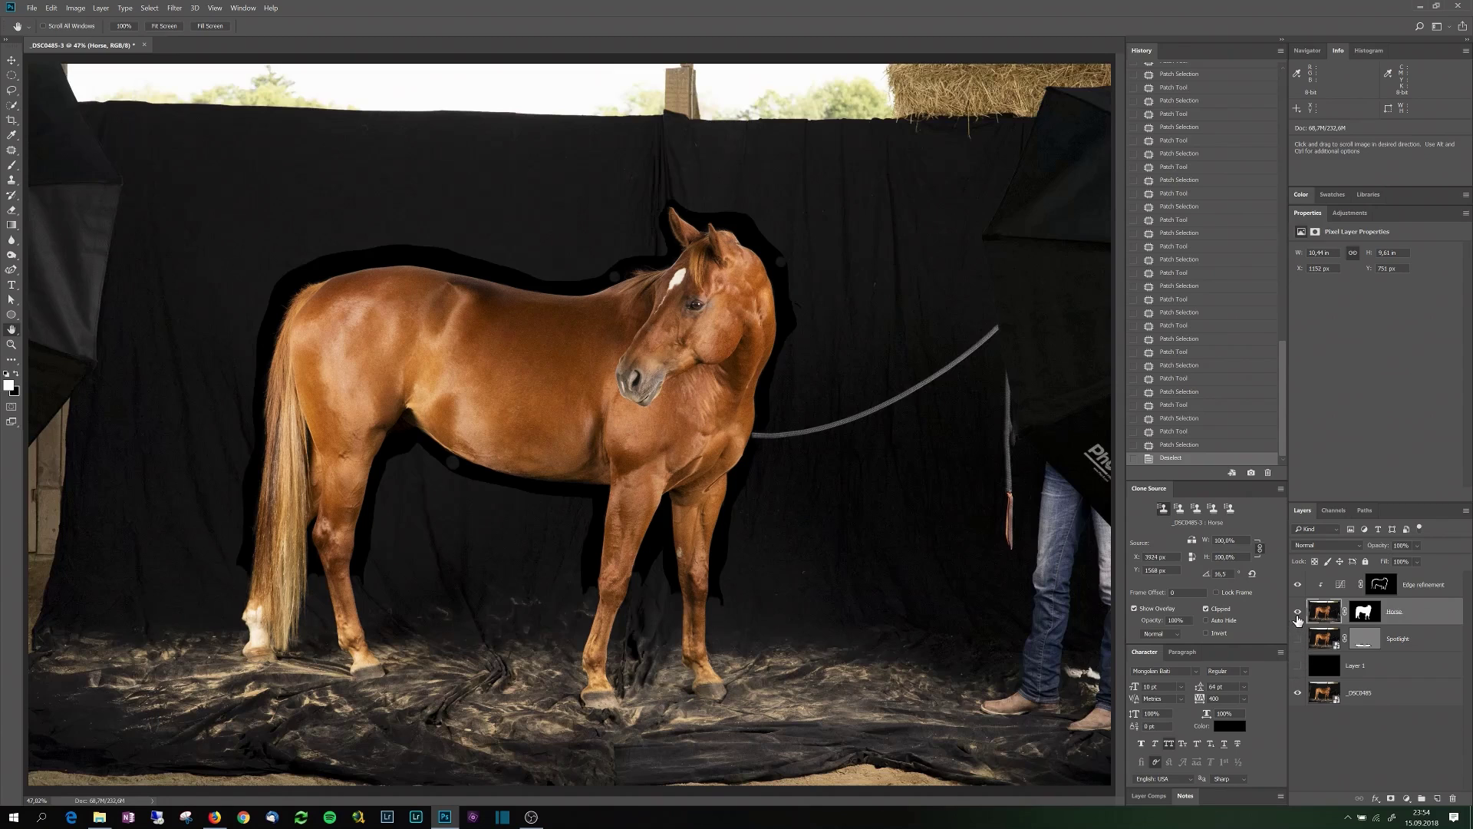
pyautogui.click(1298, 612)
pyautogui.click(1298, 613)
pyautogui.click(1297, 613)
pyautogui.click(1297, 612)
pyautogui.click(1297, 612)
pyautogui.click(1298, 612)
pyautogui.click(1297, 613)
pyautogui.click(1298, 613)
pyautogui.click(1297, 613)
pyautogui.click(1297, 613)
pyautogui.click(1298, 664)
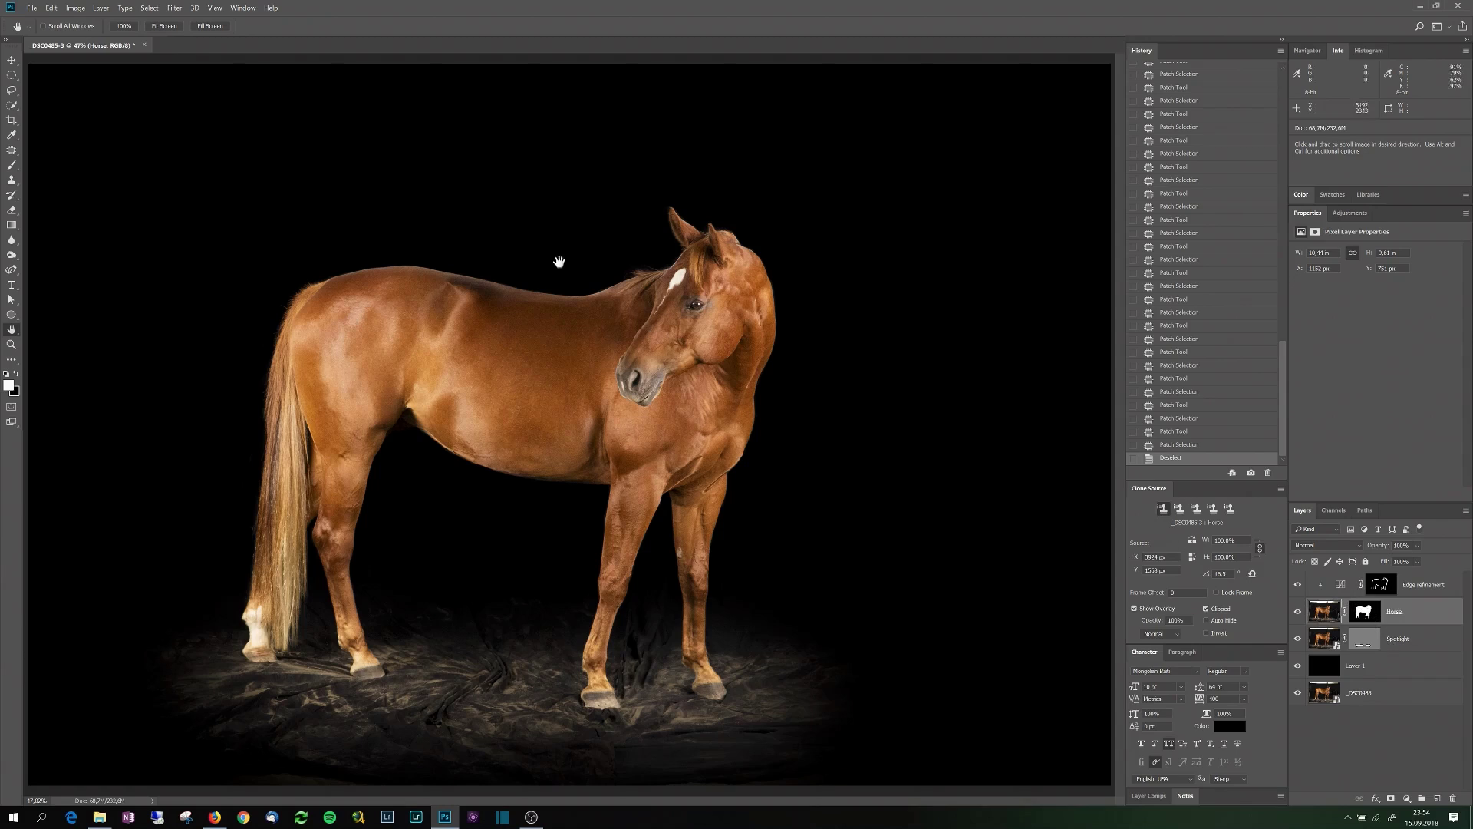
# - Add a new layer above Edge refinement and fill it with 50% Gray
pyautogui.click(1439, 798)
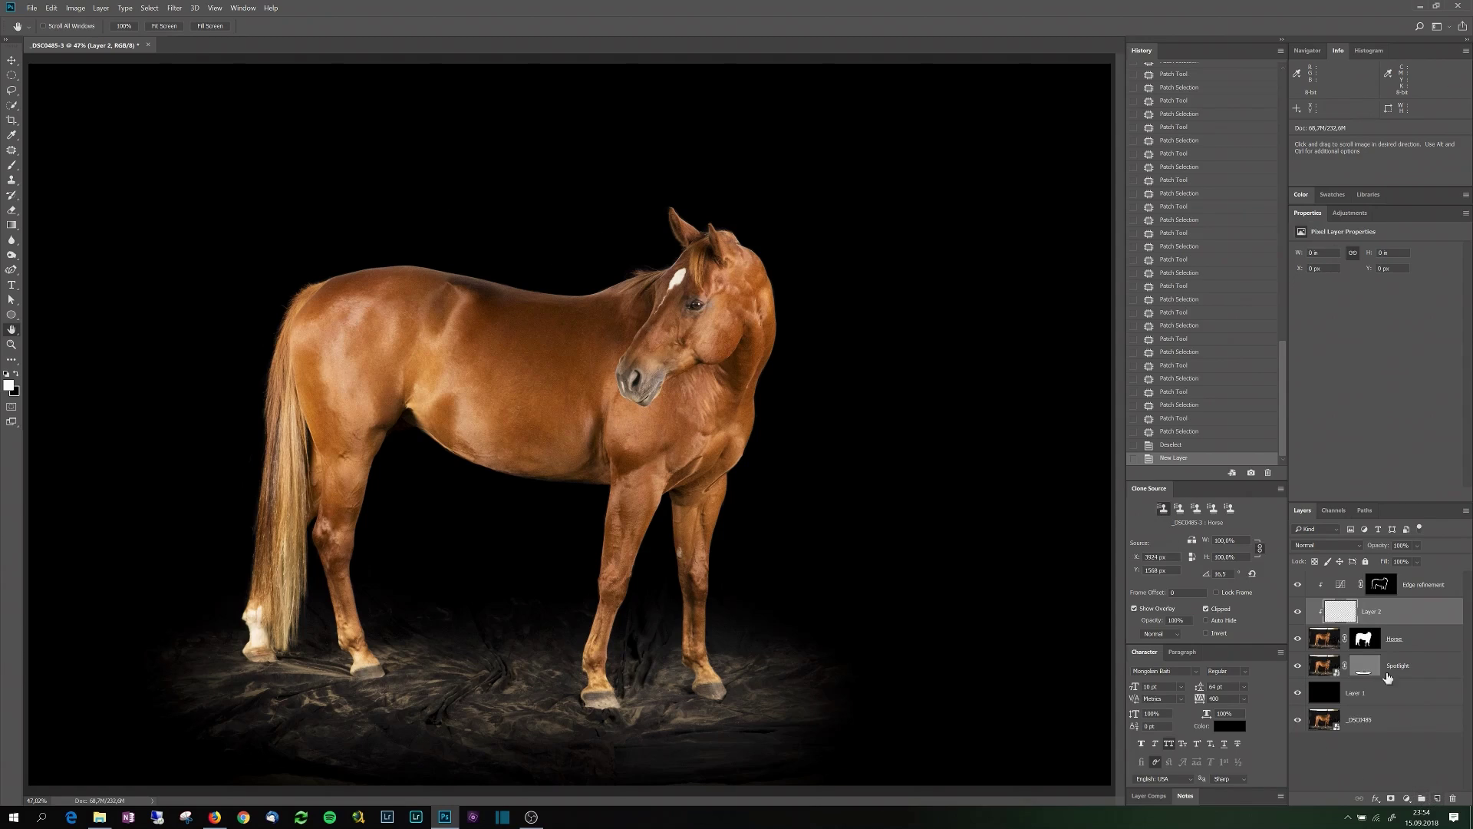
pyautogui.moveTo(1389, 614); pyautogui.dragTo(1391, 583)
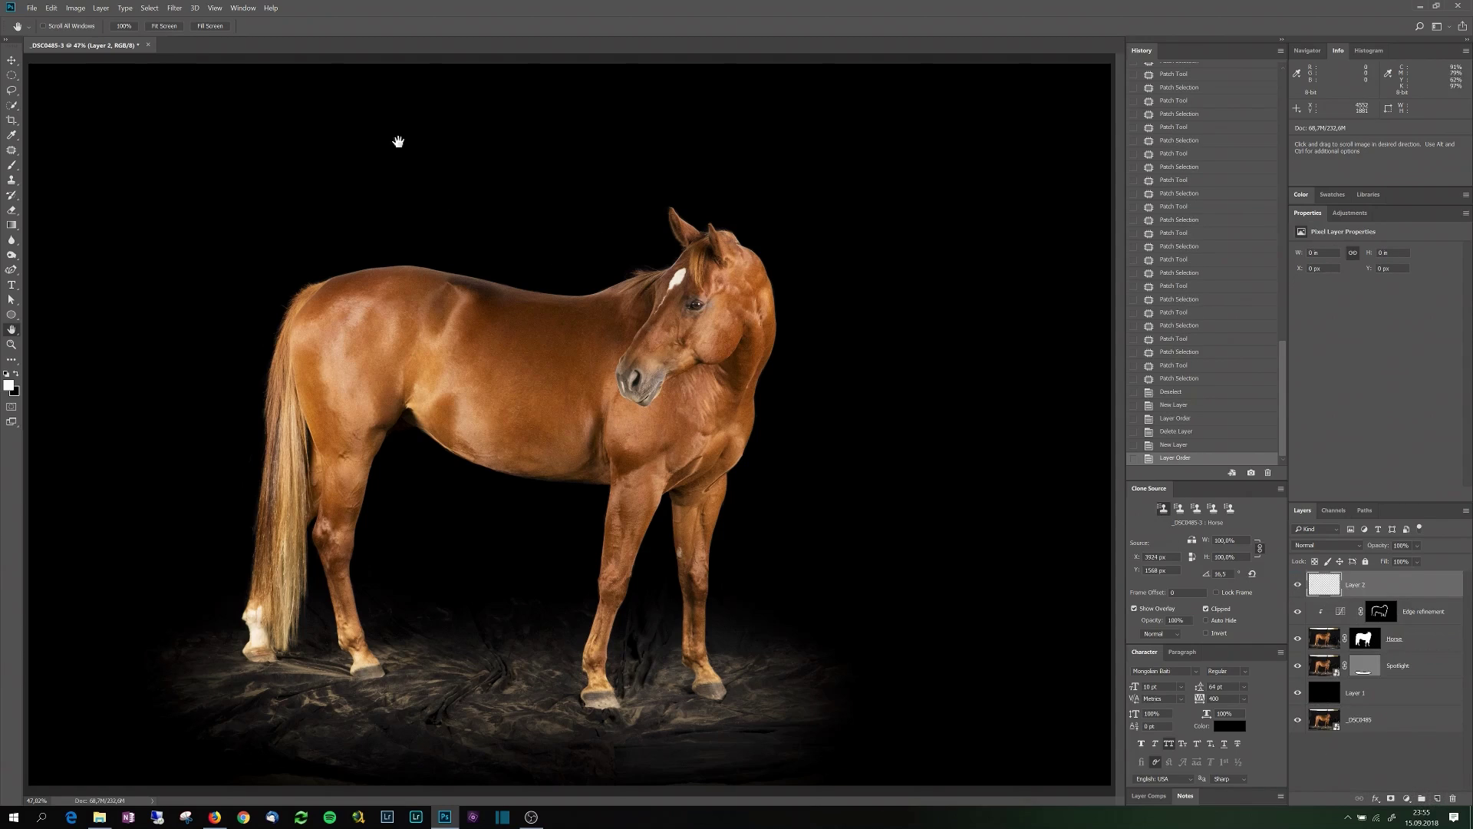
pyautogui.click(51, 8)
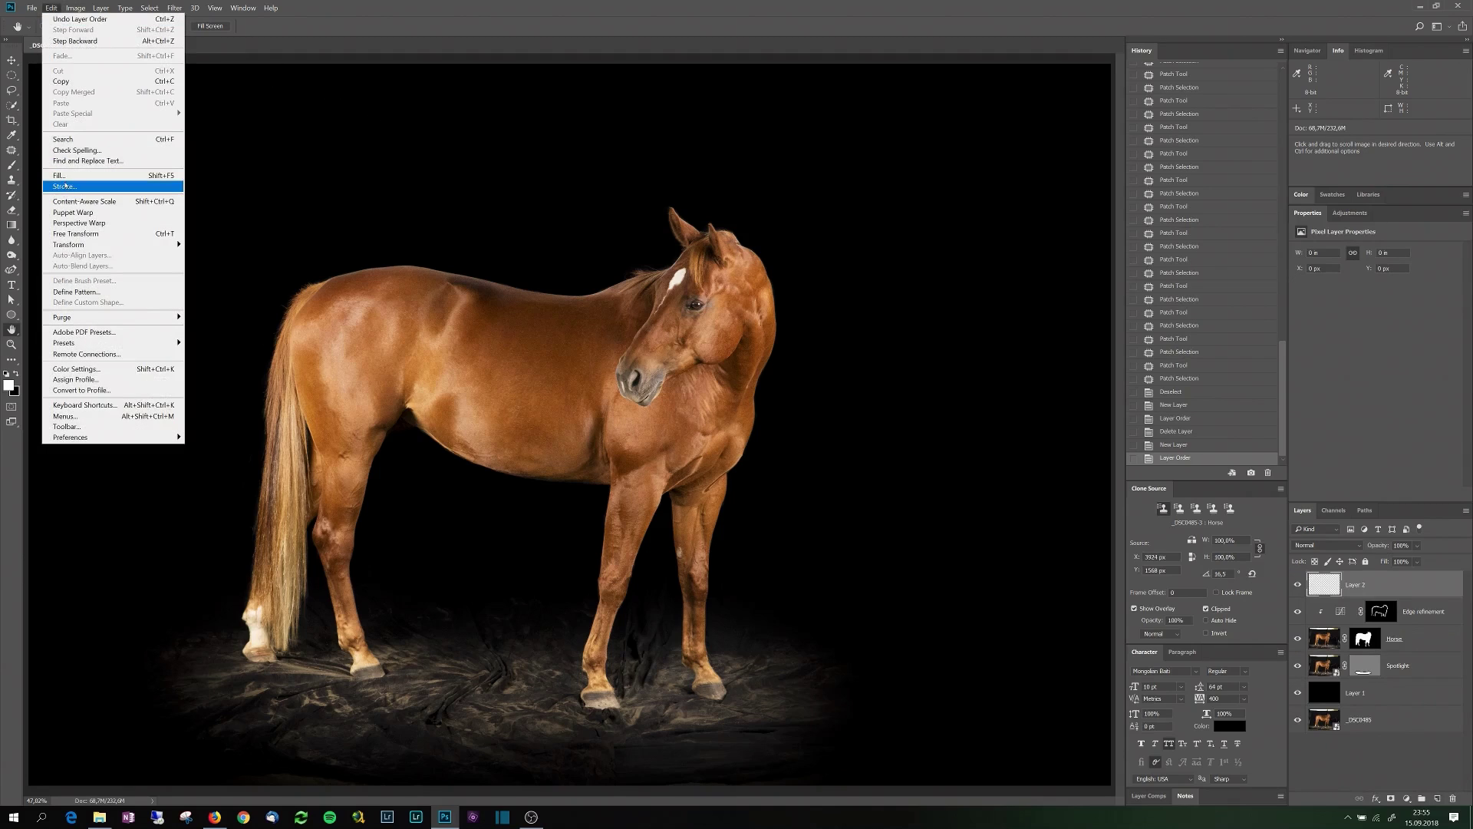
pyautogui.click(54, 175)
pyautogui.click(465, 110)
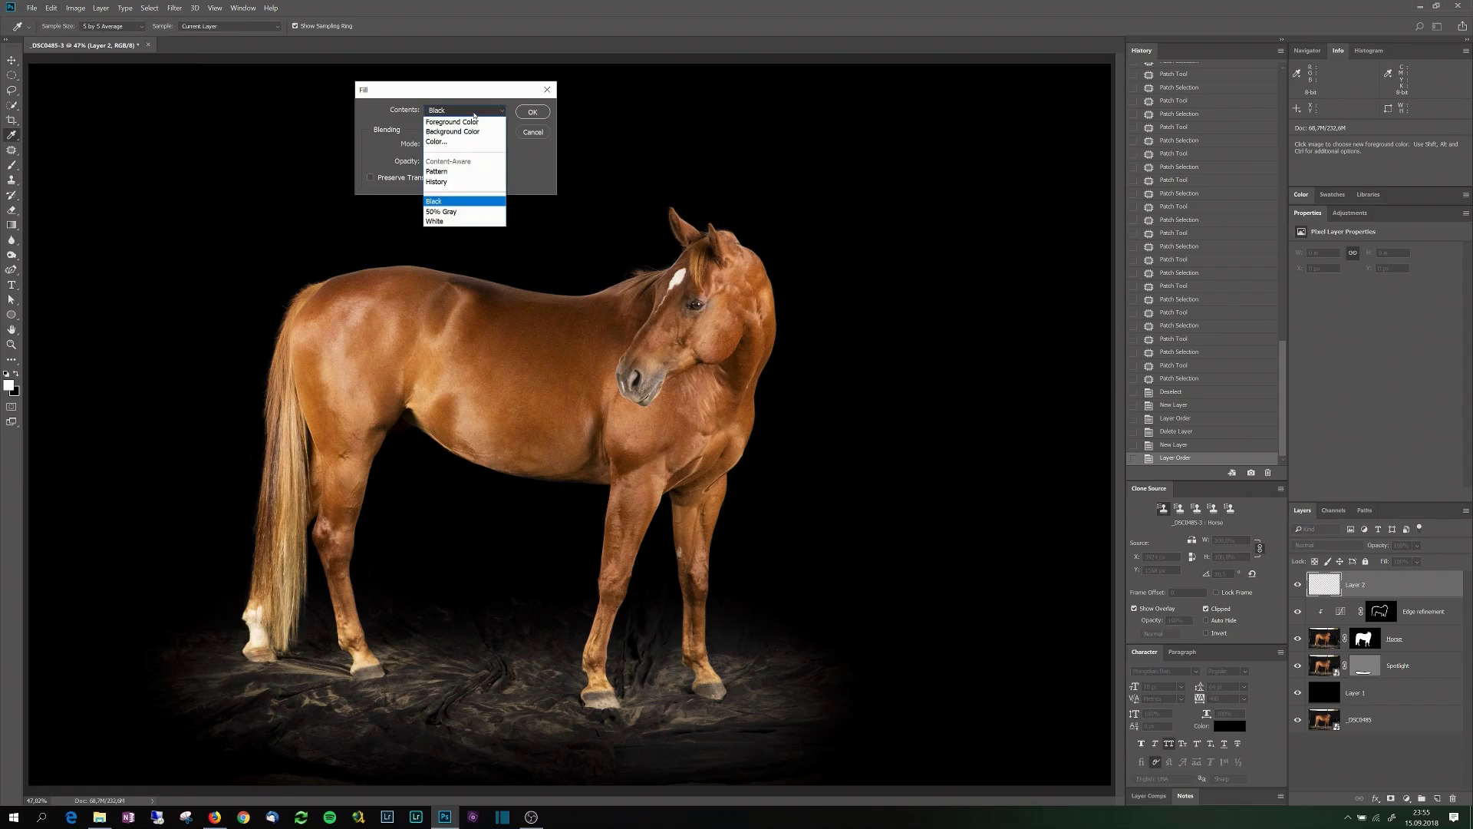
pyautogui.click(442, 211)
pyautogui.click(532, 111)
pyautogui.press('h')
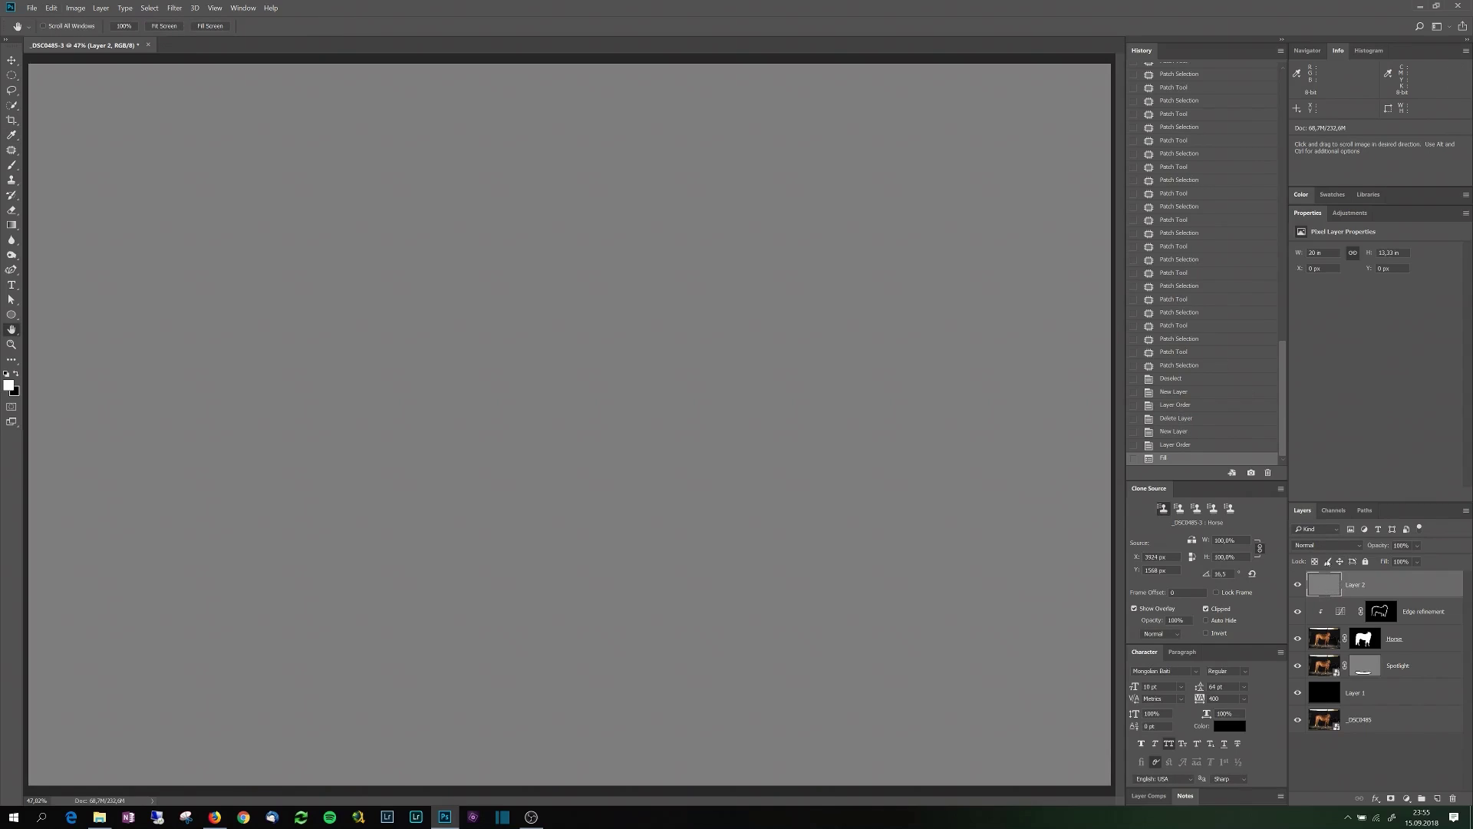
# - Set the gray-filled Layer 2 to Overlay blending and set up the Brush tool with 4% flow
pyautogui.click(1326, 545)
pyautogui.click(1322, 397)
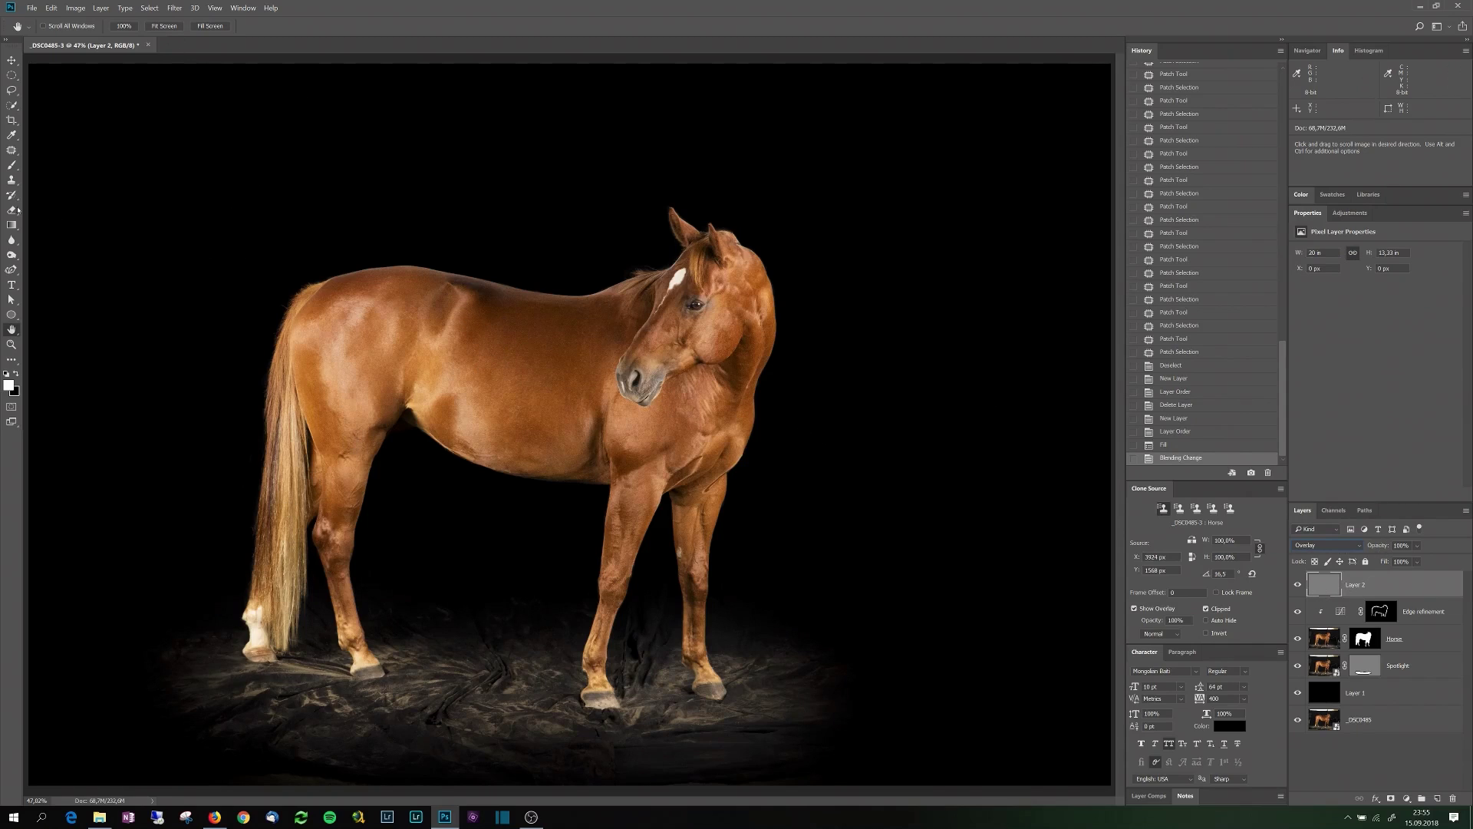
pyautogui.click(11, 167)
pyautogui.click(316, 27)
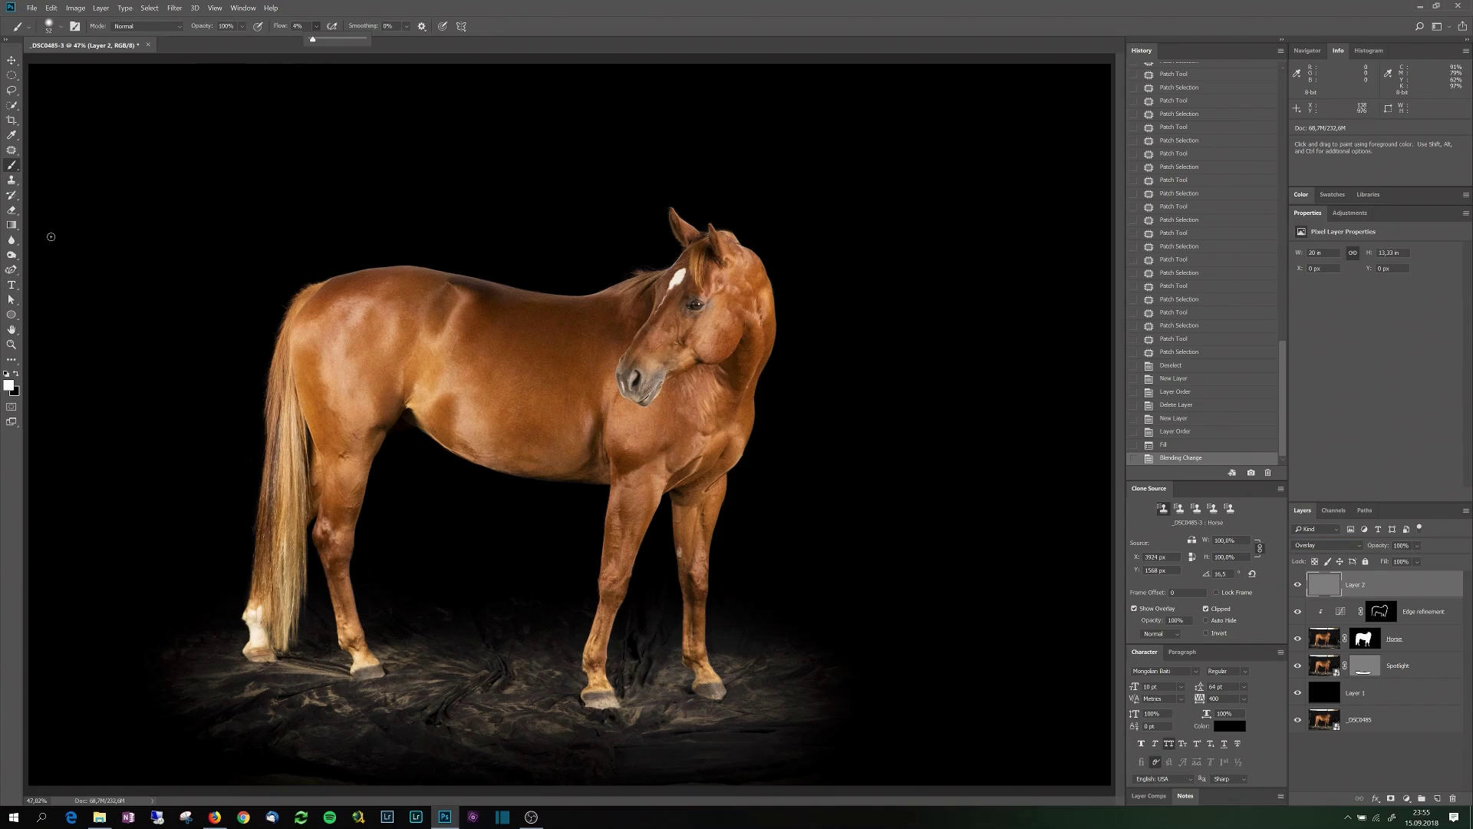
# - Dodge the highlights on the horse's hindquarters, upper hind legs, flank and belly with soft white brush strokes on Layer 2
pyautogui.moveTo(332, 492)
pyautogui.mouseDown()
pyautogui.moveTo(346, 493)
pyautogui.moveTo(345, 472)
pyautogui.mouseUp()
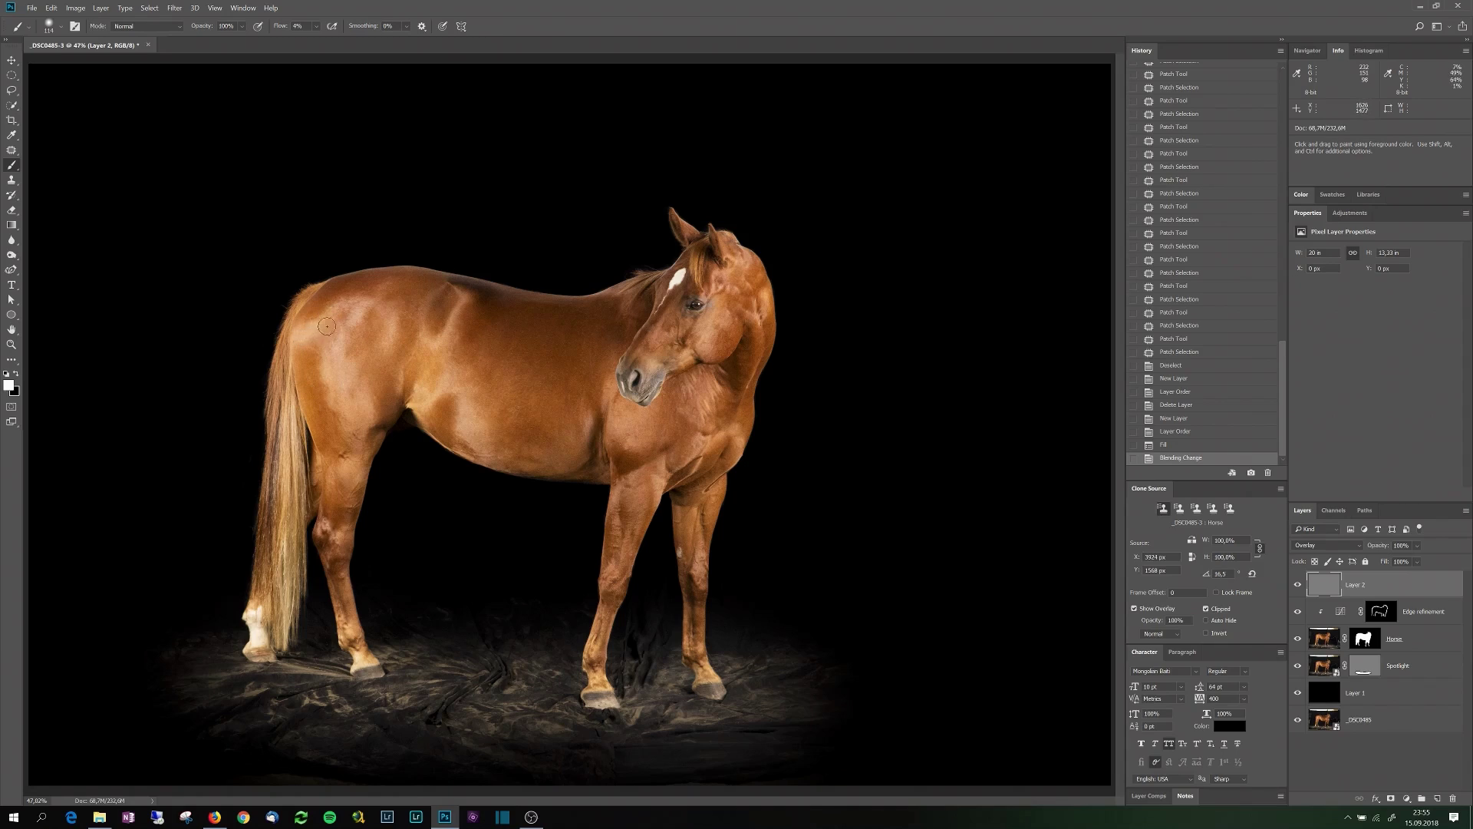
pyautogui.moveTo(326, 326); pyautogui.dragTo(368, 375)
pyautogui.keyDown('alt'); pyautogui.rightClick(347, 407); pyautogui.keyUp('alt')
pyautogui.moveTo(331, 326); pyautogui.dragTo(347, 395)
pyautogui.moveTo(384, 302)
pyautogui.mouseDown()
pyautogui.moveTo(389, 335)
pyautogui.moveTo(388, 318)
pyautogui.mouseUp()
pyautogui.moveTo(349, 464); pyautogui.dragTo(359, 476)
pyautogui.moveTo(351, 414); pyautogui.dragTo(355, 439)
pyautogui.moveTo(344, 319); pyautogui.dragTo(324, 337)
pyautogui.moveTo(493, 436); pyautogui.dragTo(465, 448)
pyautogui.keyDown('alt'); pyautogui.rightClick(438, 399); pyautogui.keyUp('alt')
pyautogui.moveTo(453, 365)
pyautogui.mouseDown()
pyautogui.moveTo(462, 410)
pyautogui.moveTo(436, 400)
pyautogui.mouseUp()
# - Dodge the lower hind leg and tail with white, and burn the middle of the tail with a black stroke
pyautogui.moveTo(356, 636); pyautogui.dragTo(363, 652)
pyautogui.moveTo(350, 587); pyautogui.dragTo(359, 646)
pyautogui.moveTo(316, 457); pyautogui.dragTo(296, 540)
pyautogui.moveTo(291, 636); pyautogui.dragTo(290, 659)
pyautogui.press('x')
pyautogui.moveTo(291, 508); pyautogui.dragTo(296, 542)
pyautogui.press('x')
# - Dodge the cheek, head, chest and top of the front leg with white brush strokes
pyautogui.moveTo(717, 313); pyautogui.dragTo(702, 350)
pyautogui.moveTo(728, 262); pyautogui.dragTo(743, 284)
pyautogui.moveTo(698, 382)
pyautogui.mouseDown()
pyautogui.moveTo(698, 437)
pyautogui.moveTo(712, 448)
pyautogui.mouseUp()
pyautogui.keyDown('alt'); pyautogui.rightClick(697, 439); pyautogui.keyUp('alt')
pyautogui.moveTo(675, 457); pyautogui.dragTo(663, 471)
pyautogui.moveTo(621, 480); pyautogui.dragTo(619, 503)
# - Burn the shadows on the thigh, along the croup and along the back line with black brush strokes
pyautogui.press('x')
pyautogui.moveTo(385, 361); pyautogui.dragTo(384, 400)
pyautogui.moveTo(388, 278); pyautogui.dragTo(339, 288)
pyautogui.moveTo(447, 277)
pyautogui.mouseDown()
pyautogui.moveTo(499, 338)
pyautogui.moveTo(592, 311)
pyautogui.mouseUp()
pyautogui.keyDown('alt'); pyautogui.rightClick(492, 310); pyautogui.keyUp('alt')
pyautogui.press('x')
pyautogui.press('[')
pyautogui.press('[')
pyautogui.press('[')
pyautogui.press('[')
pyautogui.press('x')
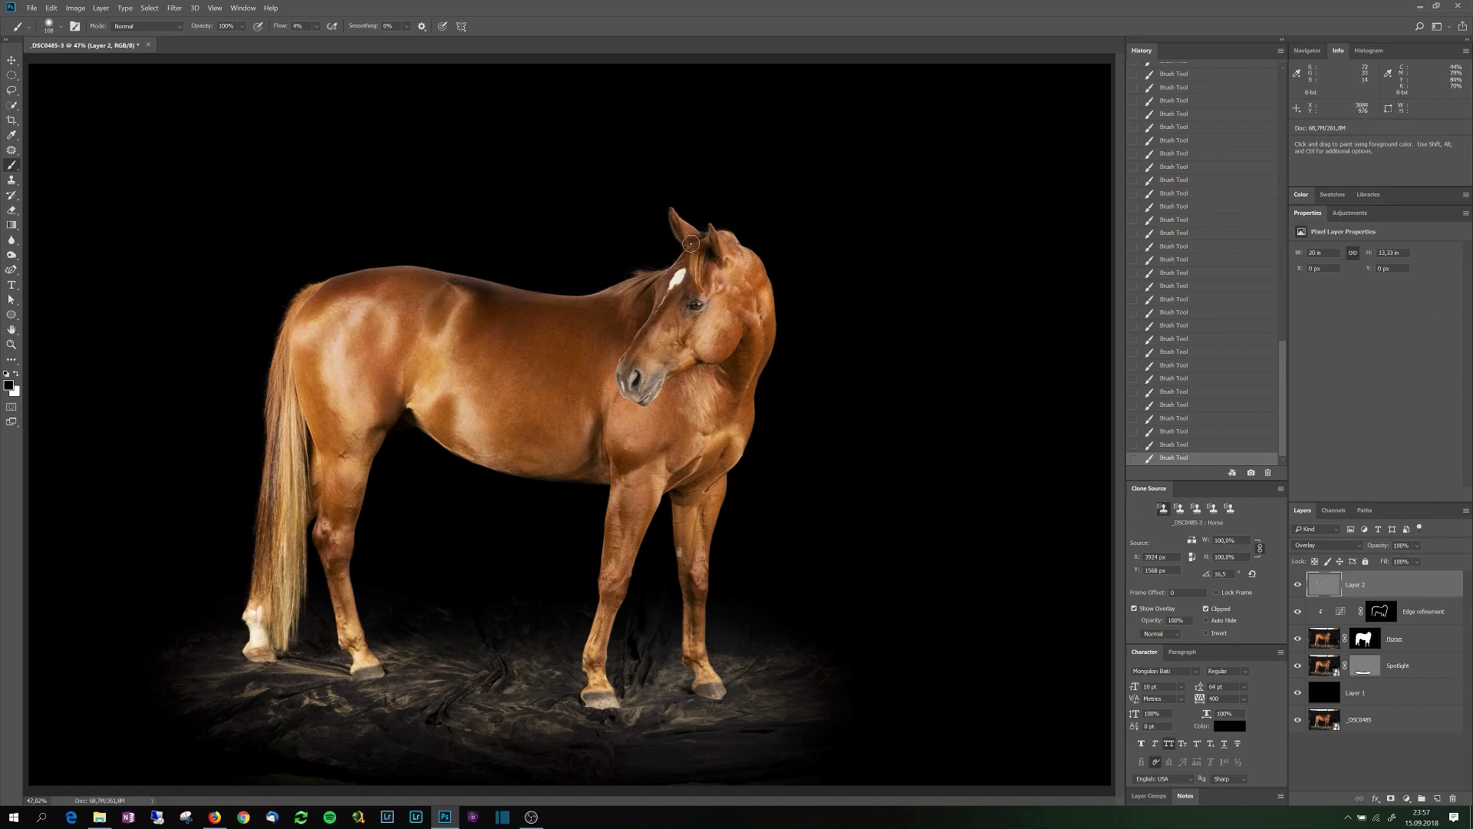
pyautogui.press('x')
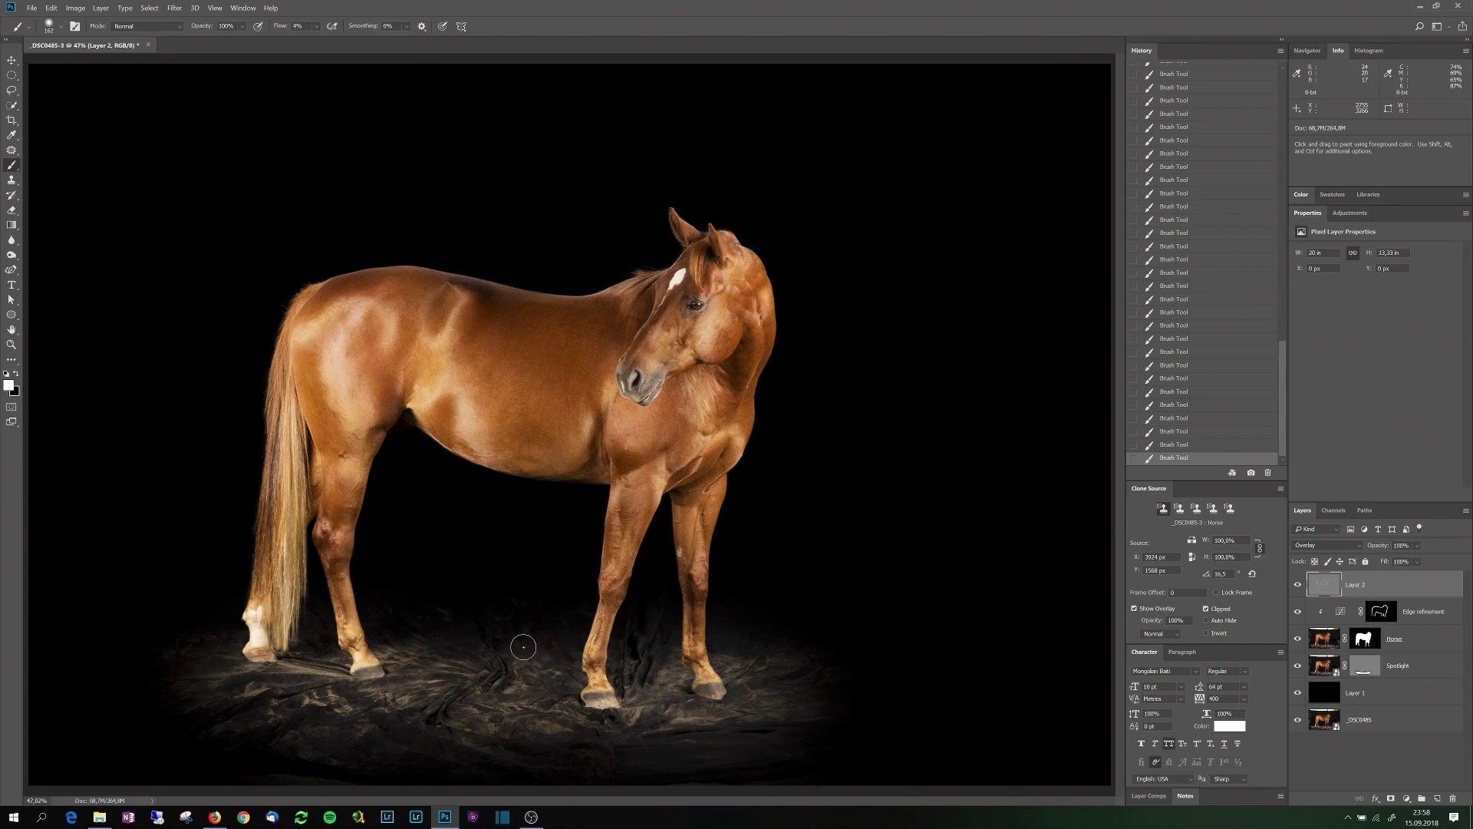
# - Compare the horse with and without dodging and burning by toggling Layer 2's visibility
pyautogui.click(1297, 587)
pyautogui.click(1298, 587)
pyautogui.click(1297, 587)
pyautogui.click(1298, 587)
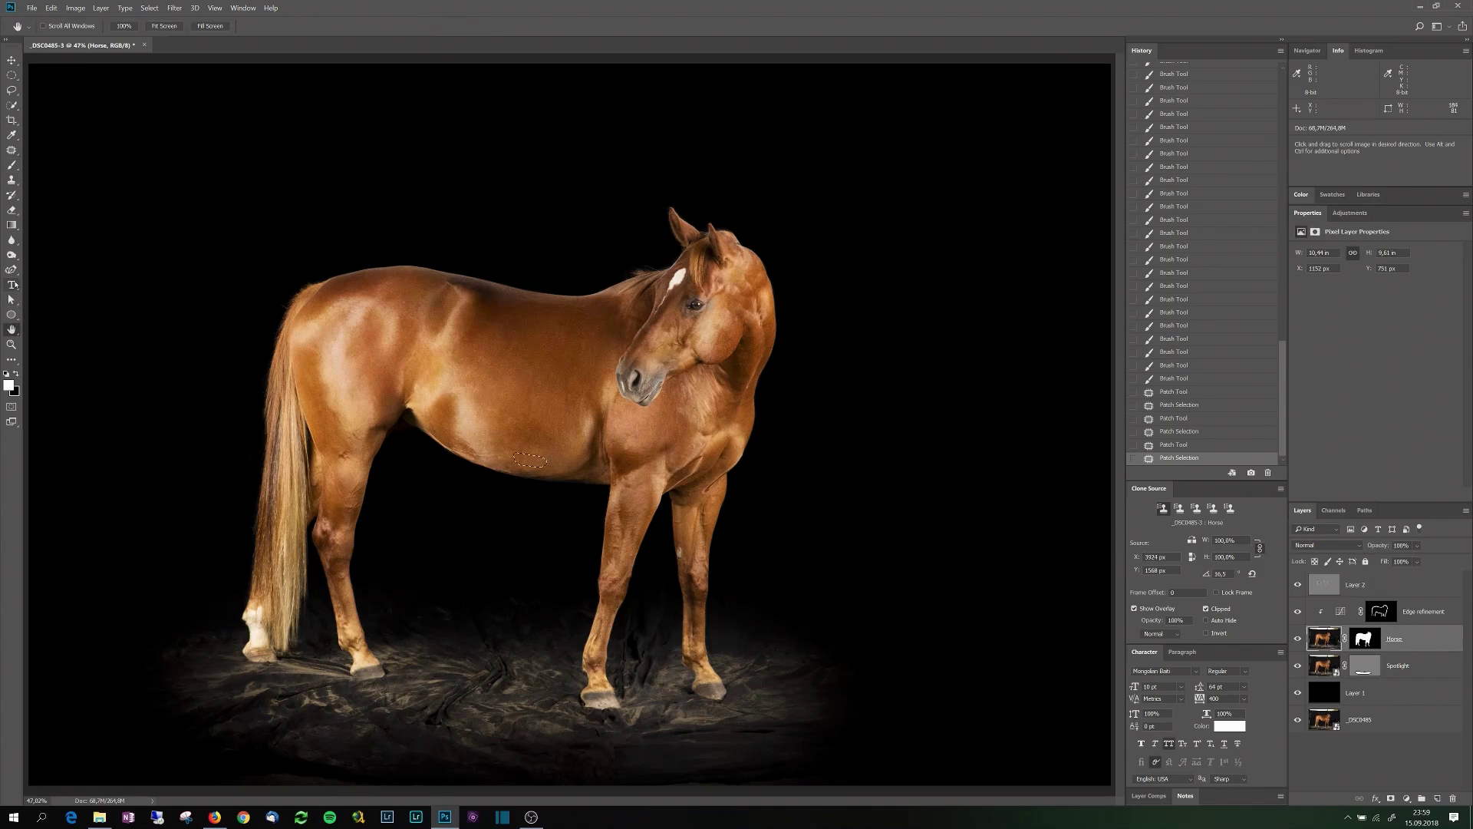
# - Burn the dark parts of the eye with a small black brush on Layer 2, and clear the leftover selection
pyautogui.click(11, 345)
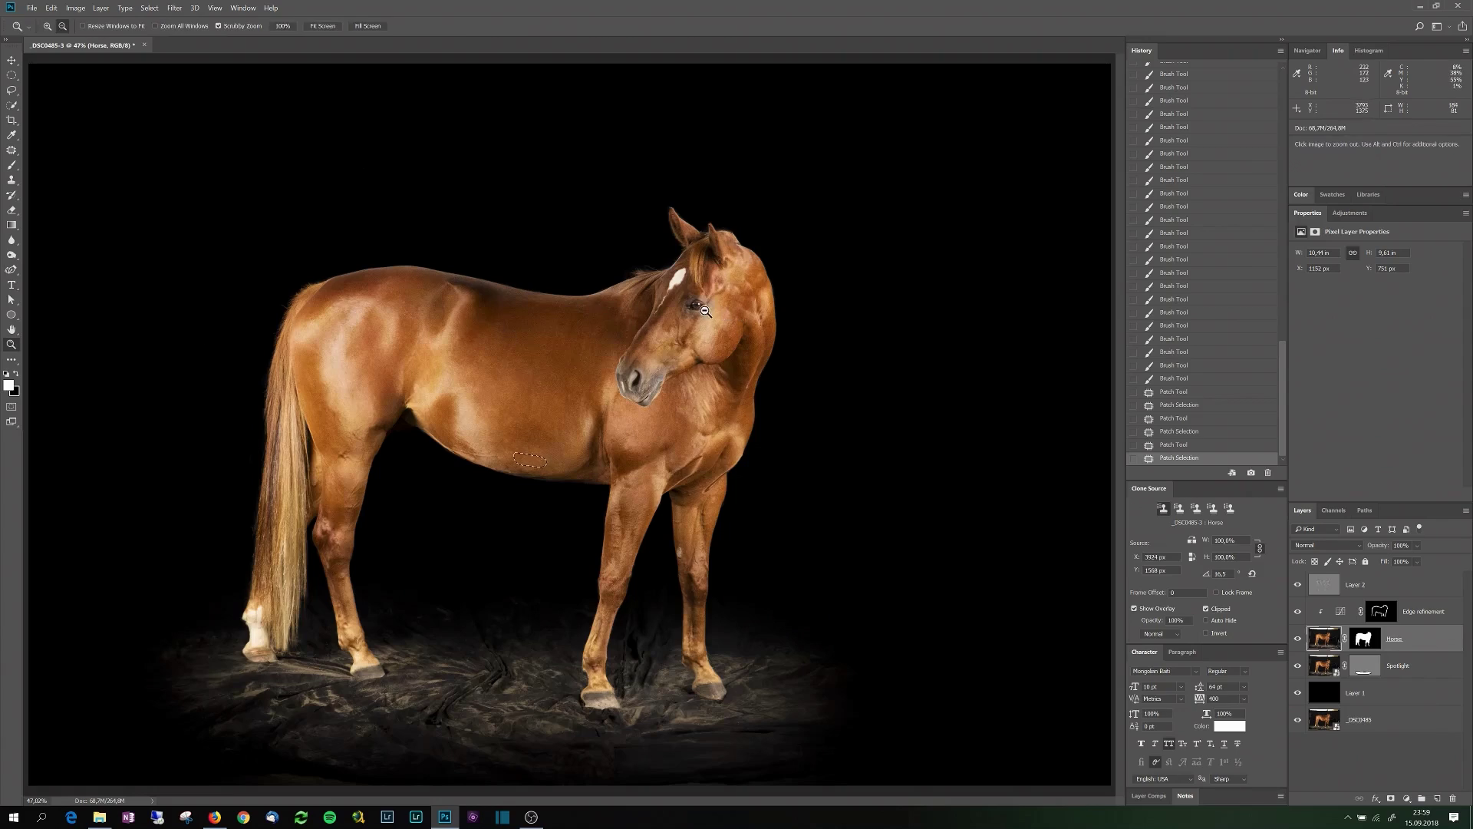
pyautogui.moveTo(703, 310); pyautogui.dragTo(752, 350)
pyautogui.hotkey('alt', '.')
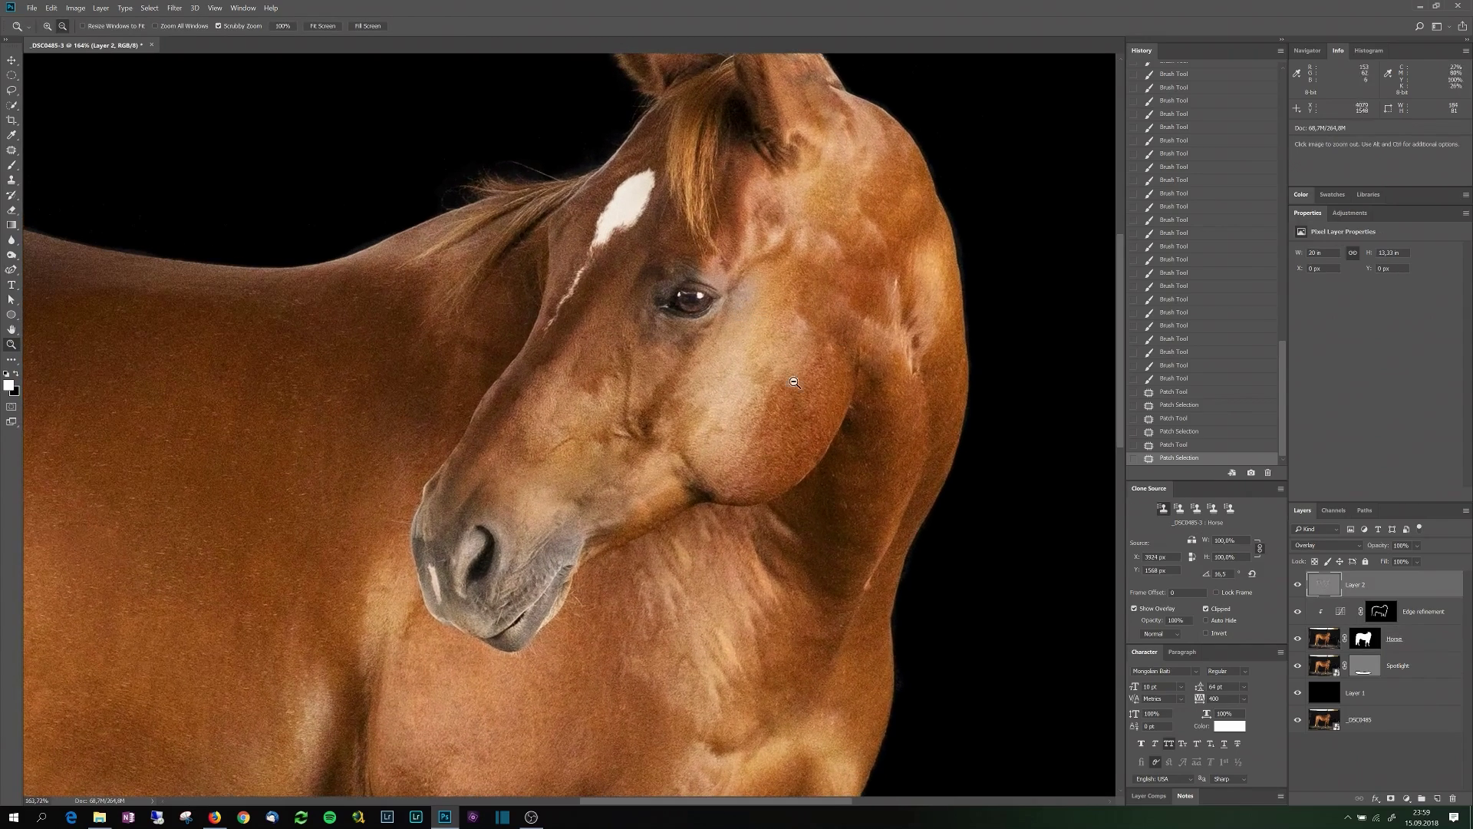
pyautogui.press('b')
pyautogui.press('[')
pyautogui.press('[')
pyautogui.press('[')
pyautogui.press('x')
pyautogui.click(691, 302)
pyautogui.click(691, 301)
pyautogui.click(691, 302)
pyautogui.hotkey('ctrl', 'd')
pyautogui.click(692, 301)
pyautogui.click(691, 301)
pyautogui.click(693, 302)
pyautogui.click(691, 306)
# - Dodge the reflections in the eye with white, and use a larger brush to lighten the area just above it
pyautogui.press('x')
pyautogui.click(699, 296)
pyautogui.click(681, 295)
pyautogui.press(']')
pyautogui.press(']')
pyautogui.press(']')
pyautogui.click(680, 278)
pyautogui.click(676, 274)
# - Burn the facial contours below the eye and toward the muzzle with black brush dabs
pyautogui.press('x')
pyautogui.click(586, 414)
pyautogui.press('[')
pyautogui.press('[')
pyautogui.press('[')
pyautogui.click(684, 318)
pyautogui.click(627, 456)
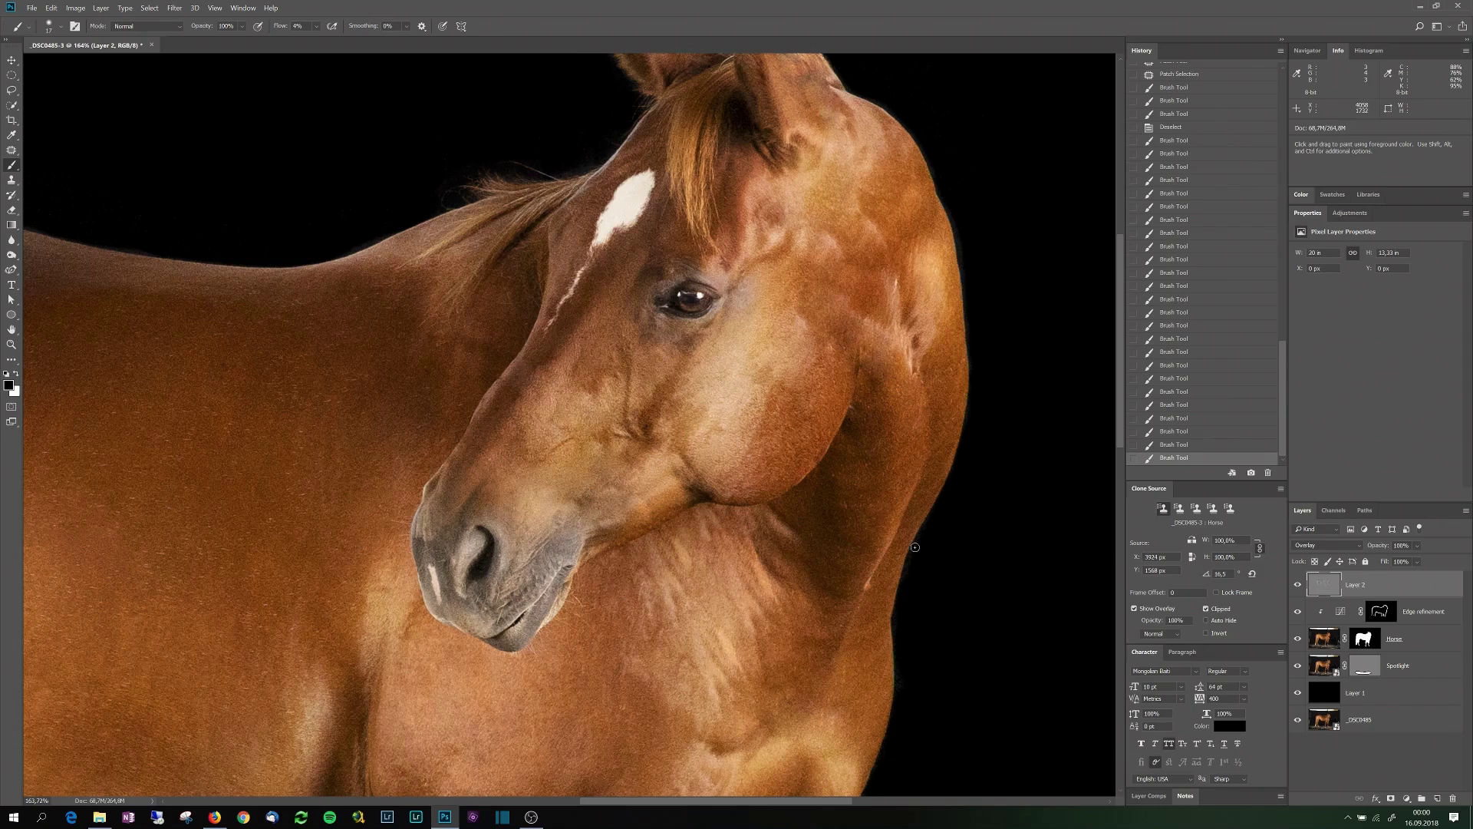
# - Reshape the upper and lower edges of the Spotlight layer's vector mask by moving its path points and segments
pyautogui.press('h')
pyautogui.hotkey('ctrl', '0')
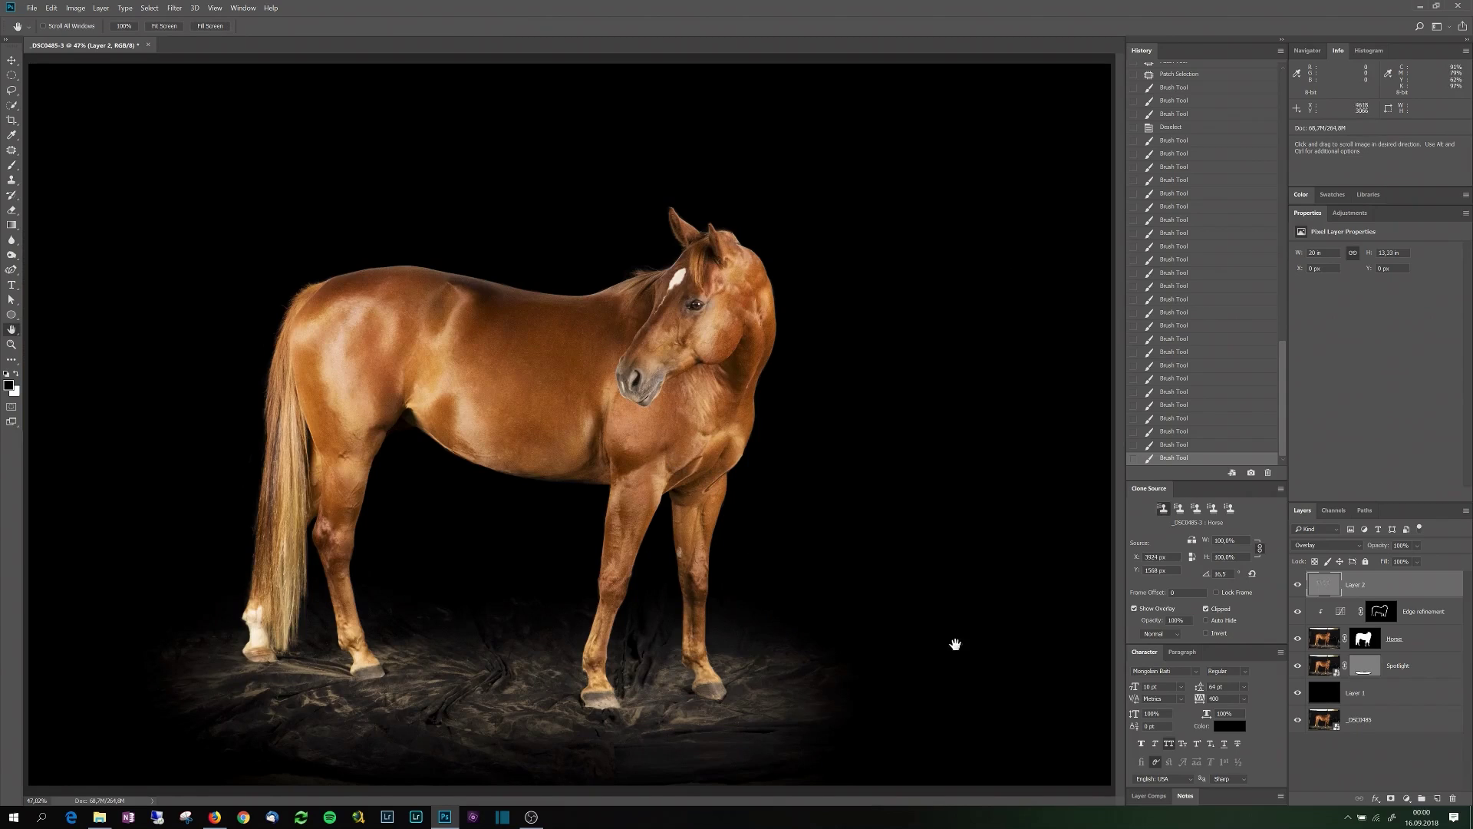
pyautogui.click(1371, 671)
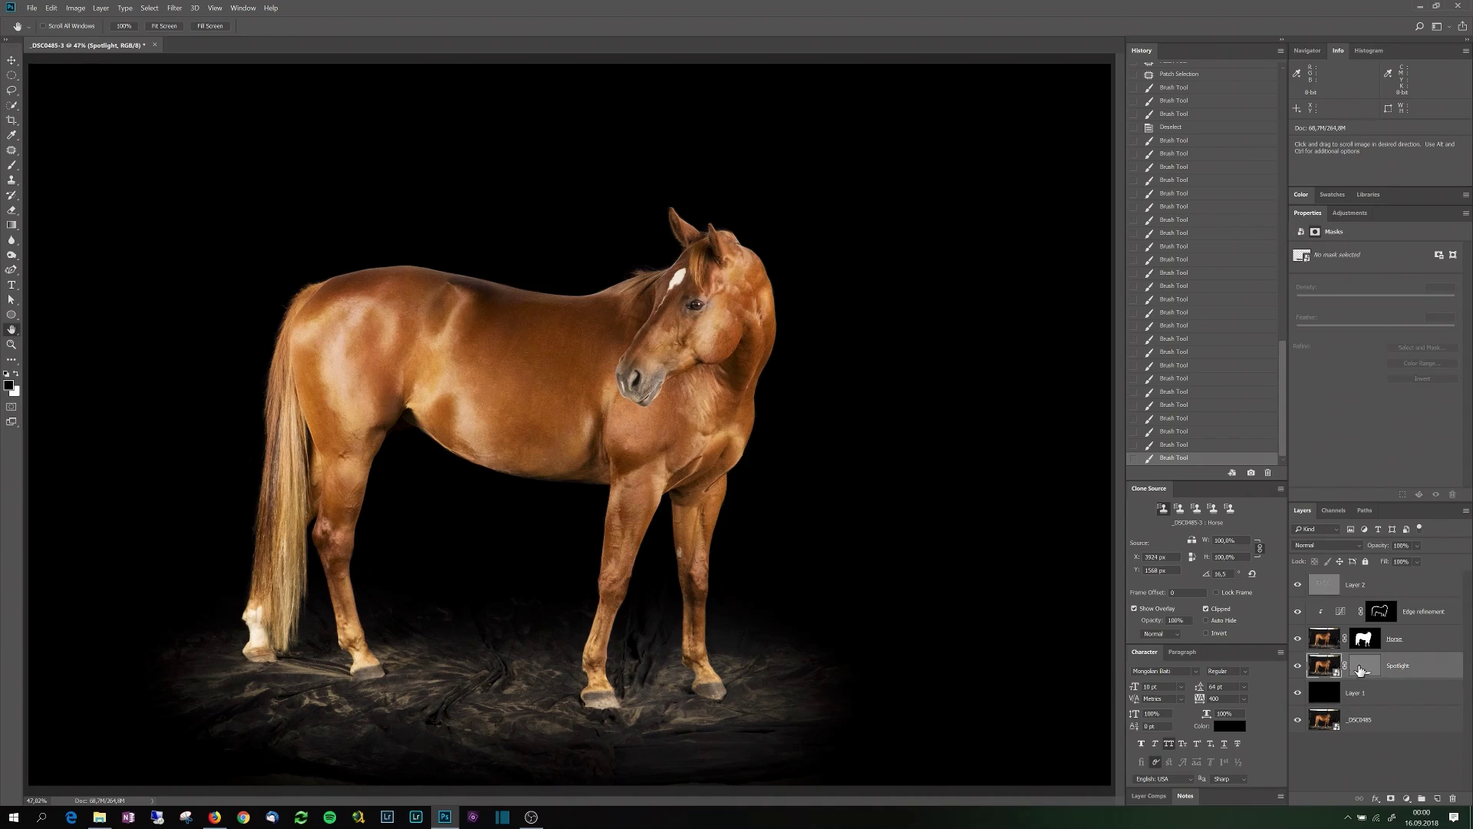
pyautogui.click(1363, 669)
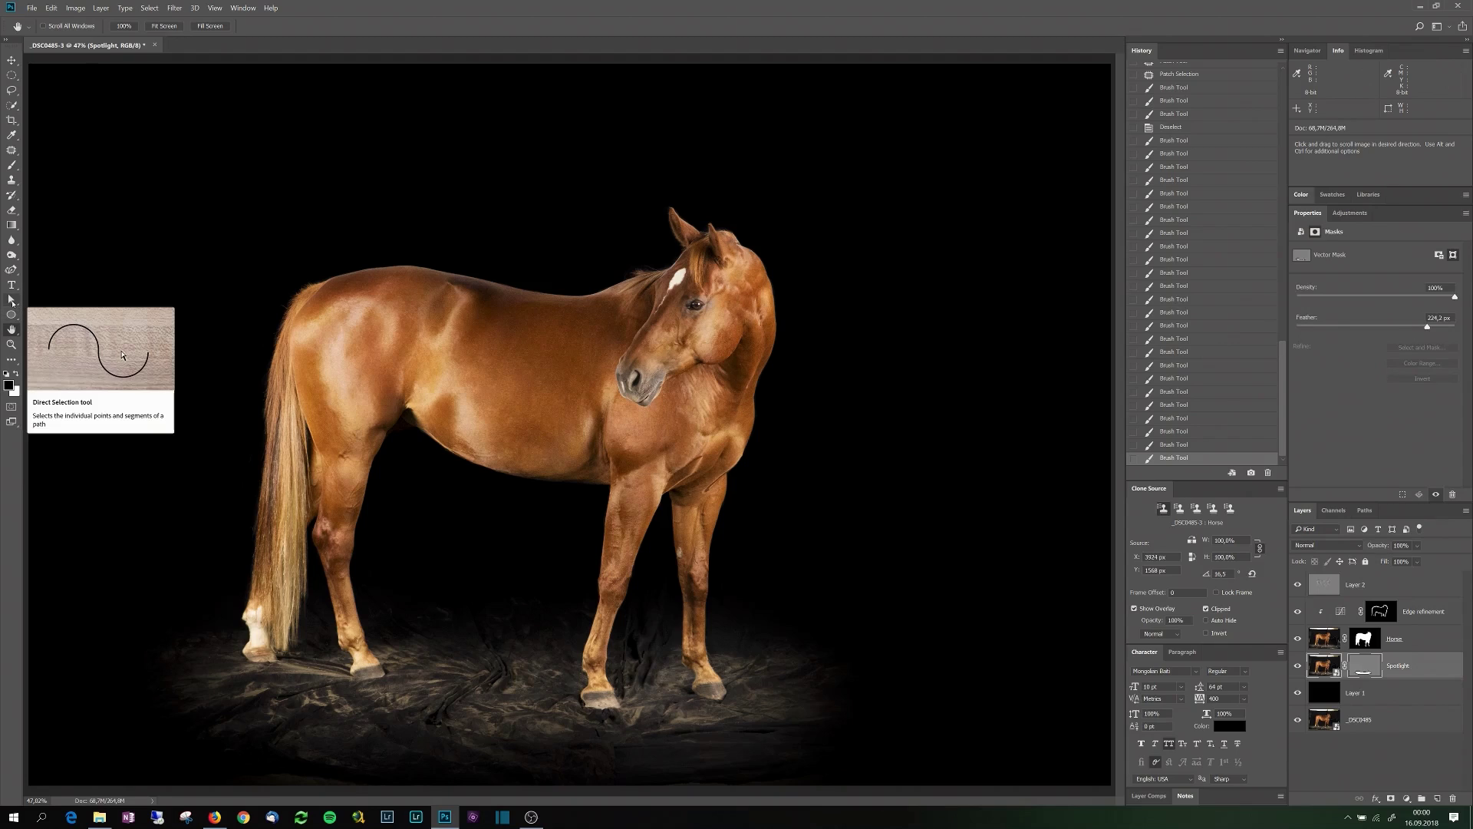
pyautogui.click(11, 300)
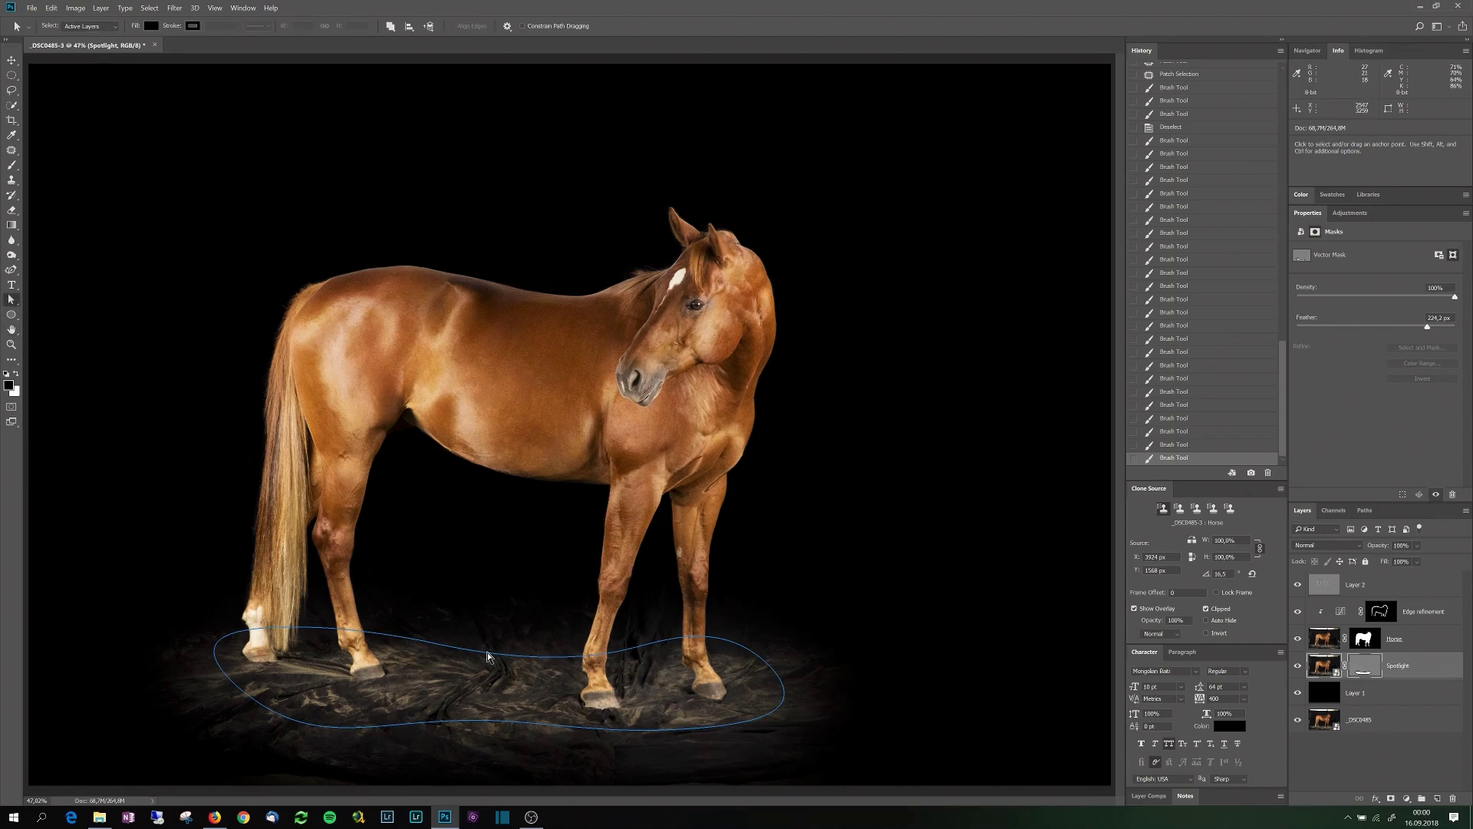
pyautogui.moveTo(428, 642); pyautogui.dragTo(428, 633)
pyautogui.moveTo(512, 653); pyautogui.dragTo(511, 639)
pyautogui.moveTo(630, 648); pyautogui.dragTo(580, 641)
pyautogui.moveTo(662, 730); pyautogui.dragTo(661, 722)
pyautogui.click(337, 728)
pyautogui.moveTo(331, 733); pyautogui.dragTo(349, 718)
# - Refine both ends and the upper curve of the Spotlight mask path around the ground area
pyautogui.moveTo(215, 647); pyautogui.dragTo(207, 643)
pyautogui.moveTo(630, 640); pyautogui.dragTo(629, 638)
pyautogui.moveTo(491, 645); pyautogui.dragTo(493, 640)
pyautogui.moveTo(783, 697); pyautogui.dragTo(763, 698)
pyautogui.click(661, 722)
pyautogui.moveTo(745, 646); pyautogui.dragTo(771, 682)
# - Crop the canvas tighter around the horse, trimming mainly the empty black area in front of it
pyautogui.doubleClick(11, 329)
pyautogui.click(1374, 720)
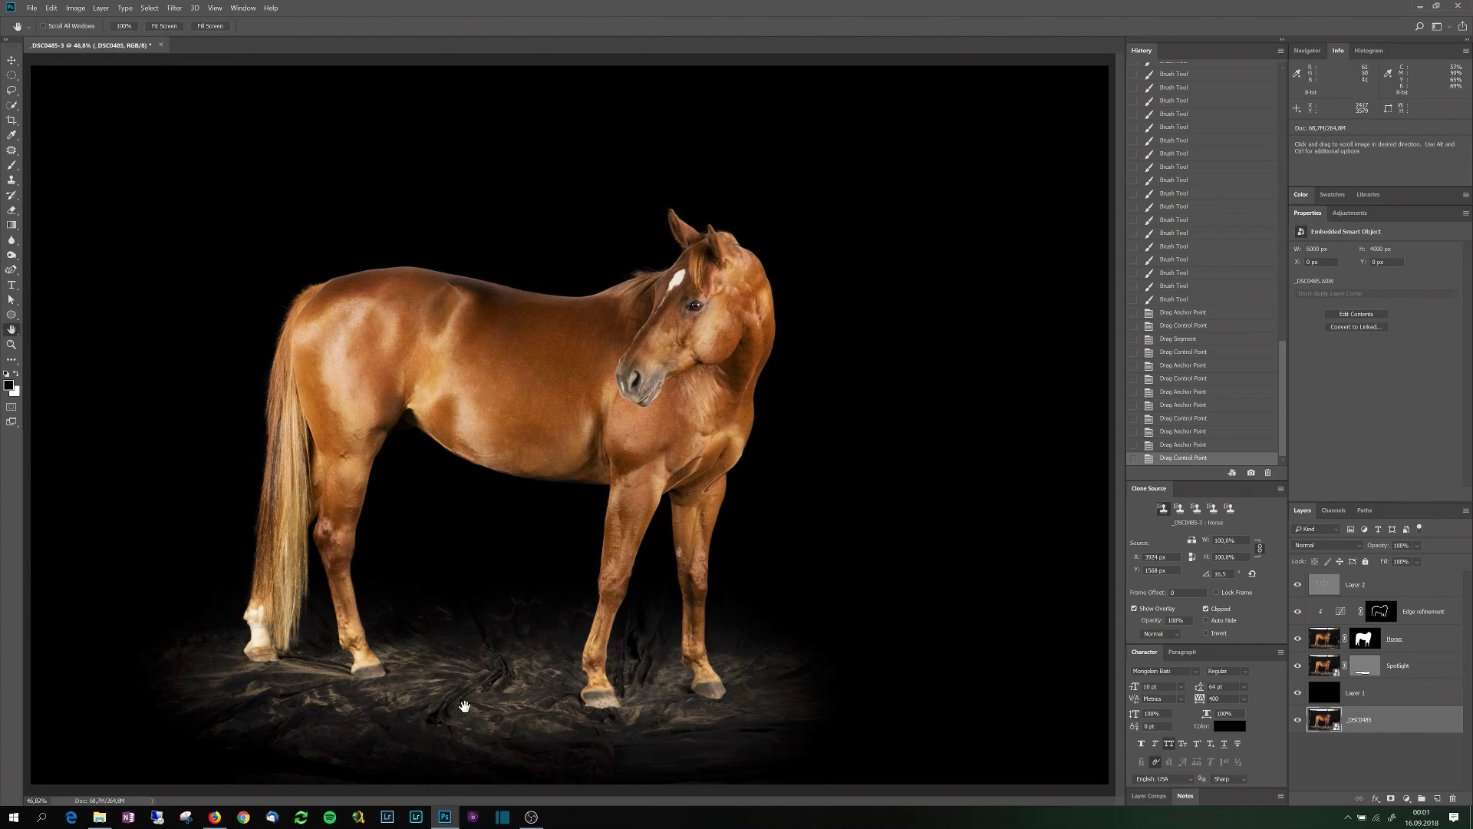
pyautogui.press('c')
pyautogui.moveTo(1107, 68); pyautogui.dragTo(1029, 82)
pyautogui.doubleClick(970, 191)
# - Bring the photographer's logo text from its file into the horse image as the top layer, and fit it into the lower-right corner
pyautogui.click(31, 8)
pyautogui.click(1347, 581)
pyautogui.moveTo(1347, 583); pyautogui.dragTo(570, 425)
pyautogui.moveTo(1369, 720); pyautogui.dragTo(1362, 574)
pyautogui.press('v')
pyautogui.moveTo(559, 429); pyautogui.dragTo(903, 736)
pyautogui.moveTo(789, 728); pyautogui.dragTo(768, 727)
pyautogui.press('v')
pyautogui.press('Return')
# - Group all layers from _DSC0485 up to Layer 2 and name the group Edit
pyautogui.click(1339, 750)
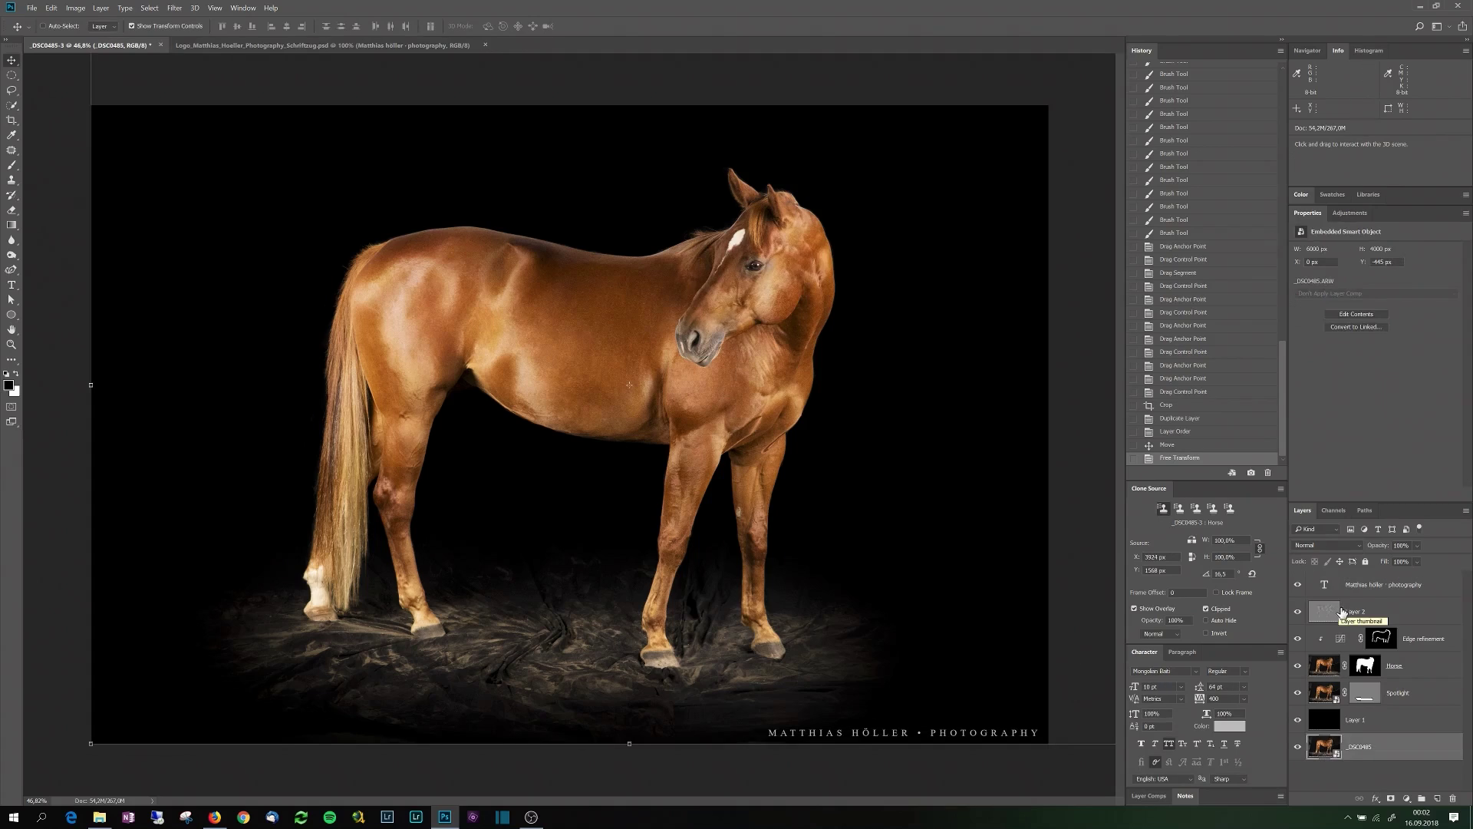
pyautogui.keyDown('shift'); pyautogui.click(1367, 611); pyautogui.keyUp('shift')
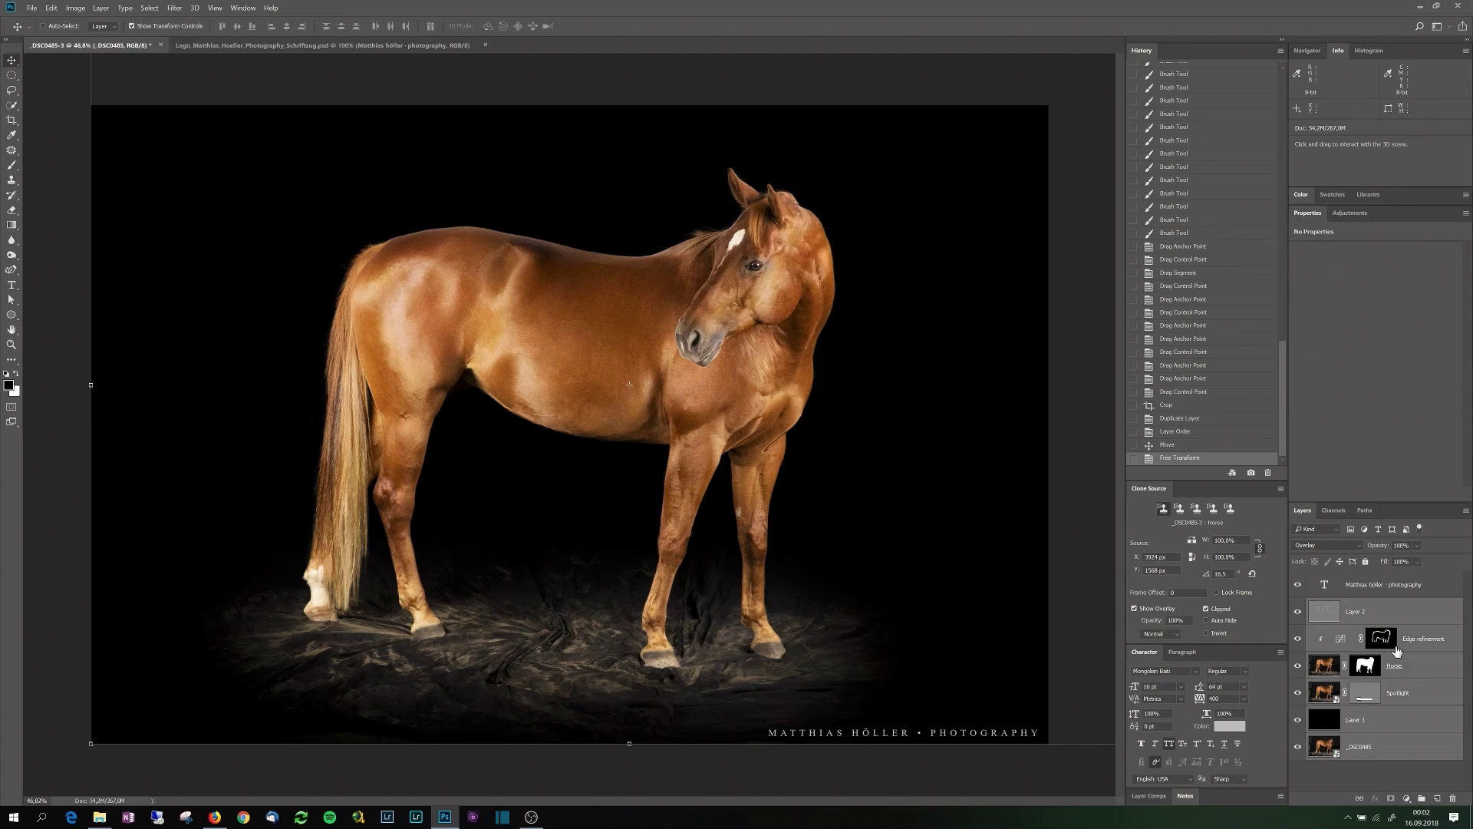
pyautogui.click(1422, 801)
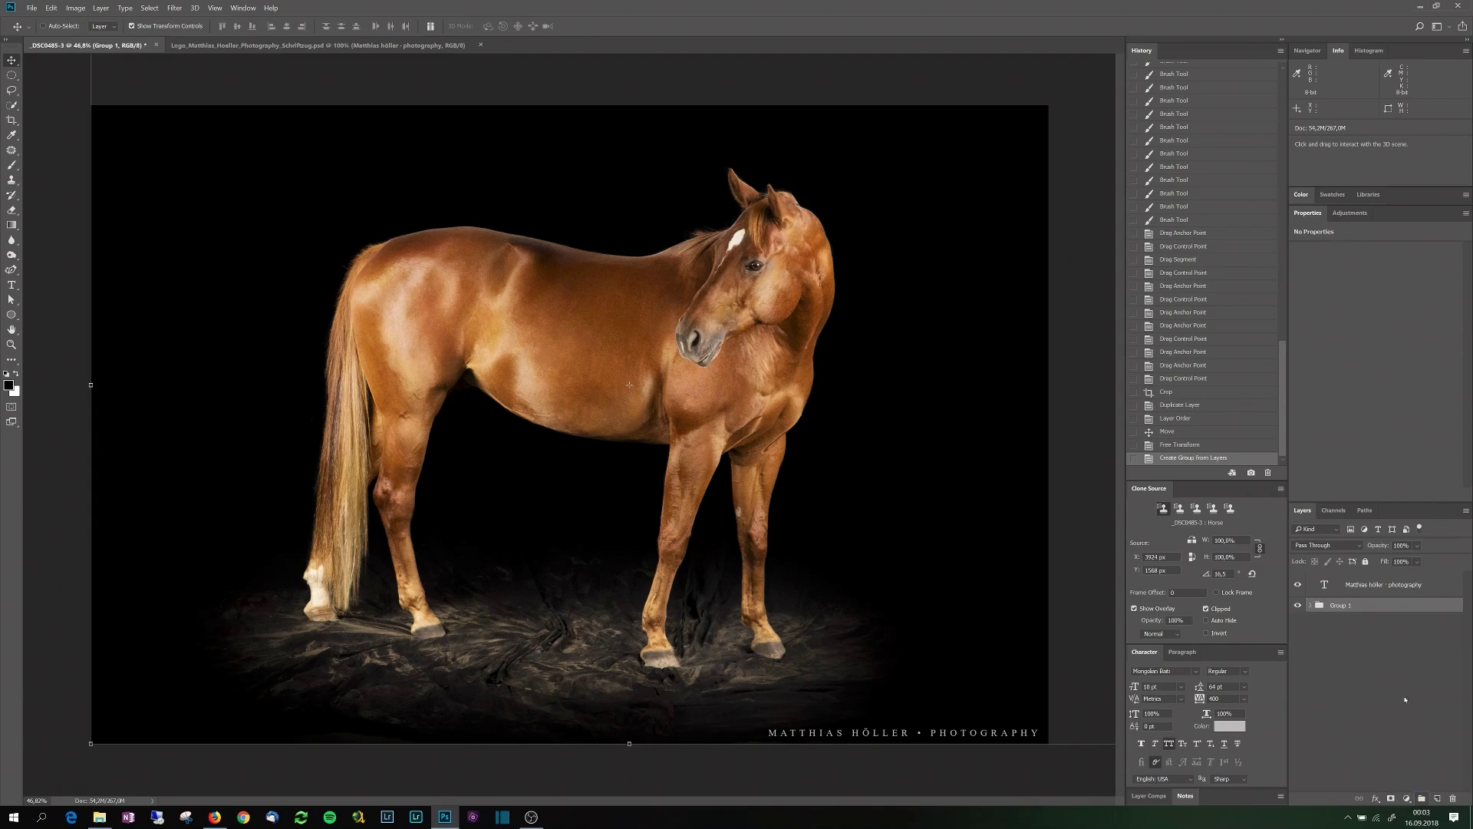
pyautogui.doubleClick(1341, 606)
pyautogui.press('Return')
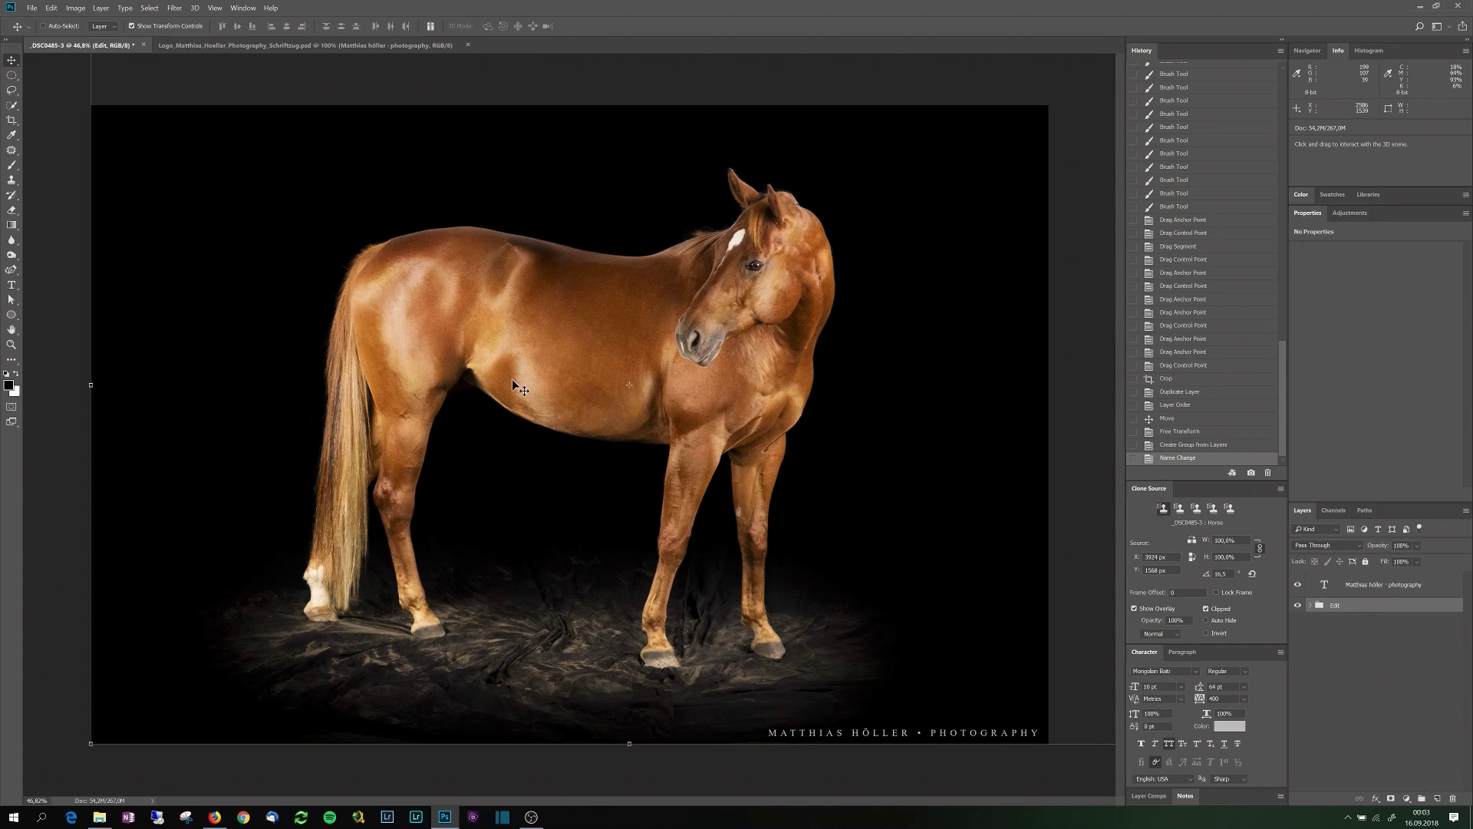
# - Duplicate the Edit group as Edit copy and convert the copy to a smart object
pyautogui.rightClick(1341, 606)
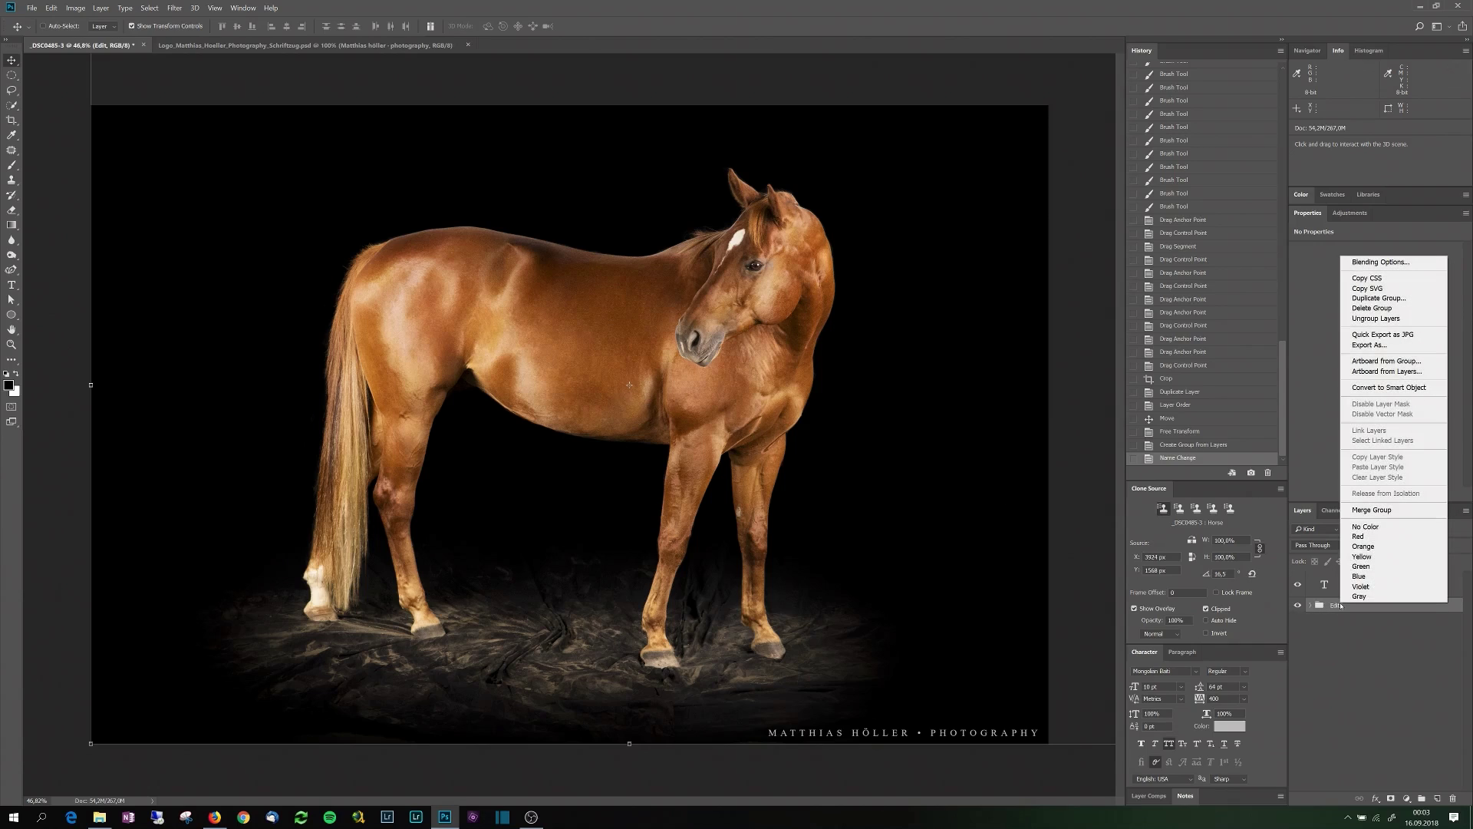
pyautogui.click(1378, 298)
pyautogui.click(722, 239)
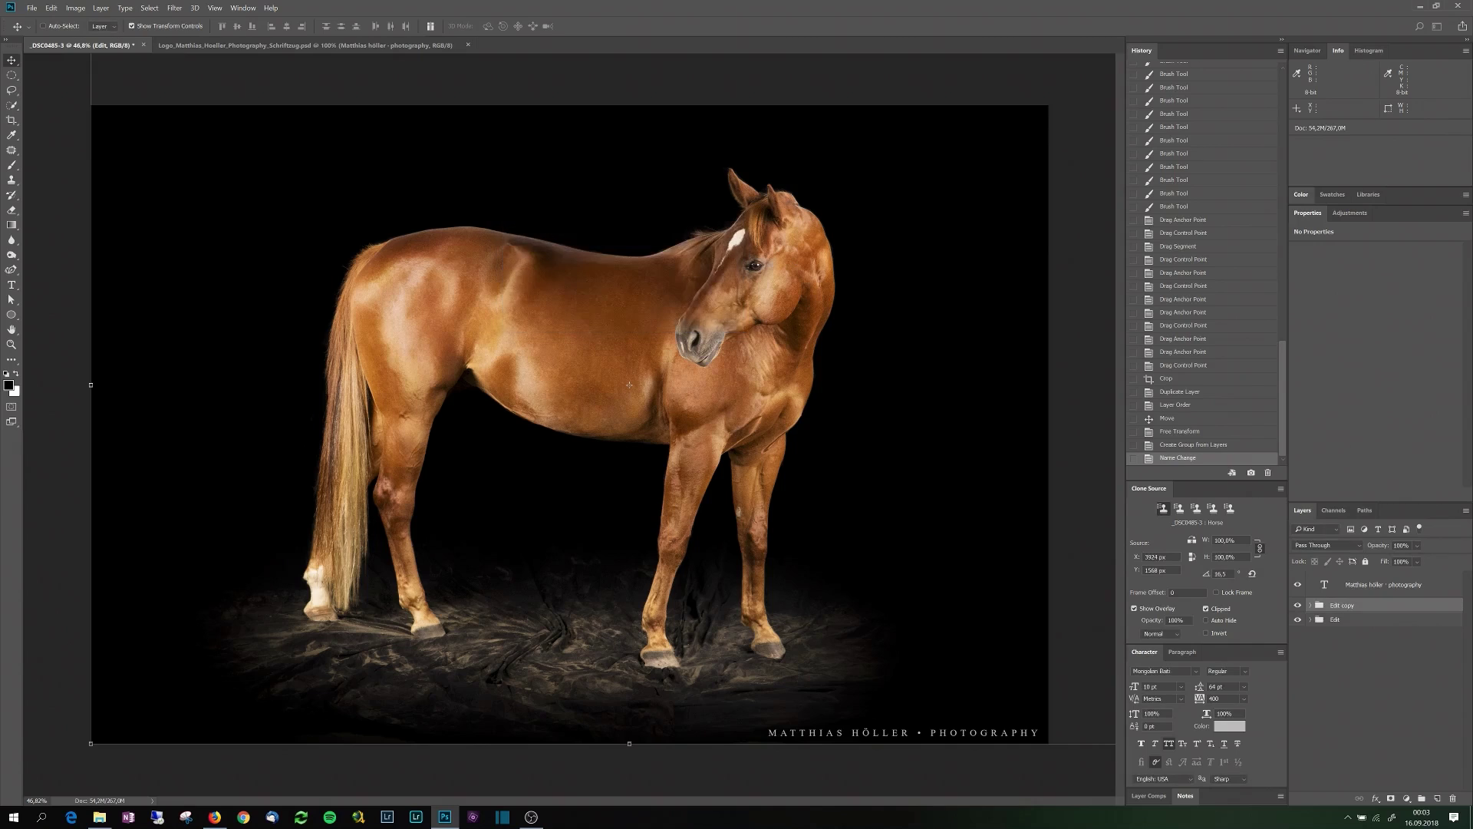
pyautogui.rightClick(1353, 605)
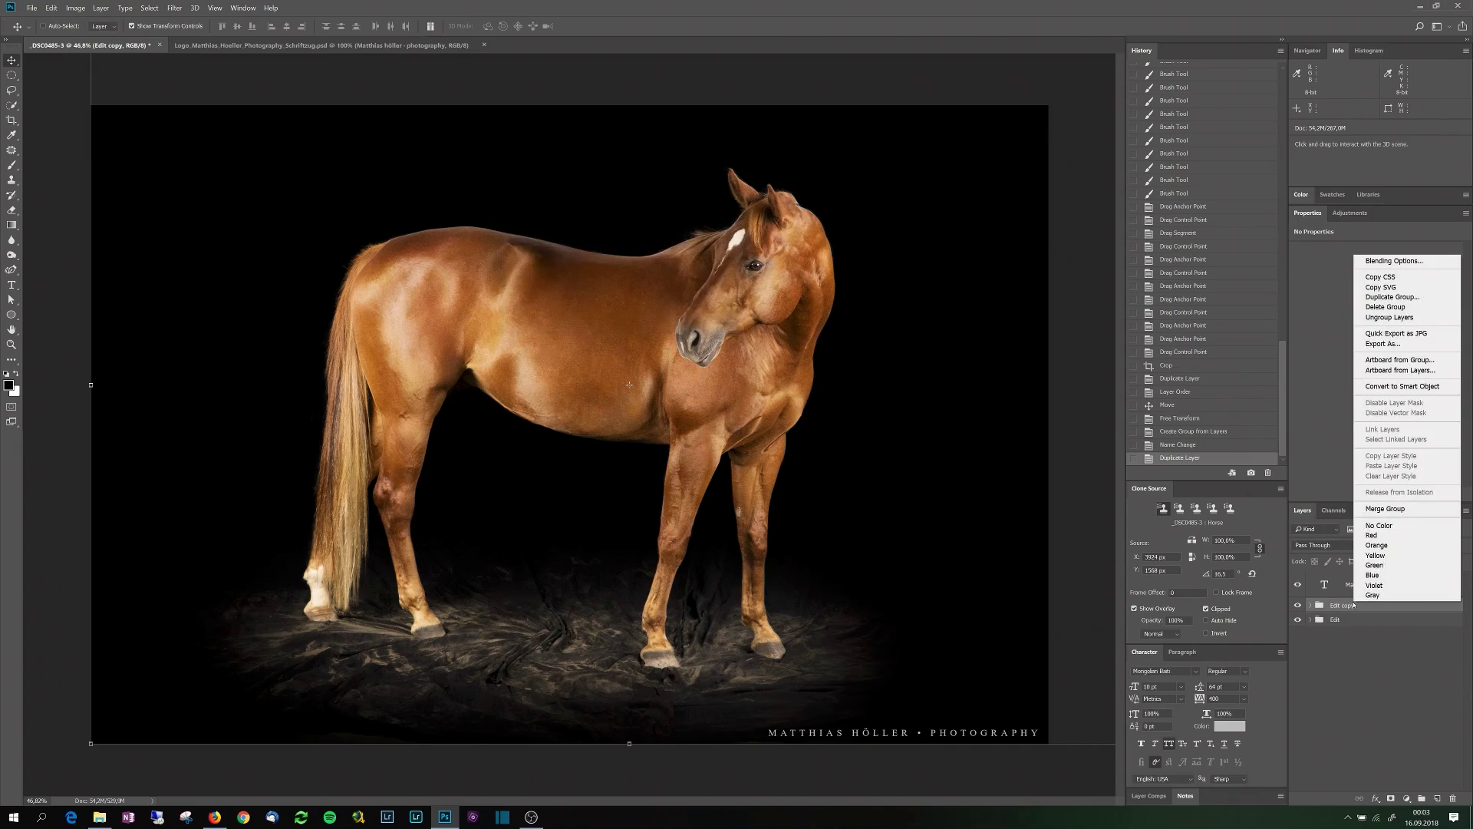
pyautogui.click(1389, 386)
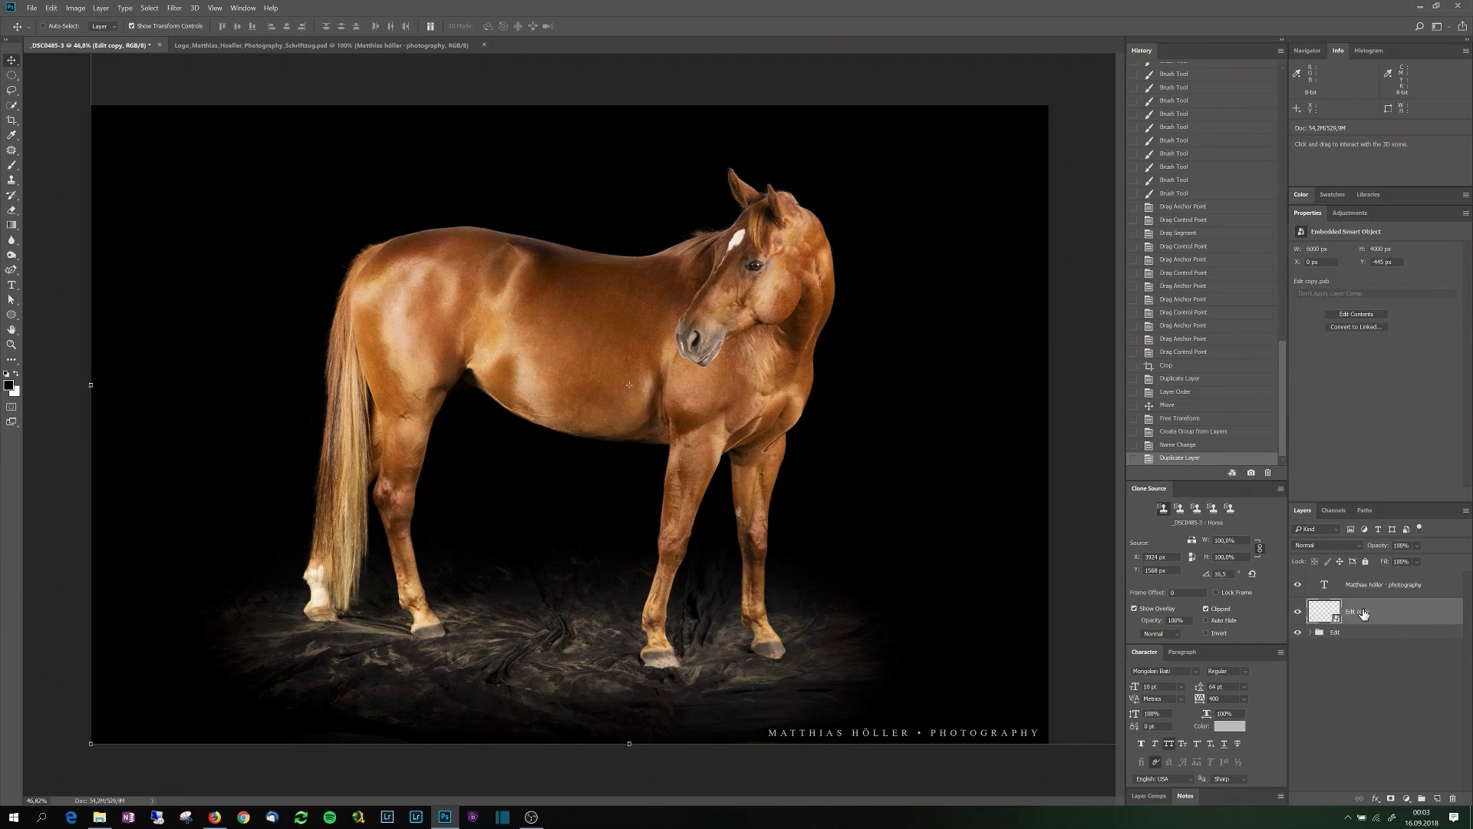
# - Apply the Camera Raw Filter to Edit copy with Vibrance at -4 and an increased sharpening amount
pyautogui.click(178, 9)
pyautogui.click(223, 71)
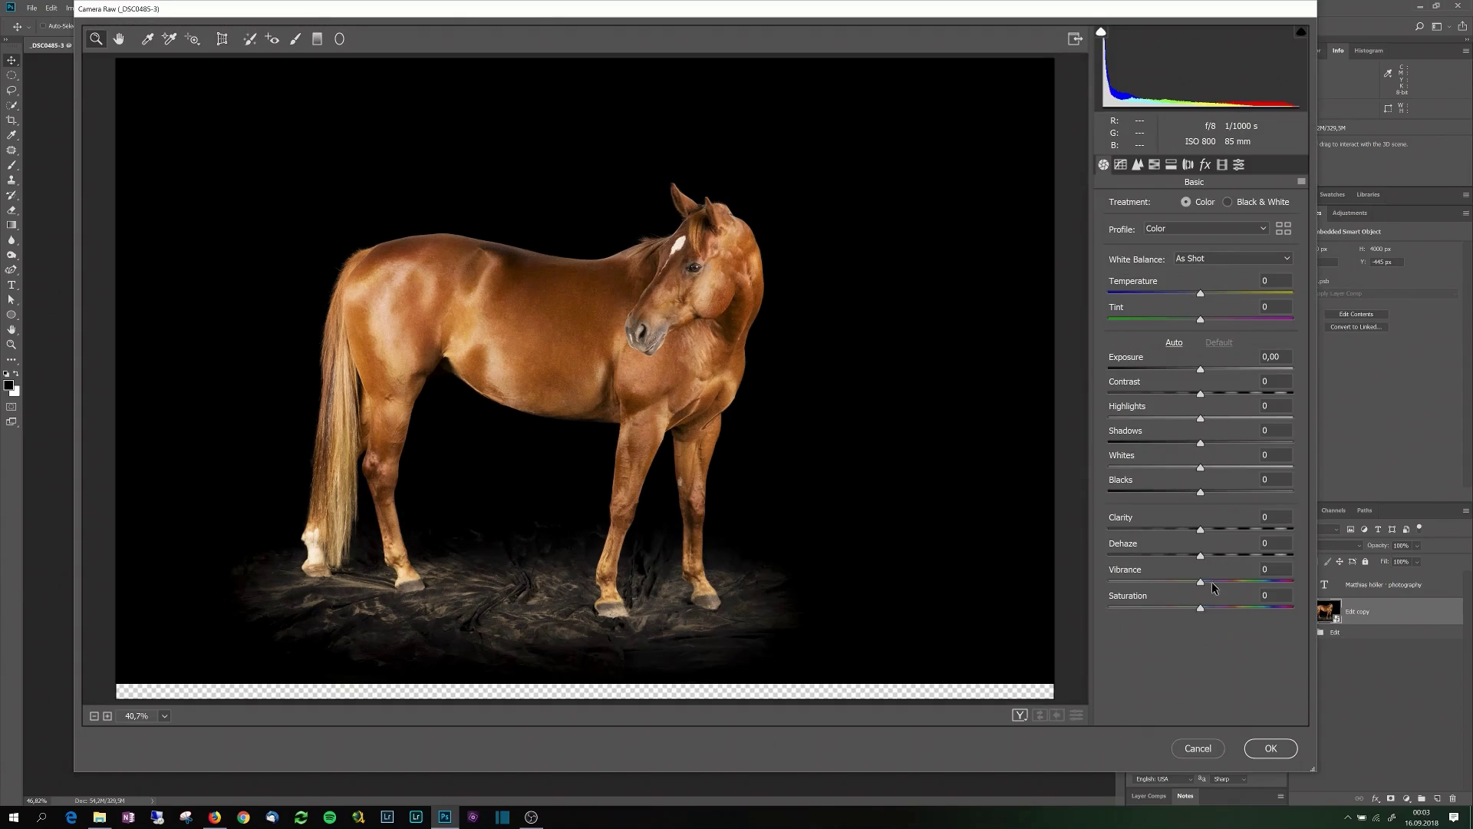
pyautogui.moveTo(1200, 582); pyautogui.dragTo(1194, 583)
pyautogui.click(1138, 164)
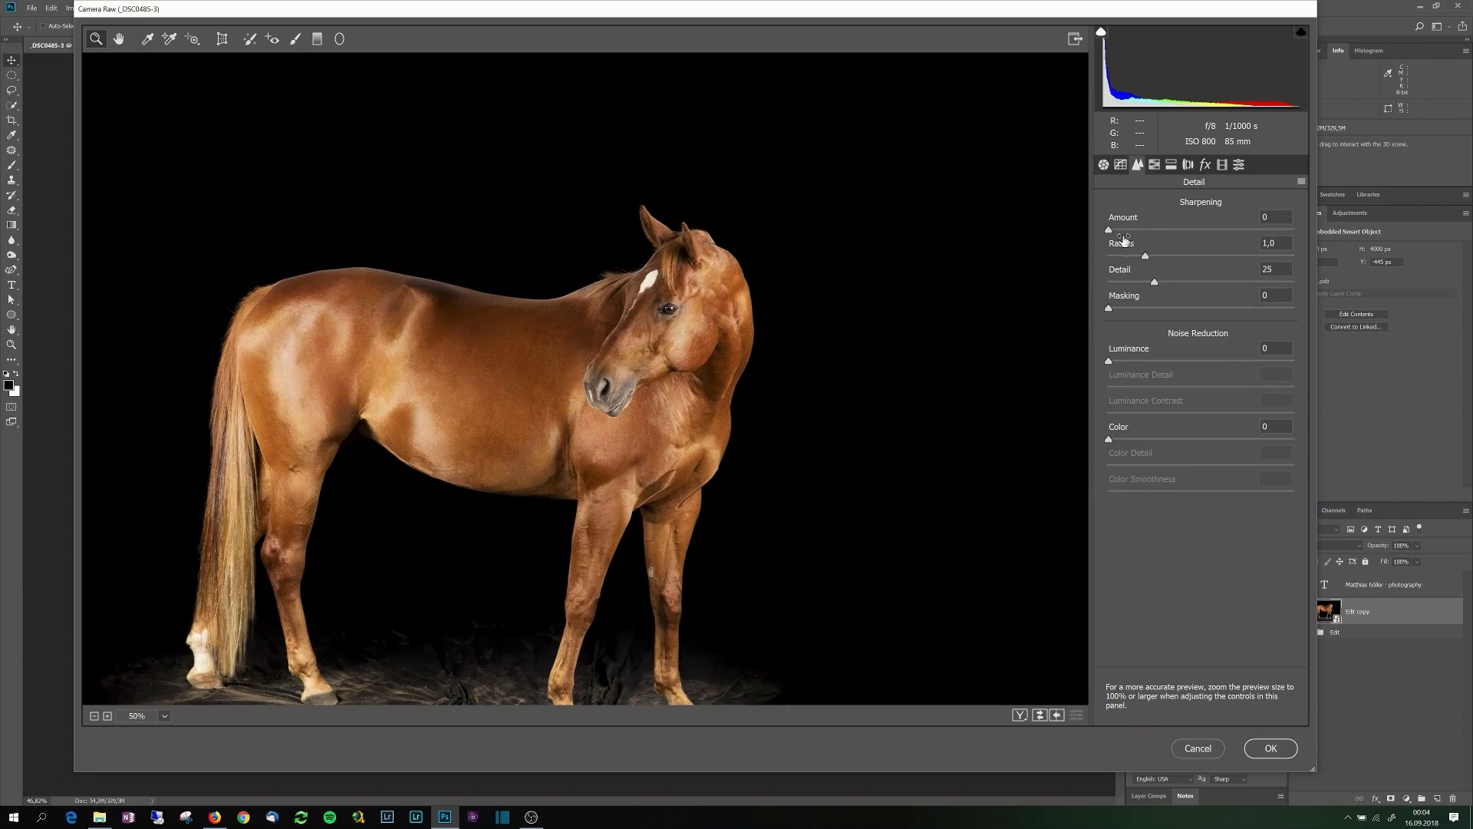
pyautogui.moveTo(1110, 230); pyautogui.dragTo(1161, 235)
pyautogui.click(1278, 747)
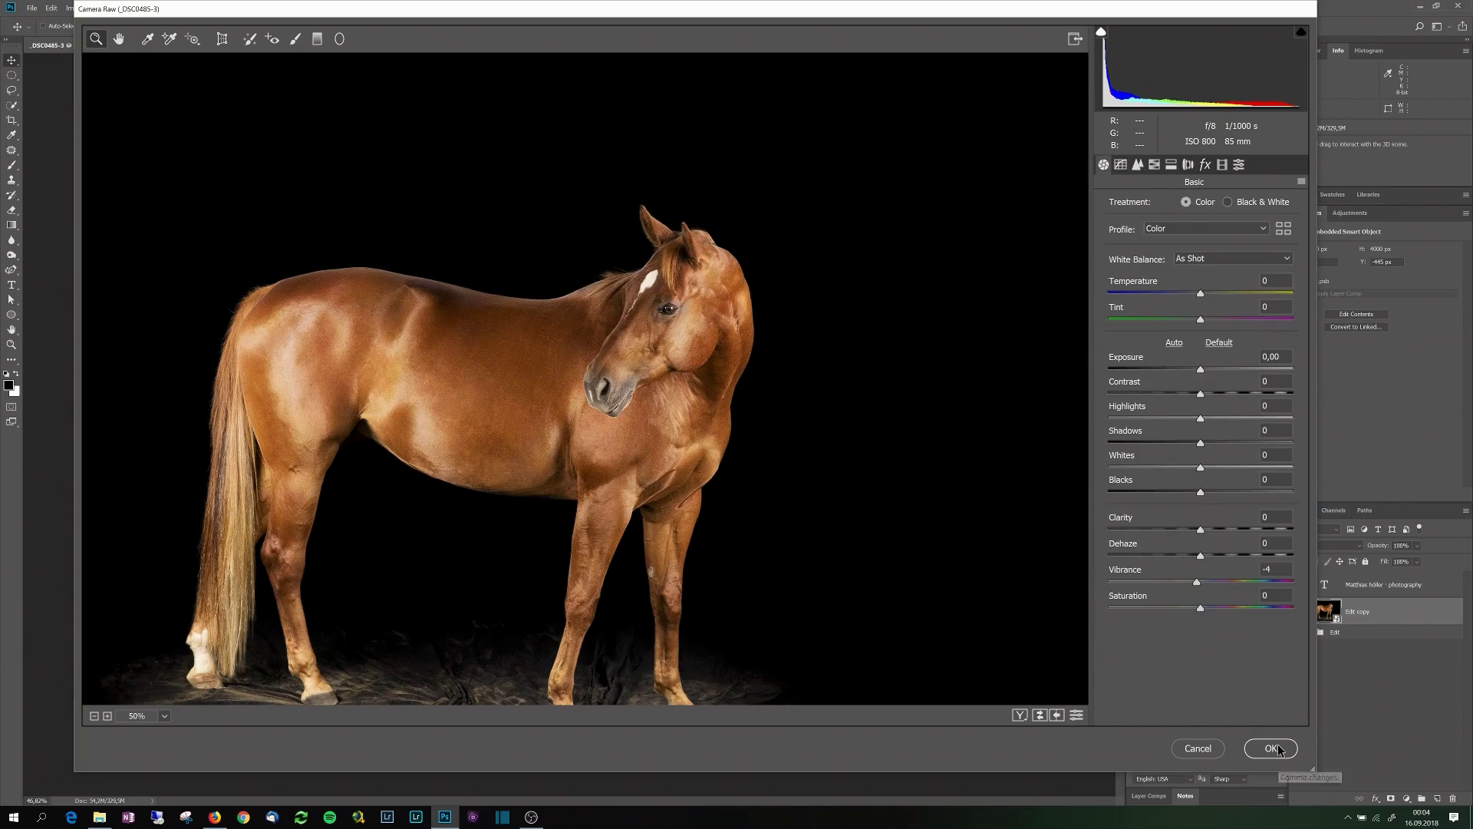
pyautogui.click(1272, 748)
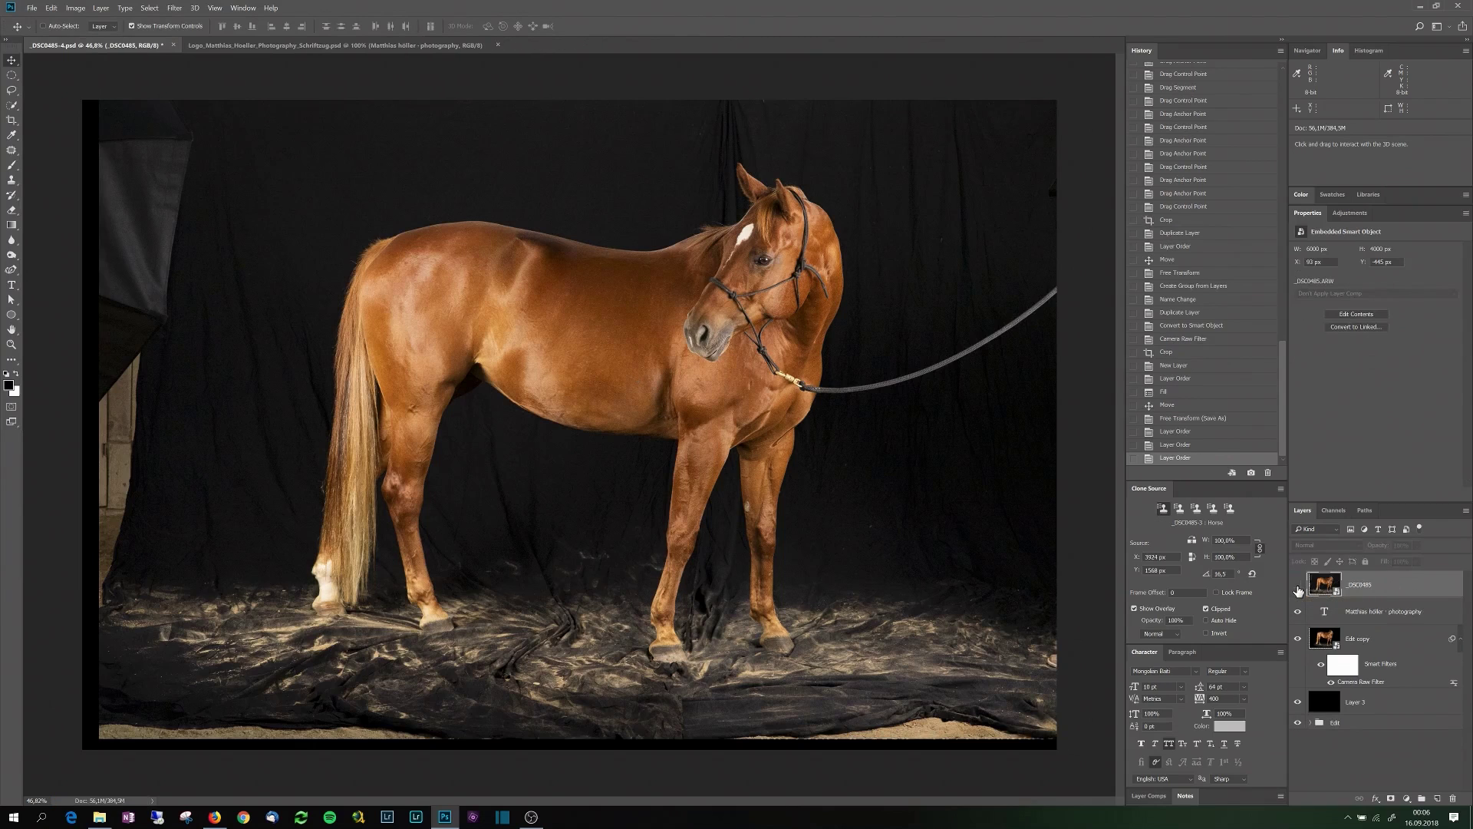
# - Show the original _DSC0485 layer on top to compare it with the finished edit
pyautogui.click(1297, 587)
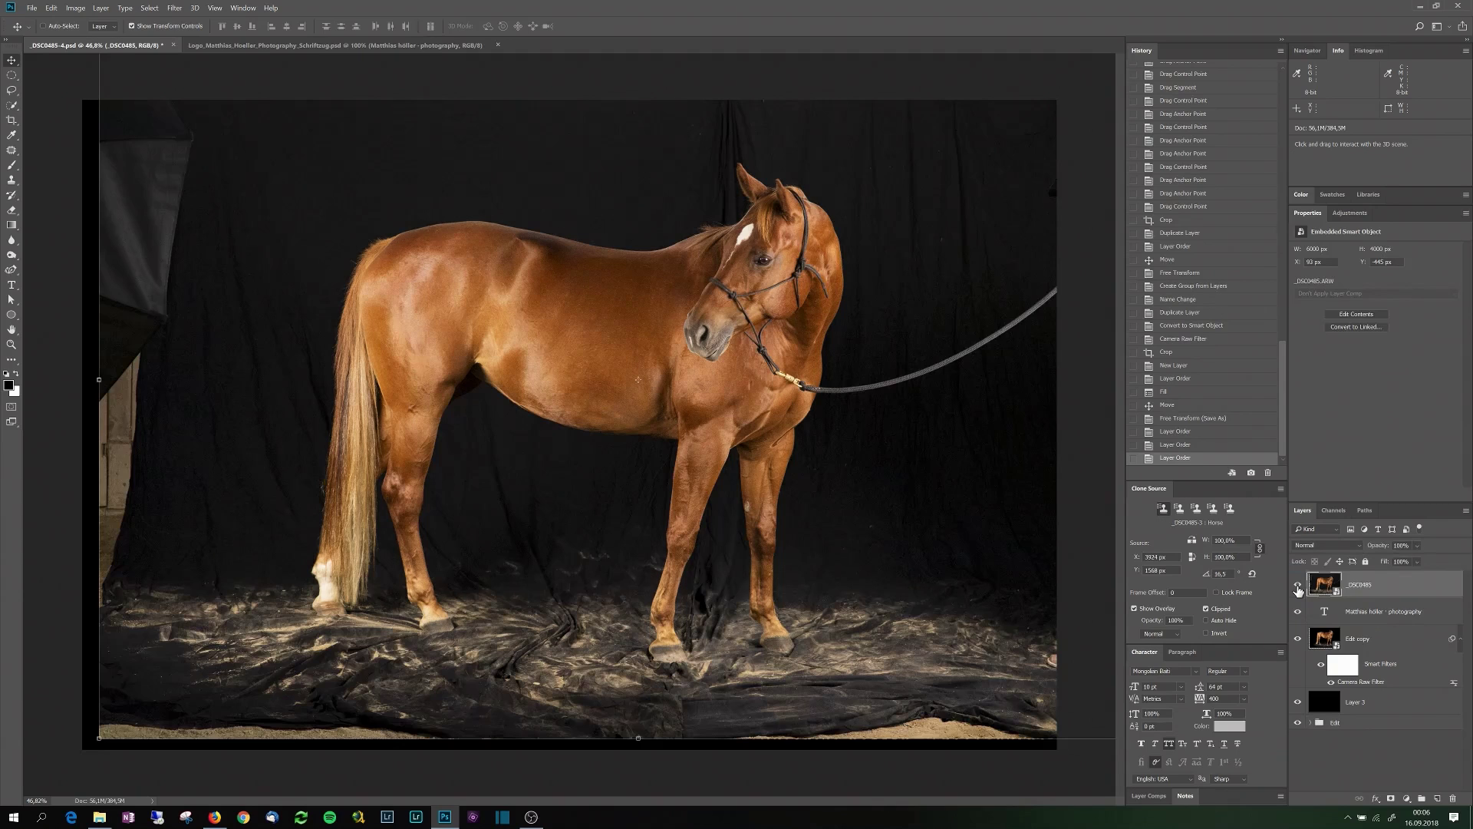